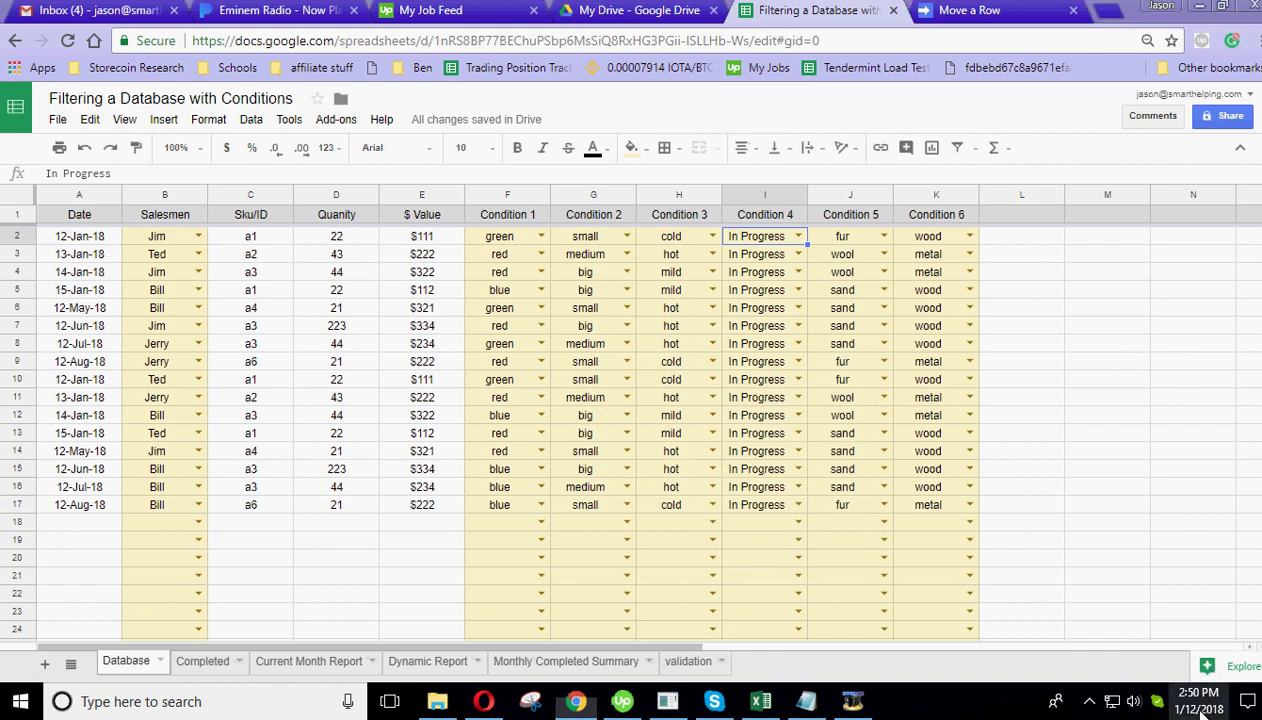
- Check today's date, then open and close row 2's salesman and Condition 1 dropdowns unchanged
left_click(1201, 702)
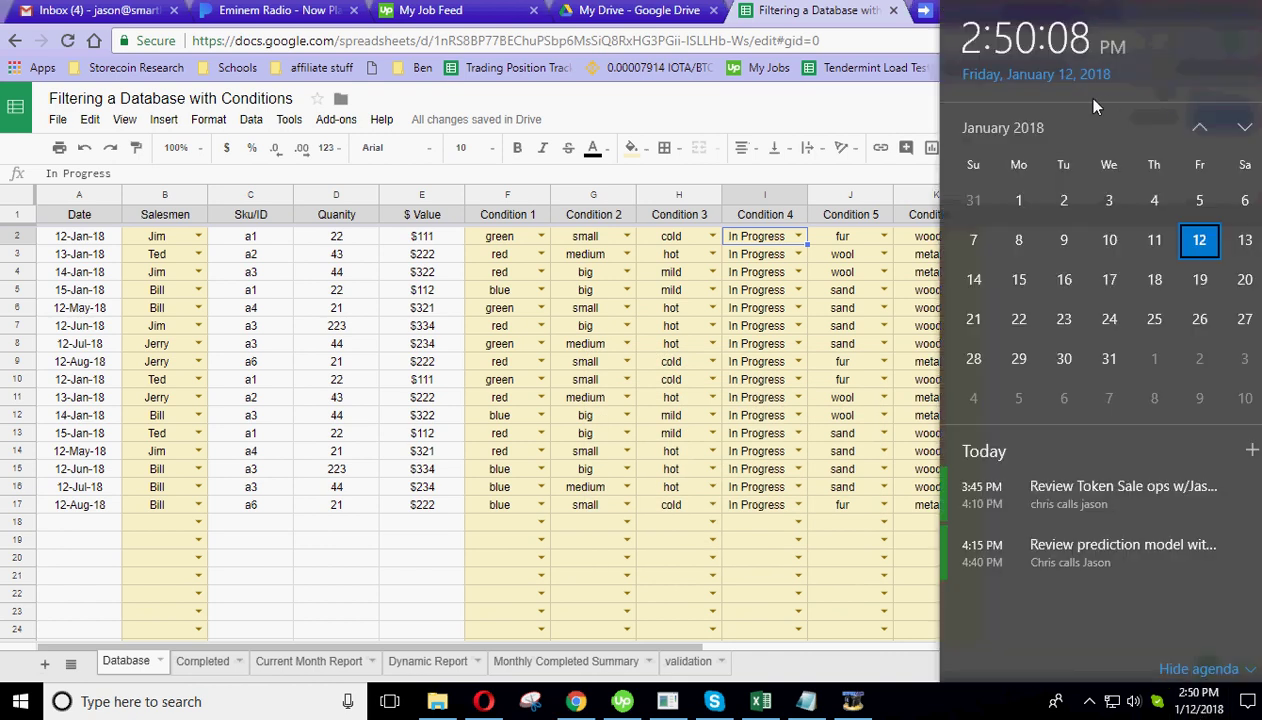
left_click(419, 563)
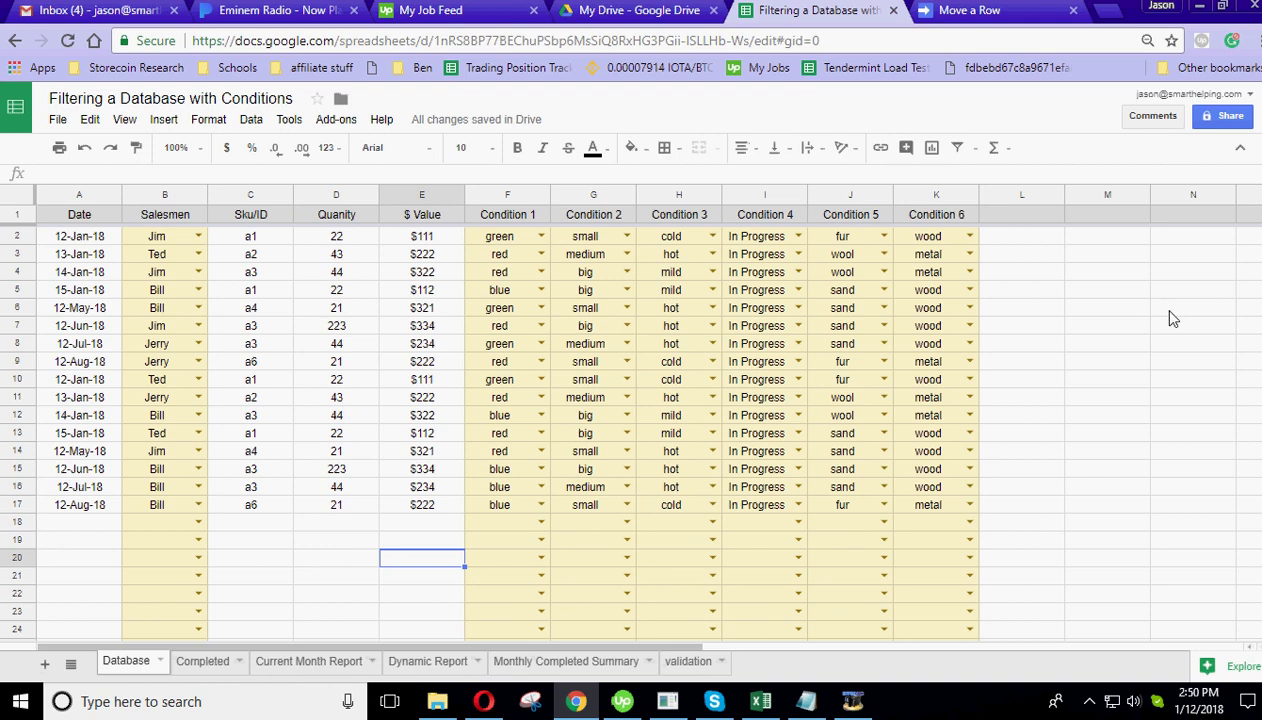
left_click(1117, 318)
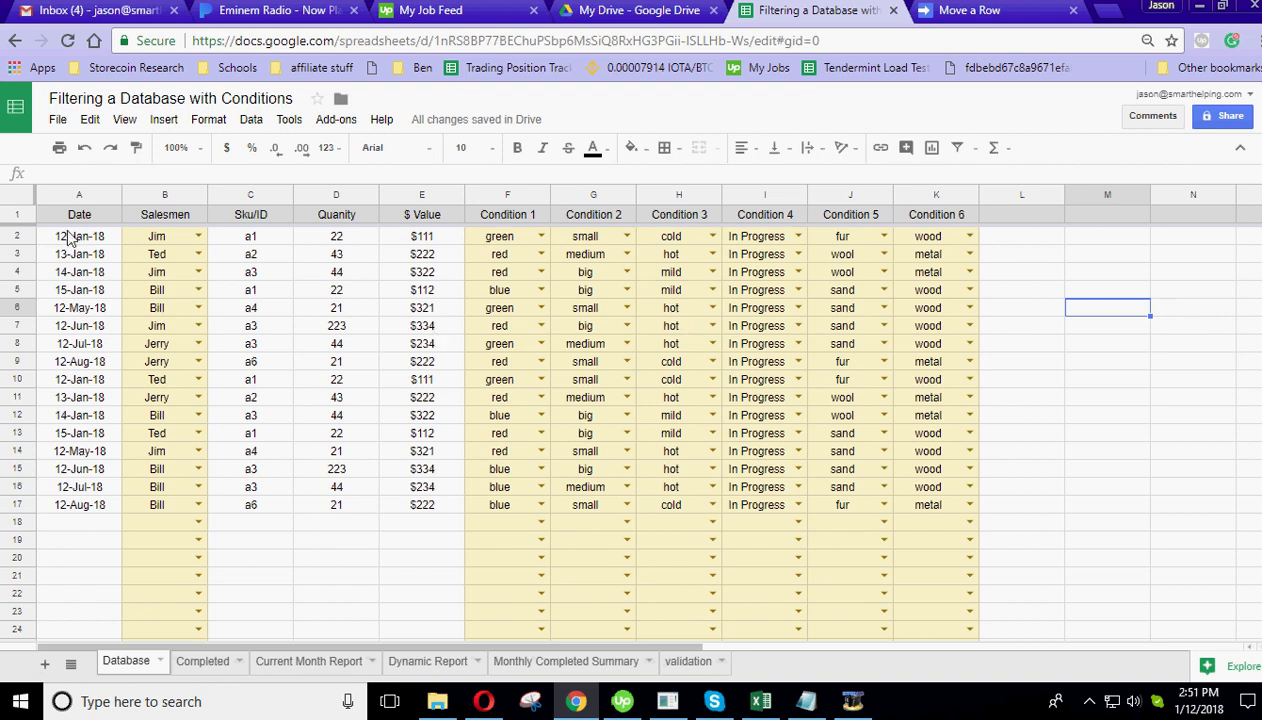
left_click(197, 242)
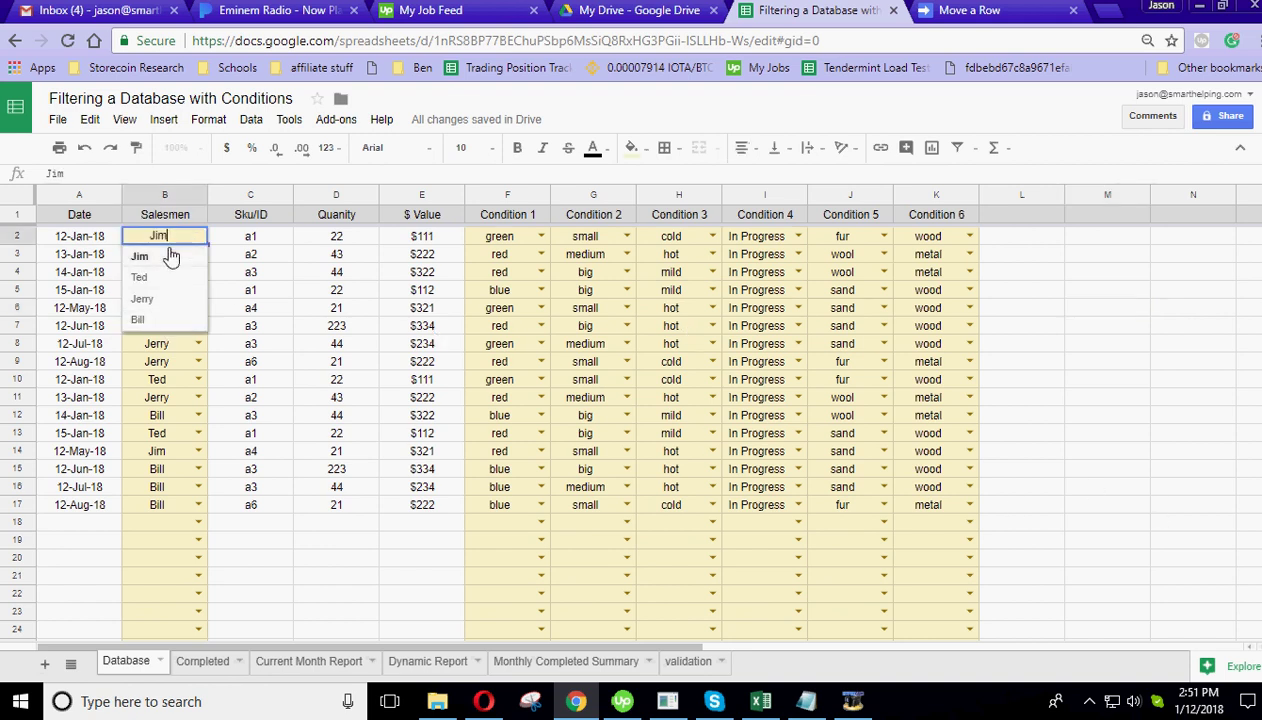
left_click(528, 236)
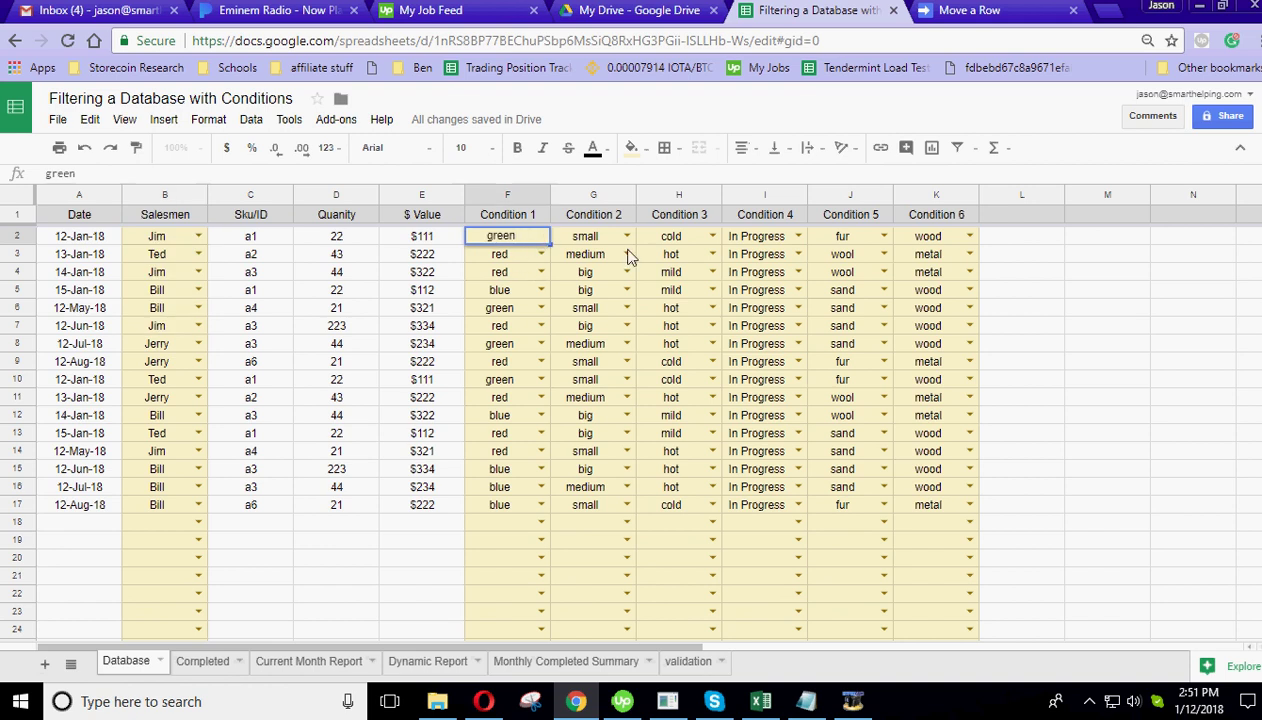
left_click(1067, 350)
left_click(540, 236)
left_click(541, 236)
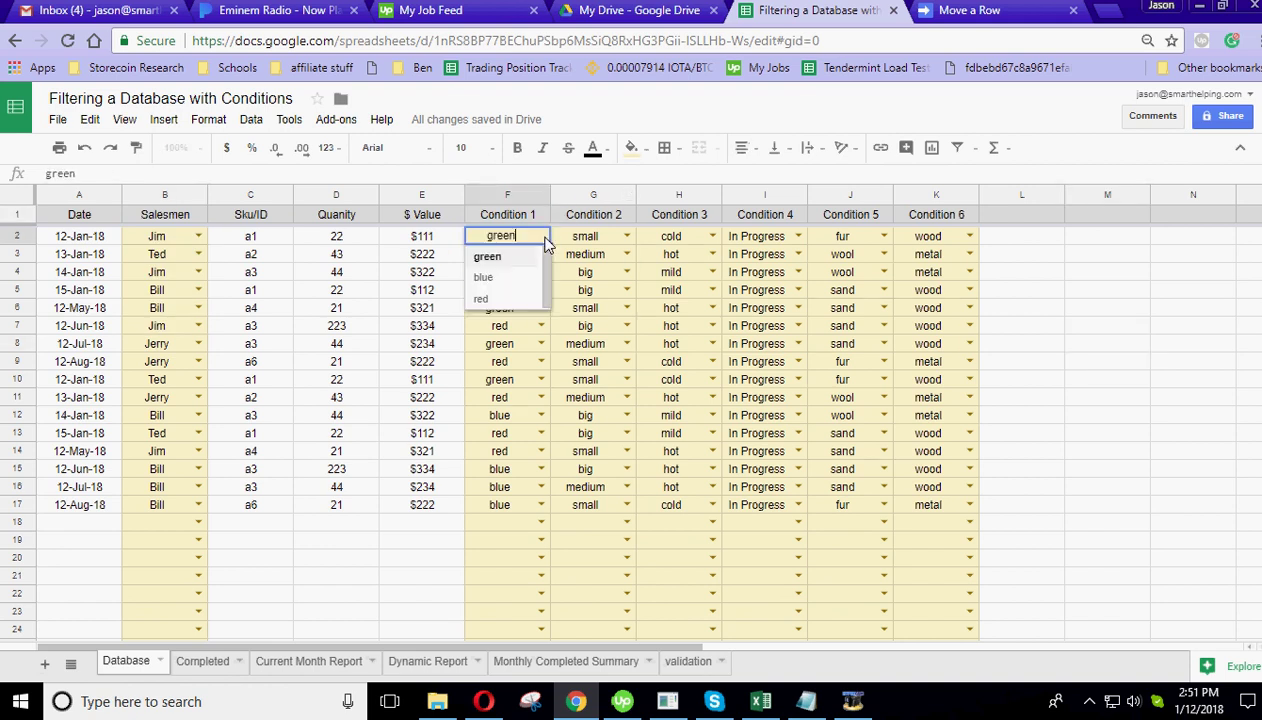
left_click(1094, 385)
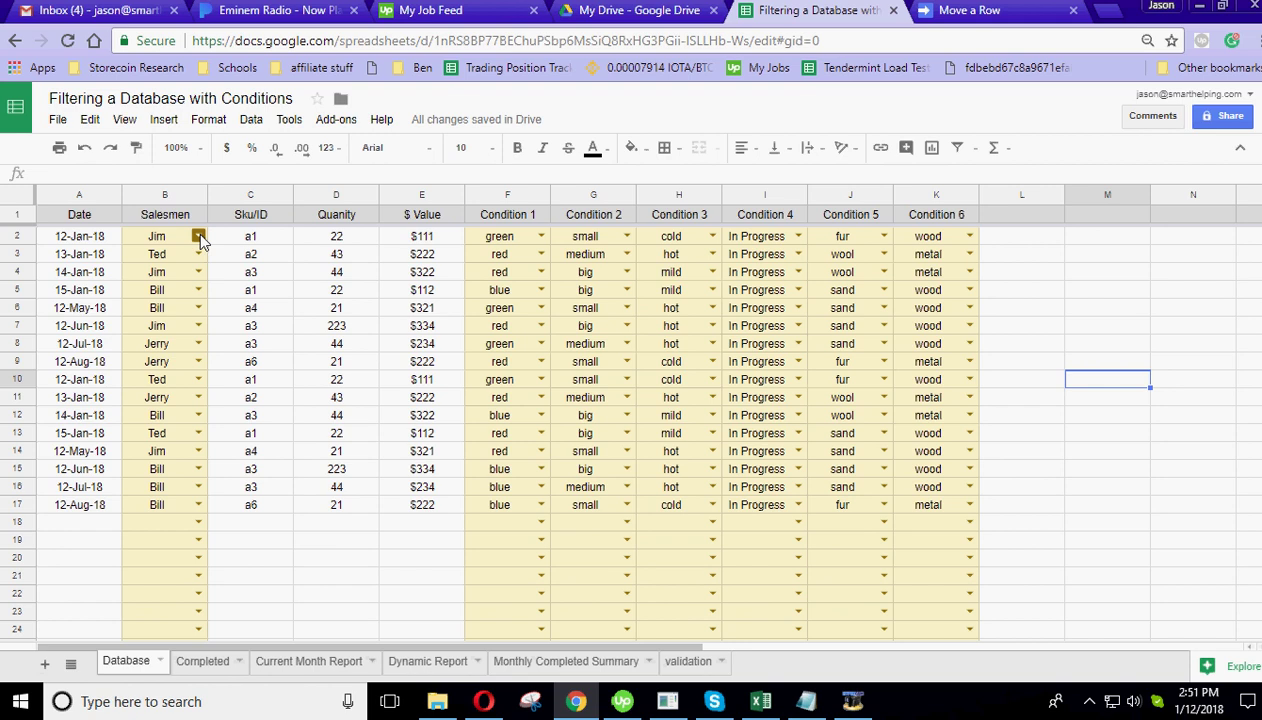
- Select empty cells in column L, then reopen row 2's salesman list, keeping Jim
left_click(1035, 281)
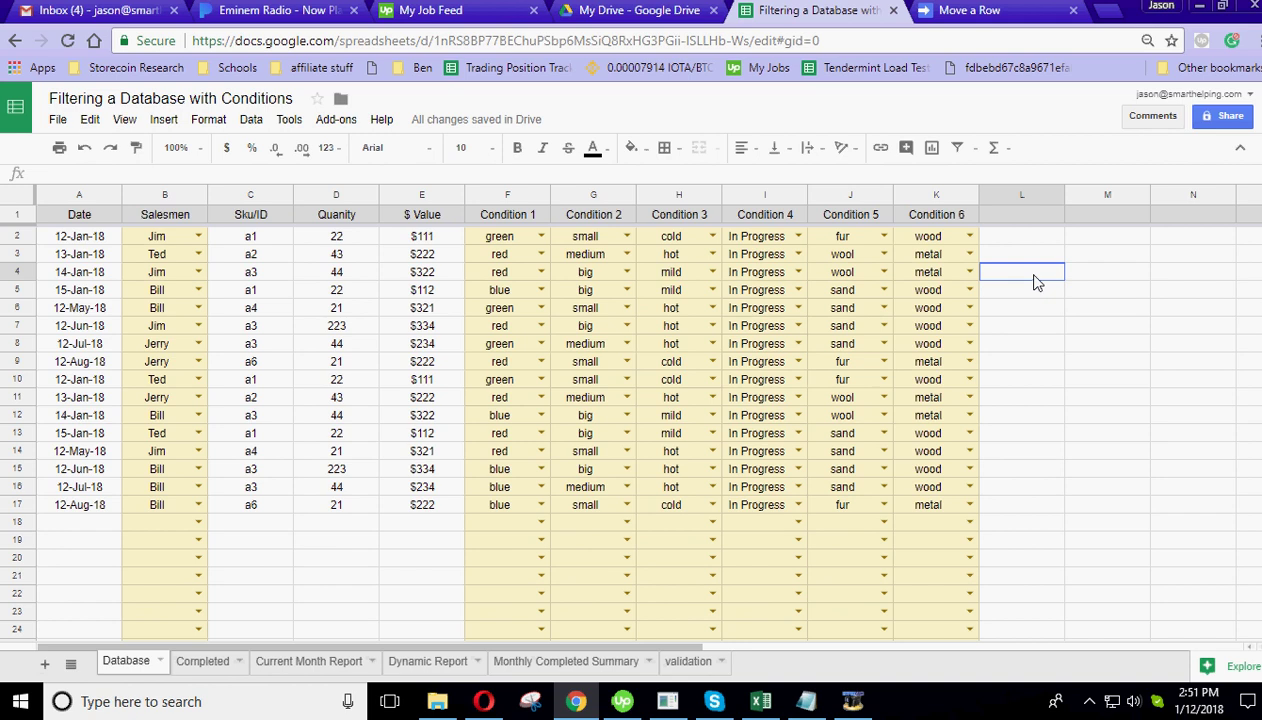
left_click_drag(1035, 284, 1042, 583)
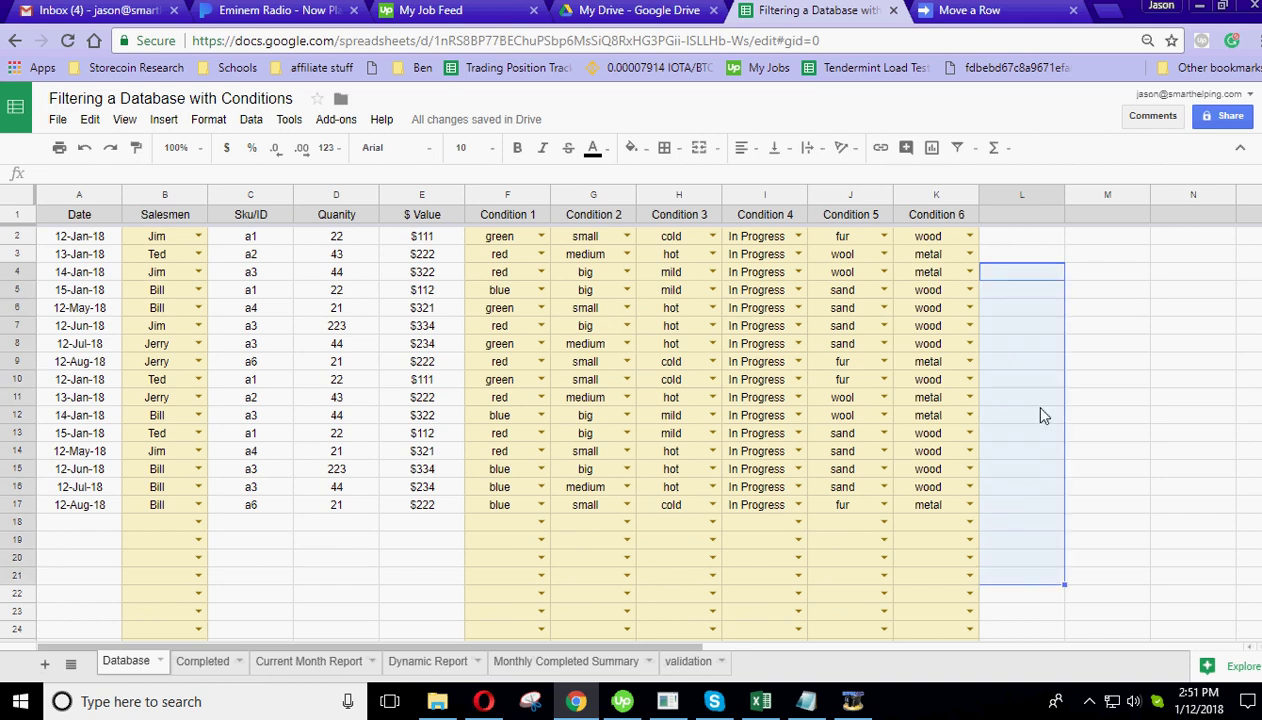
left_click_drag(1040, 415, 1042, 610)
left_click(1037, 560)
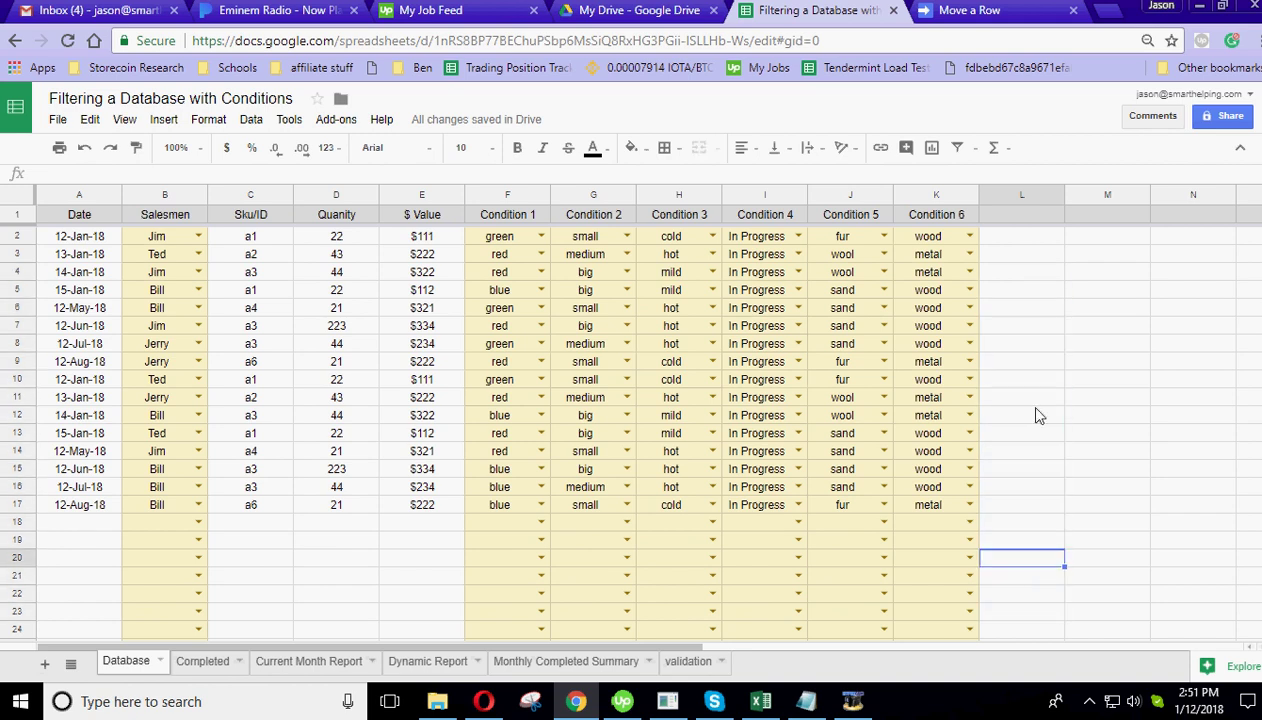
left_click_drag(1030, 272, 1034, 524)
left_click(1036, 366)
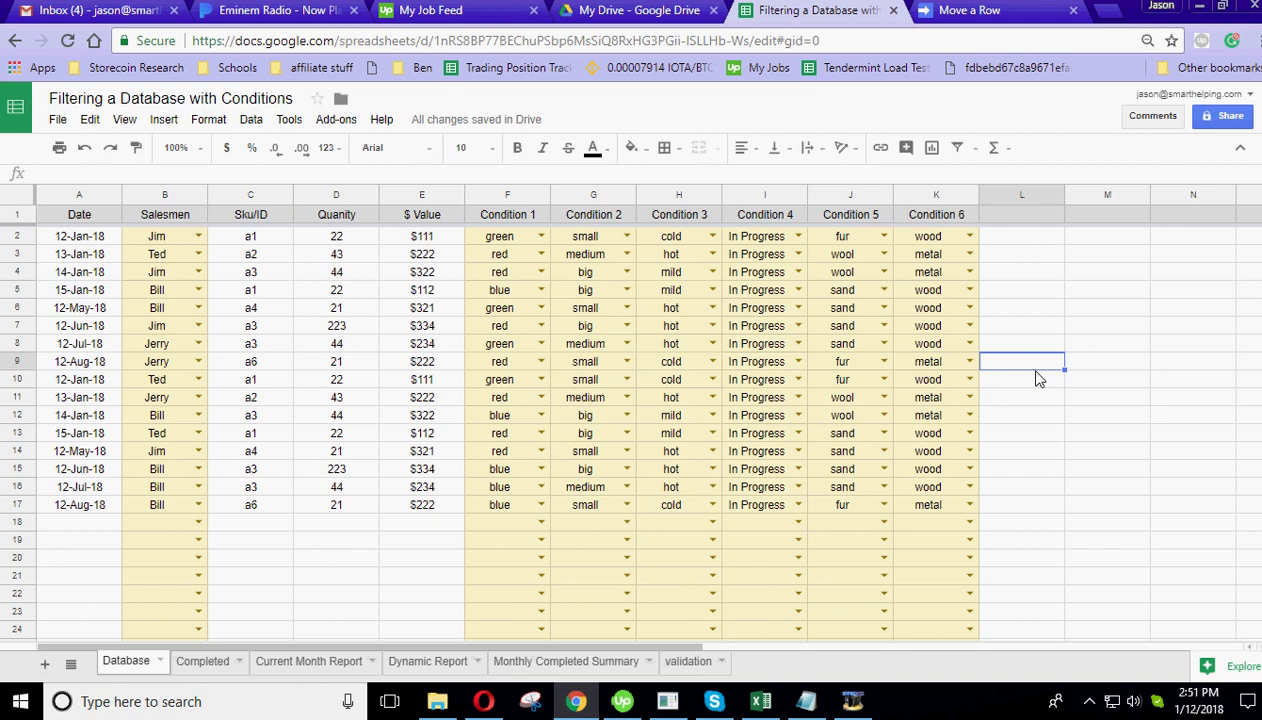
left_click(1032, 398)
left_click(1025, 434)
left_click(1024, 468)
left_click(1022, 521)
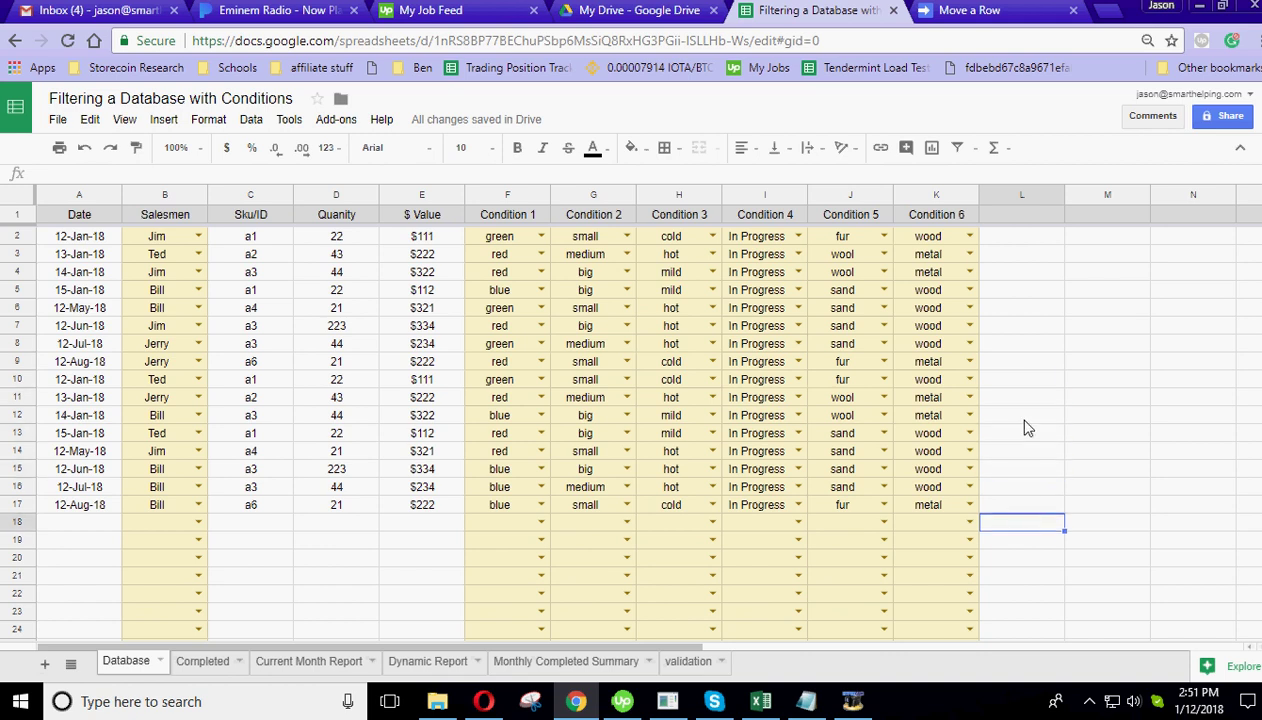
left_click(198, 237)
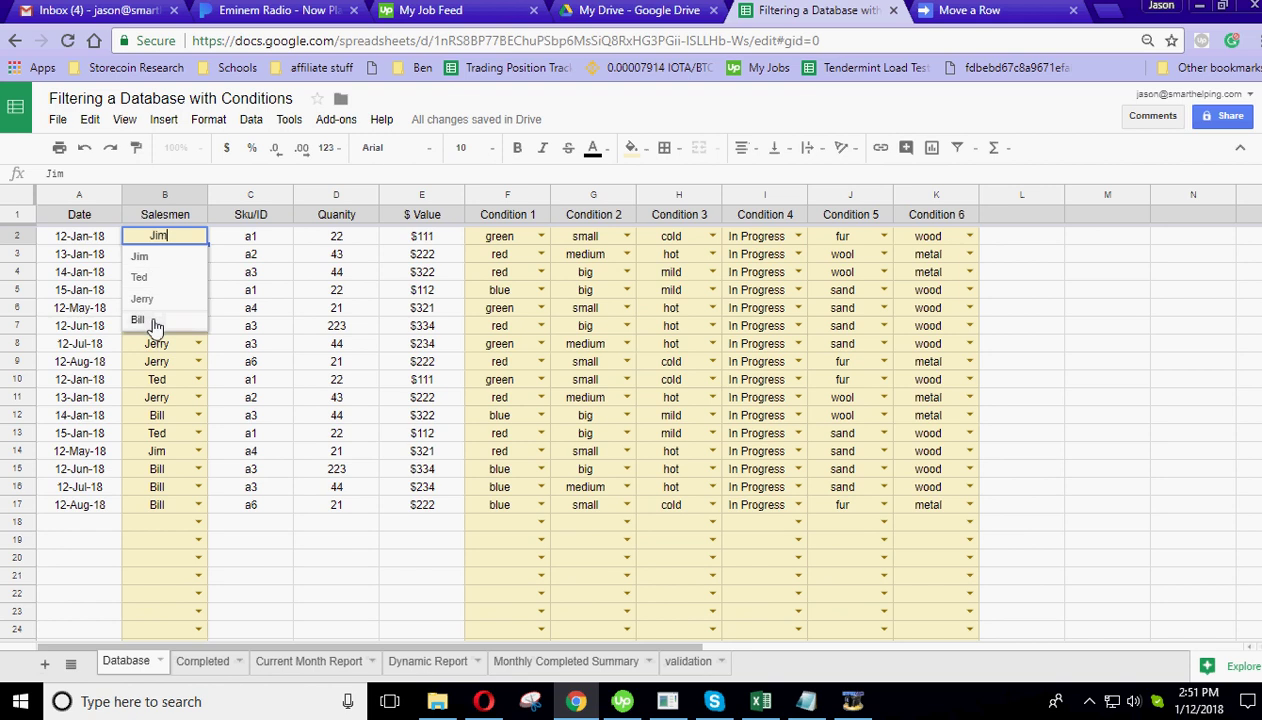
left_click(1105, 308)
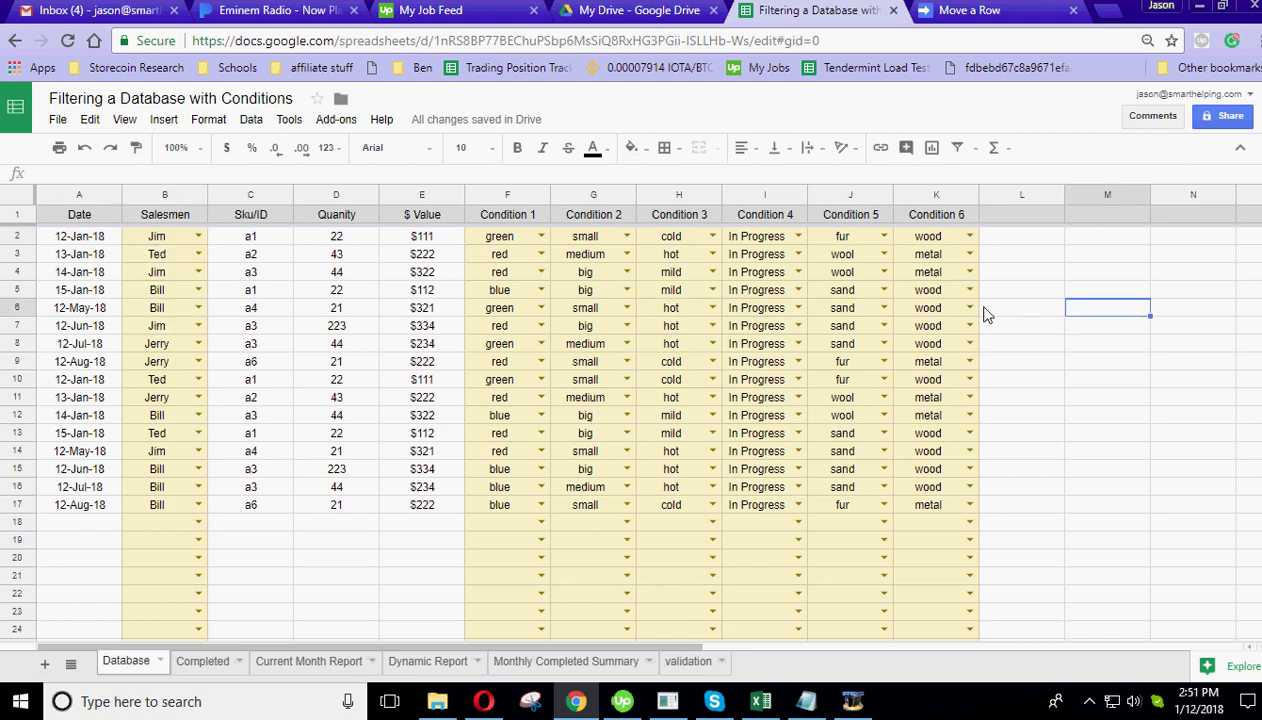
- On the validation sheet, add aa, dd and 44 below Bill in the Salesmen list
left_click(690, 662)
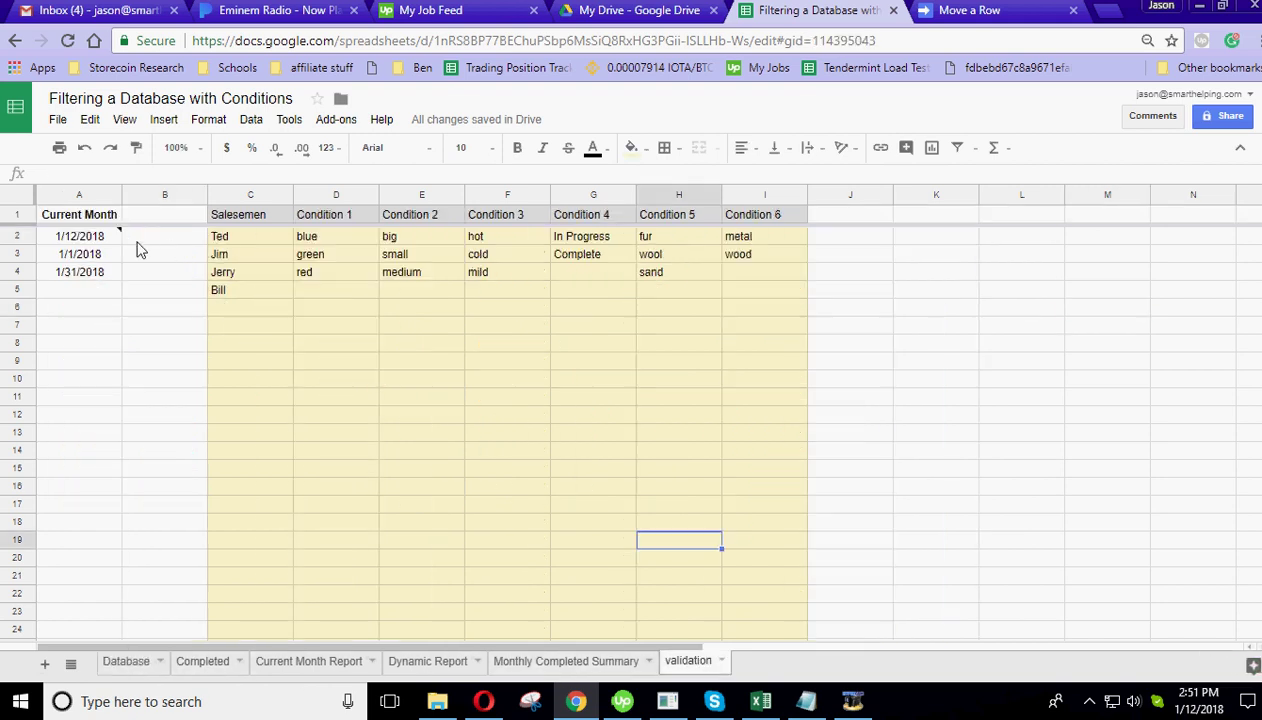
left_click(236, 240)
left_click(237, 276)
left_click(232, 292)
left_click(237, 315)
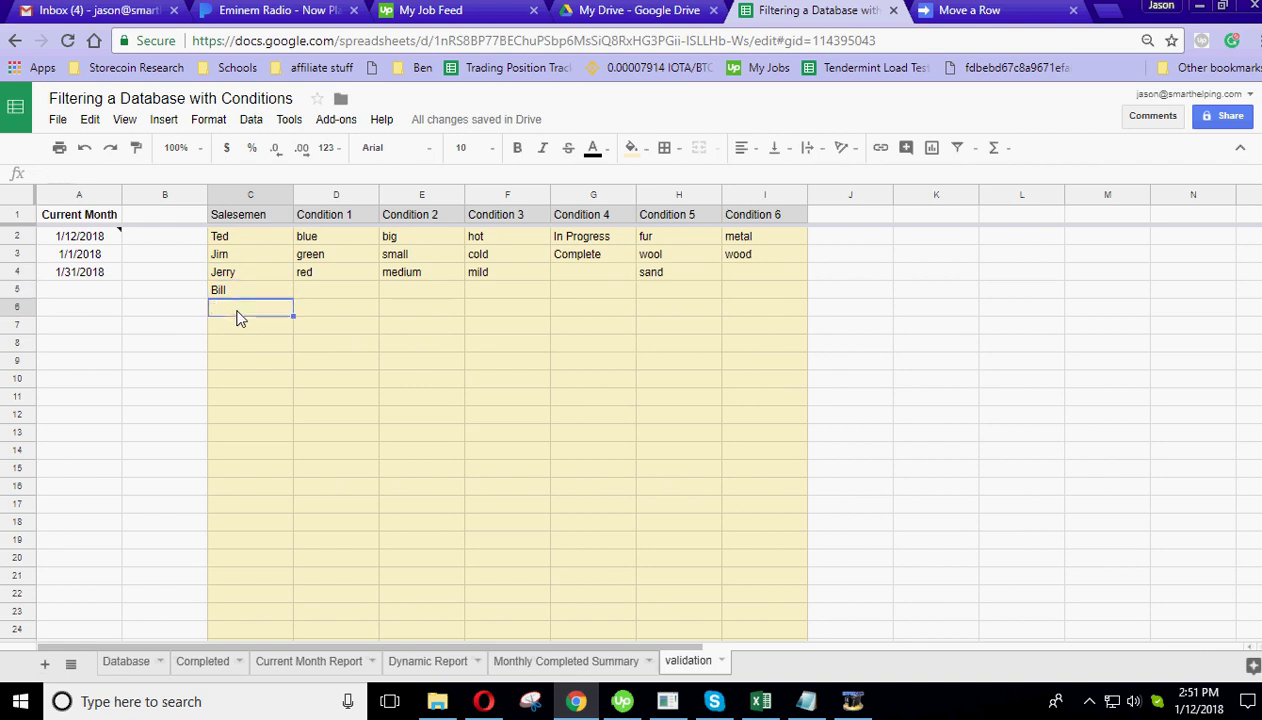
type("aa")
key("Return")
type("dd")
left_click(238, 350)
type("44")
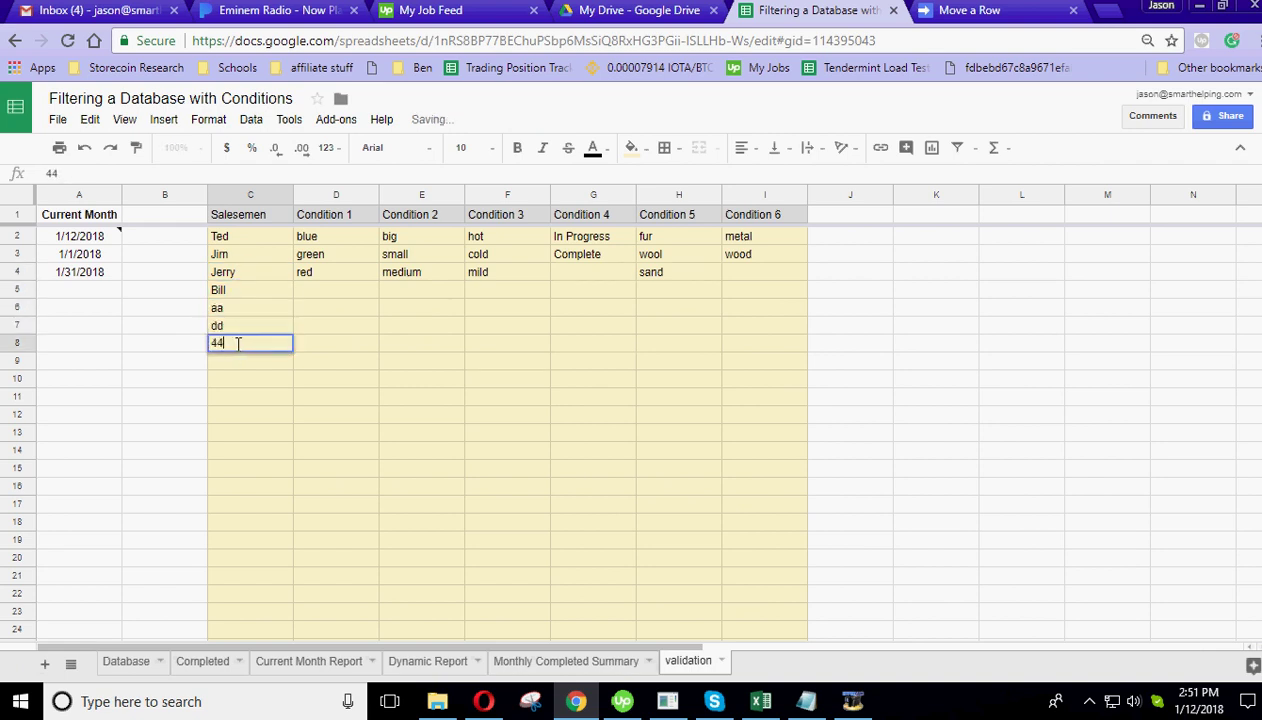
key("Return")
- Back on Database, check the new entries in the B2 and B3 dropdowns, keeping Jim and Ted
left_click(126, 661)
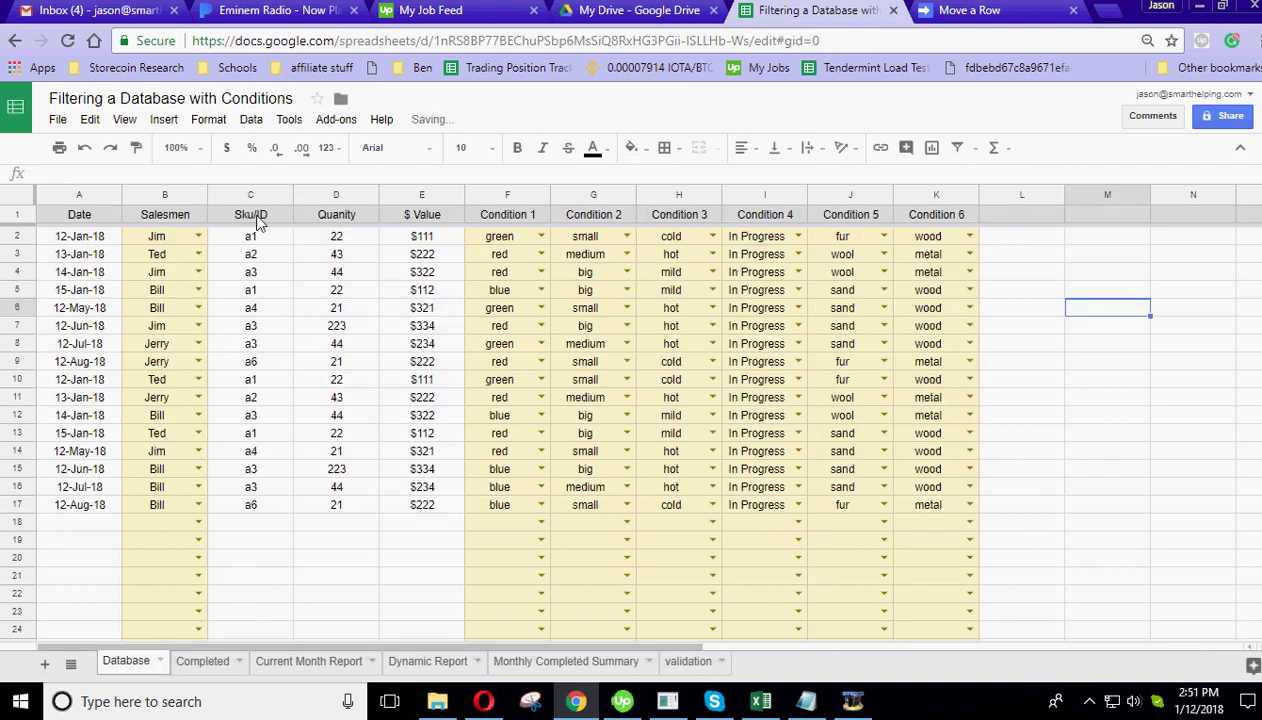
left_click(198, 236)
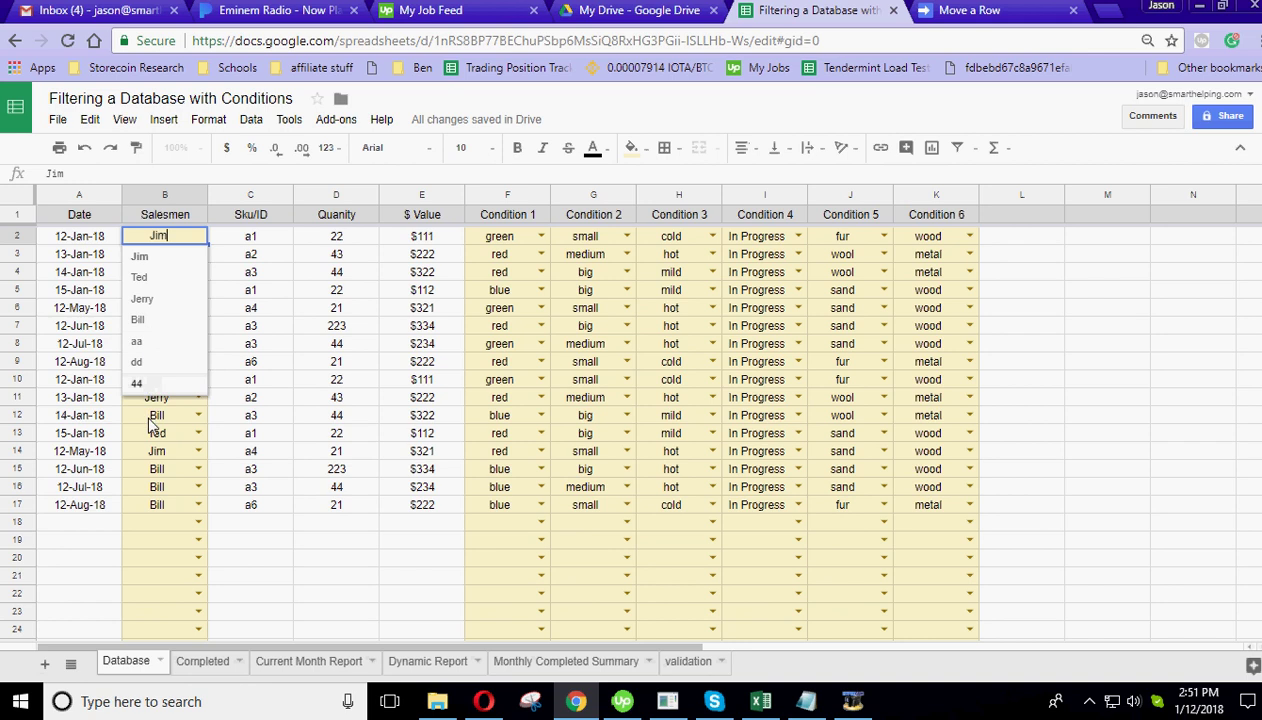
left_click(146, 412)
left_click(198, 256)
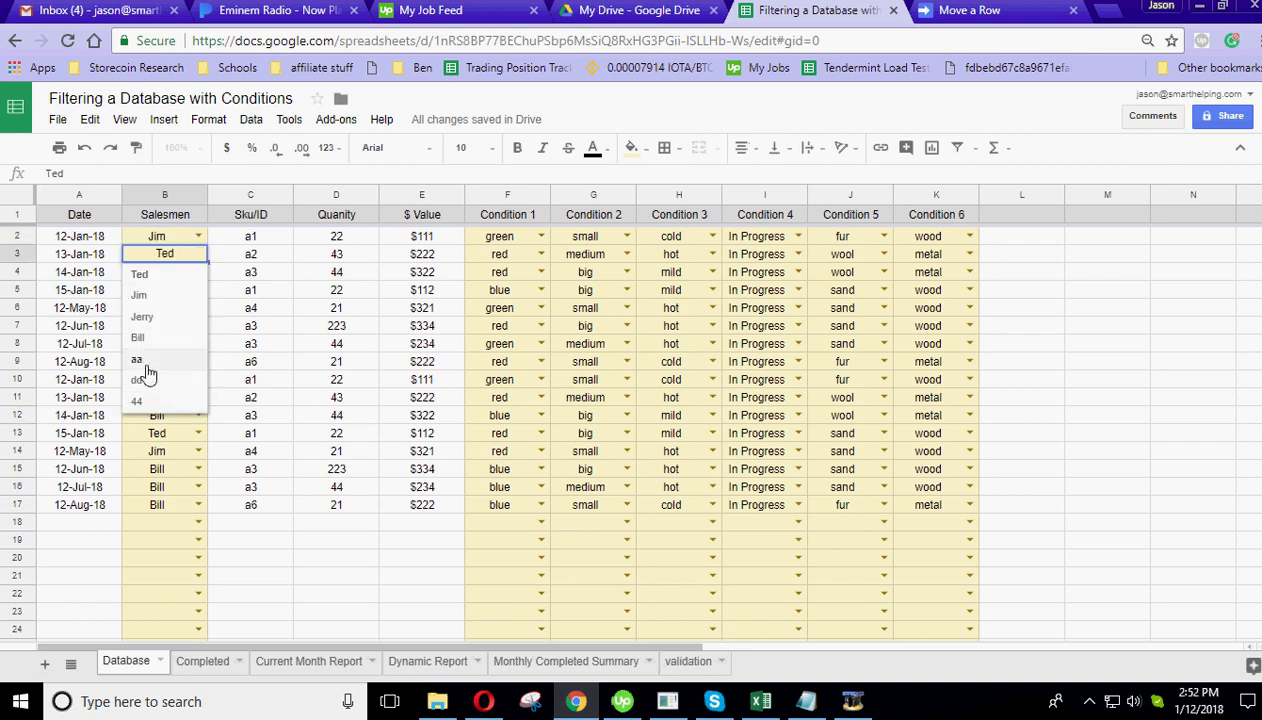
left_click(1098, 312)
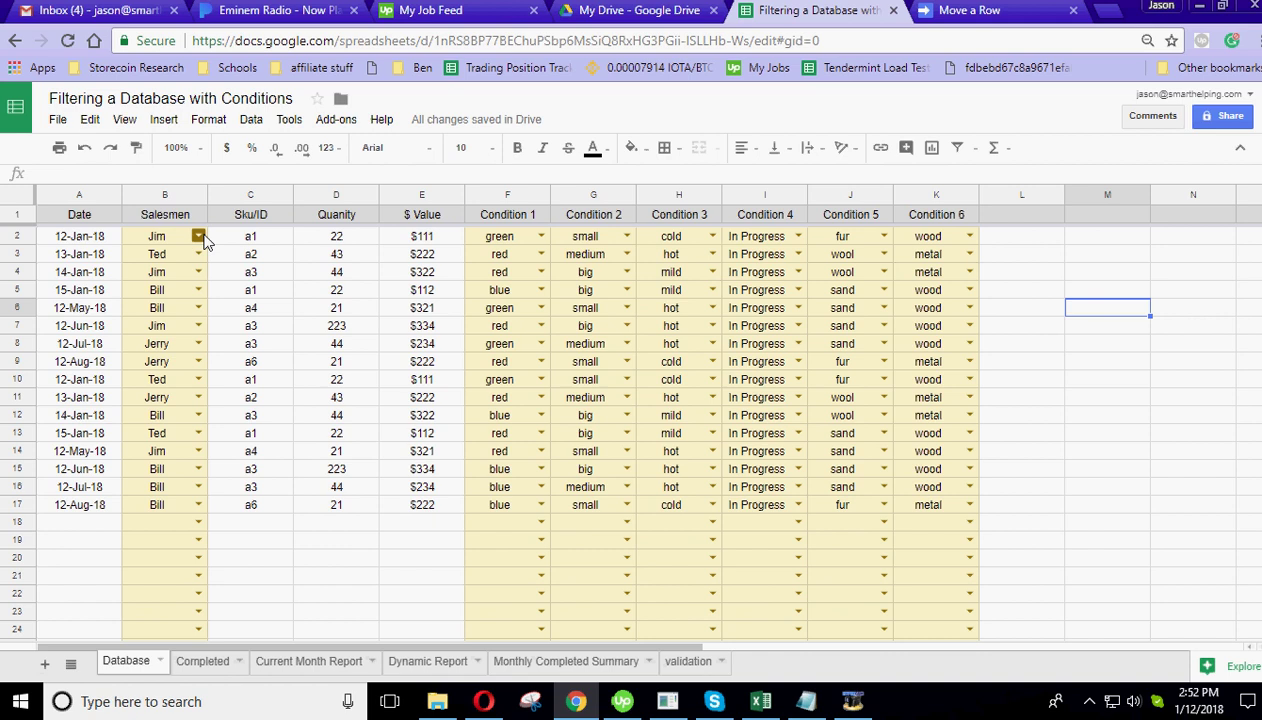
- Enter 4f4f as row 2's salesman and dismiss the data validation warning rejecting it
left_click(199, 244)
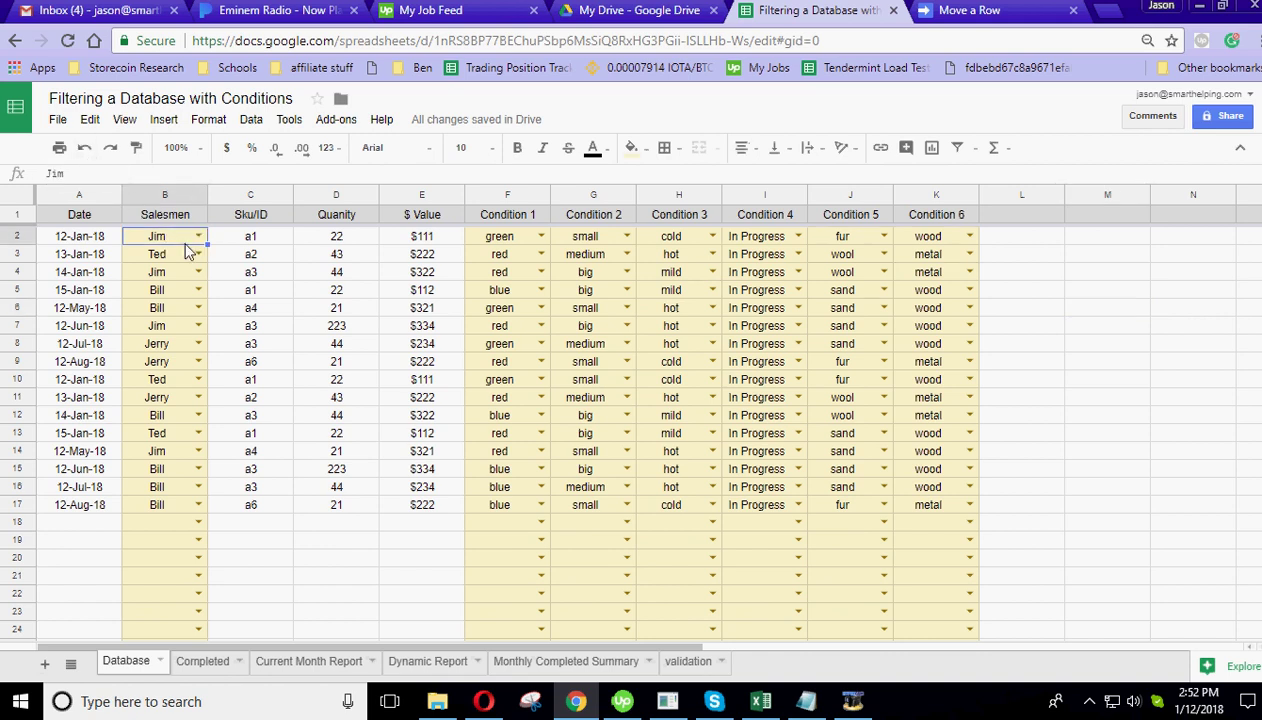
type("4f4f")
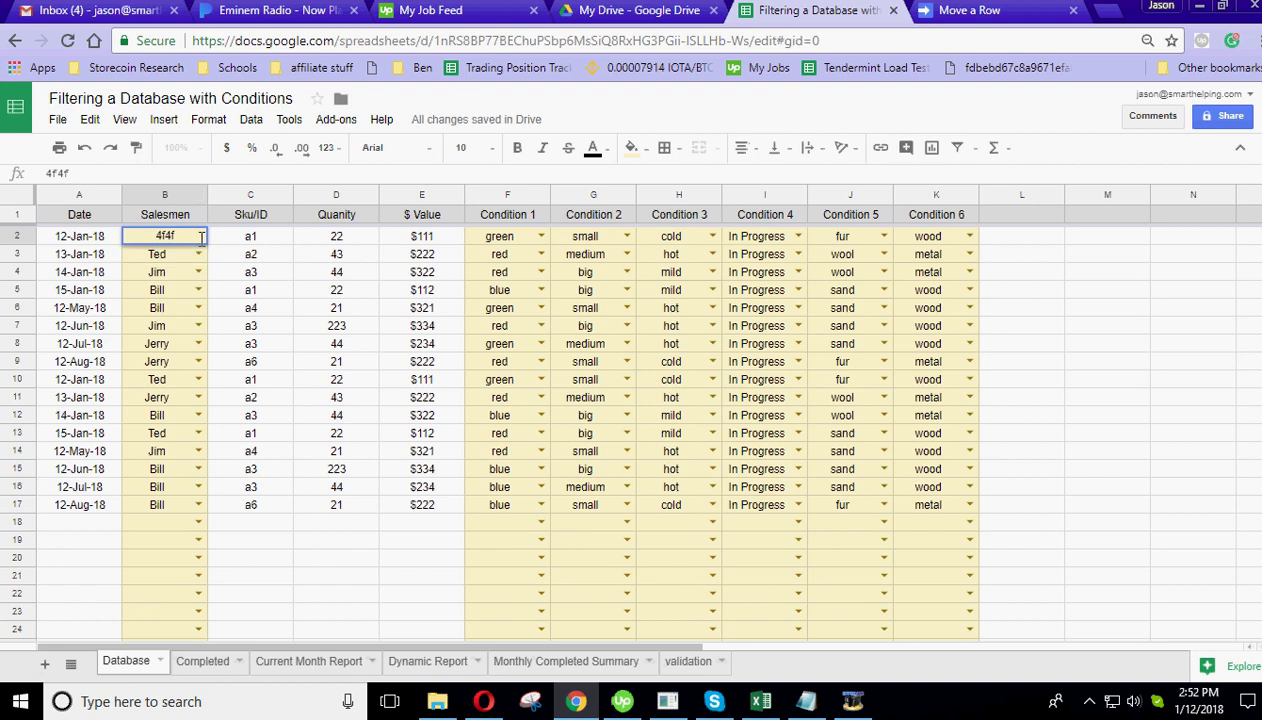
key("Return")
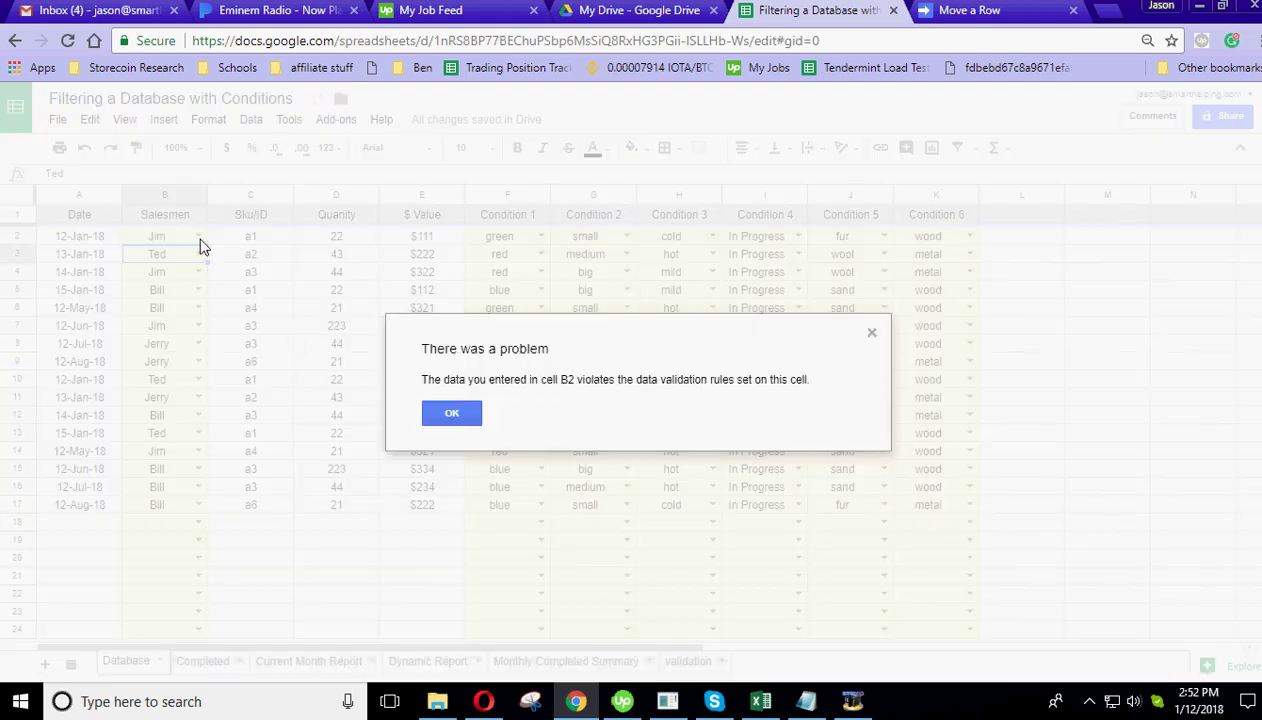
left_click(455, 414)
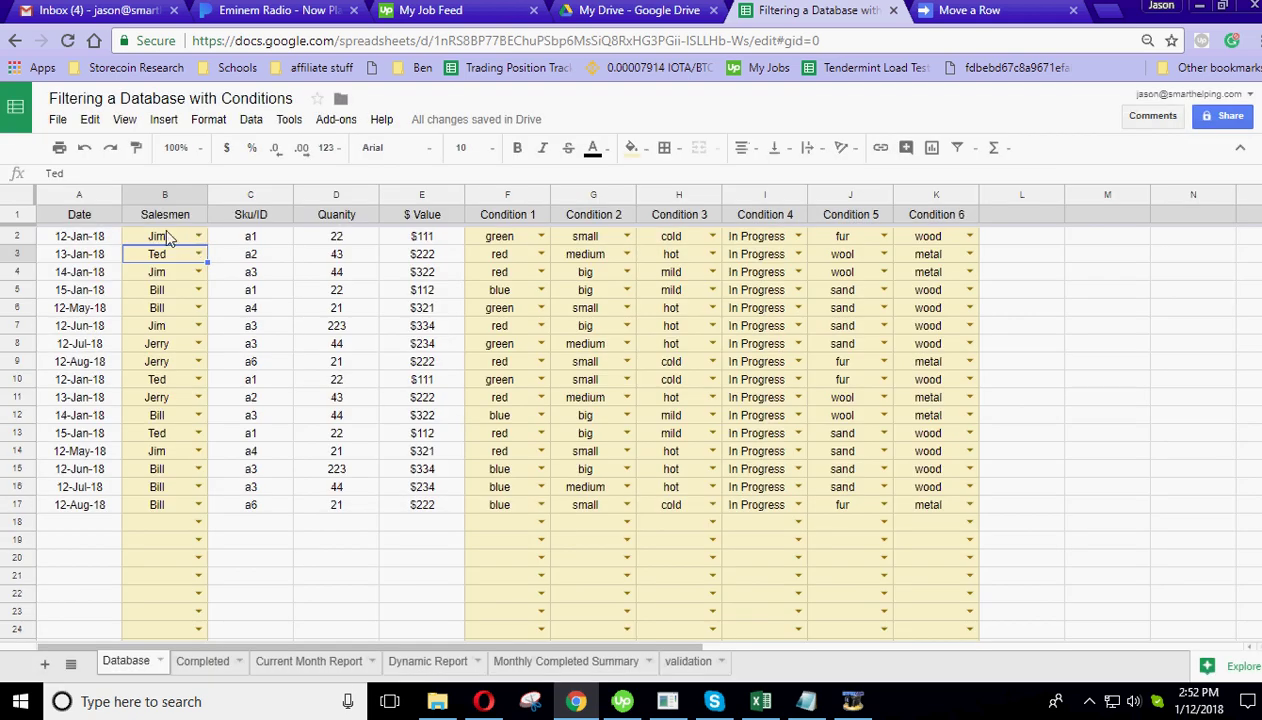
- Undo three times to remove the test Salesmen entries, then select Database cell B2
left_click(85, 150)
left_click(85, 150)
left_click(85, 150)
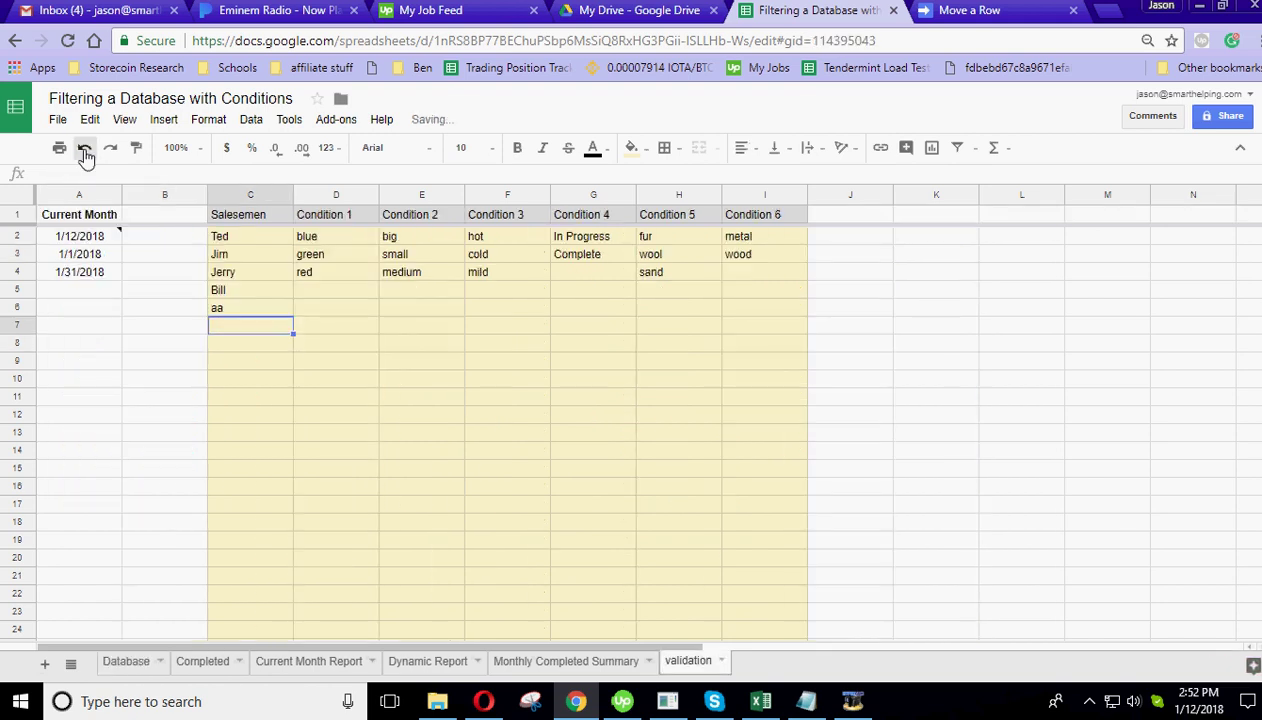
left_click(130, 661)
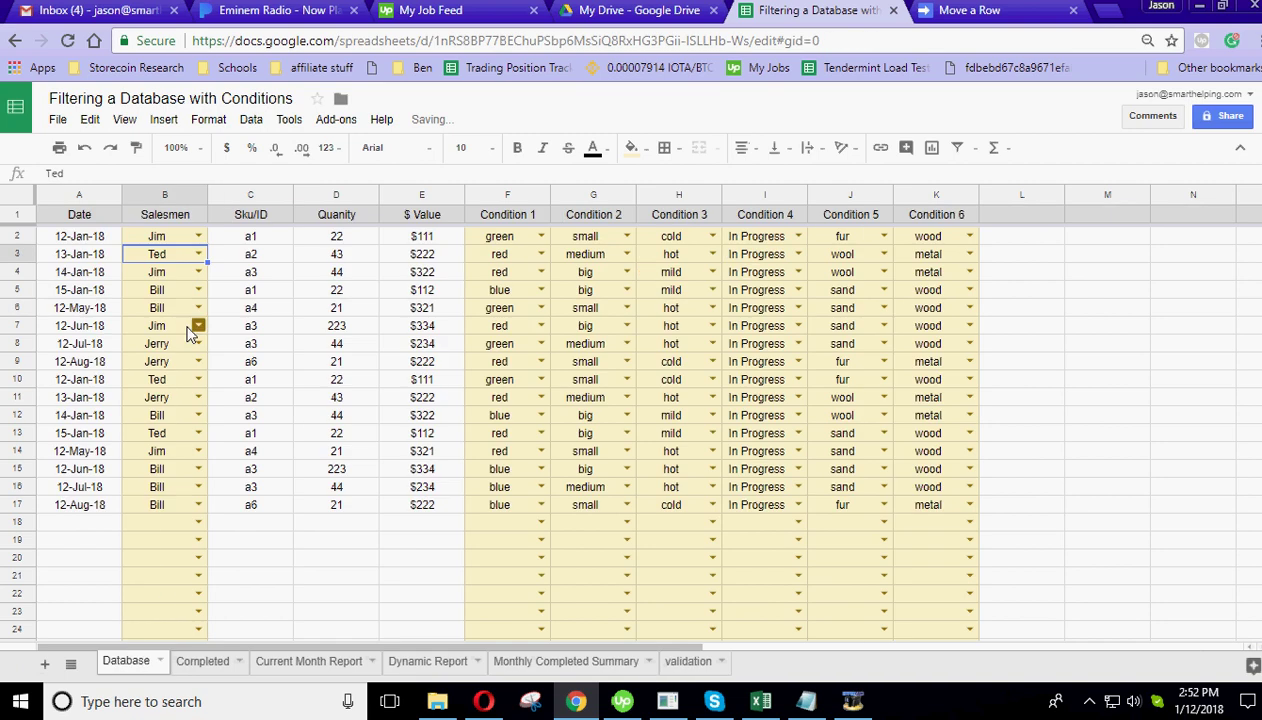
left_click(167, 238)
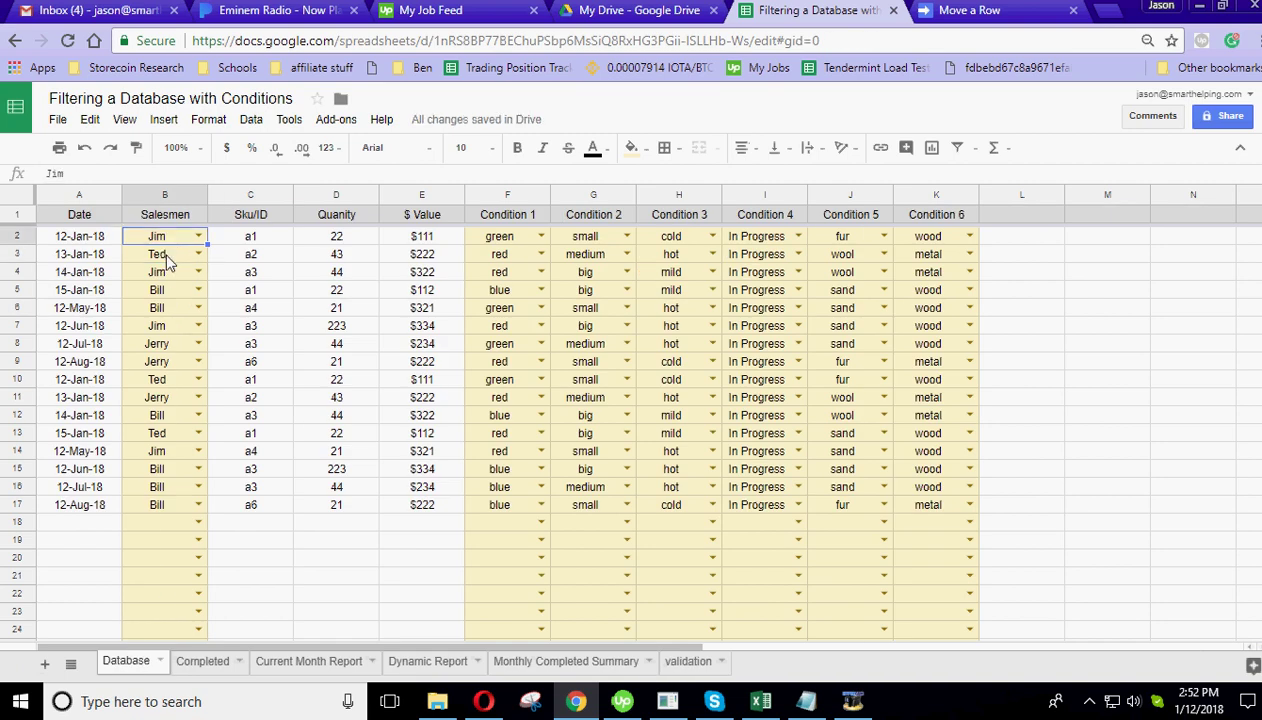
left_click(78, 240)
left_click_drag(78, 240, 95, 432)
left_click_drag(160, 232, 167, 510)
left_click_drag(267, 240, 264, 525)
left_click_drag(366, 238, 353, 467)
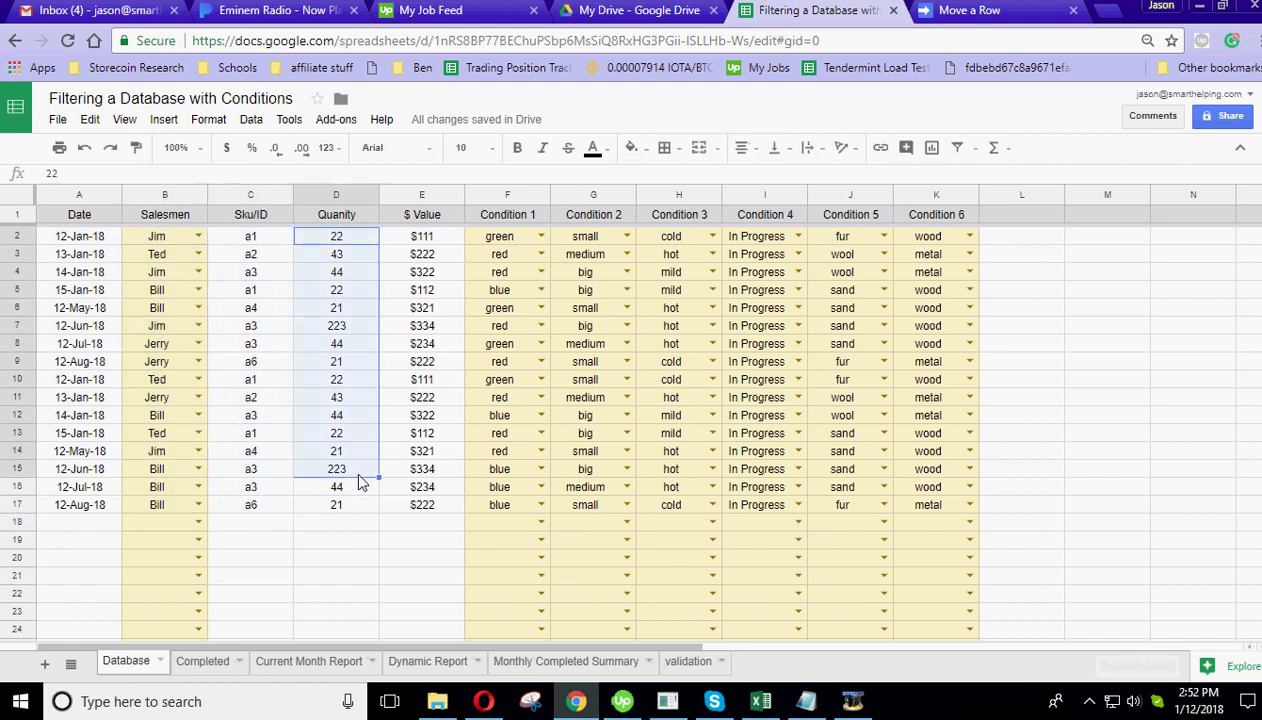
left_click_drag(444, 240, 437, 432)
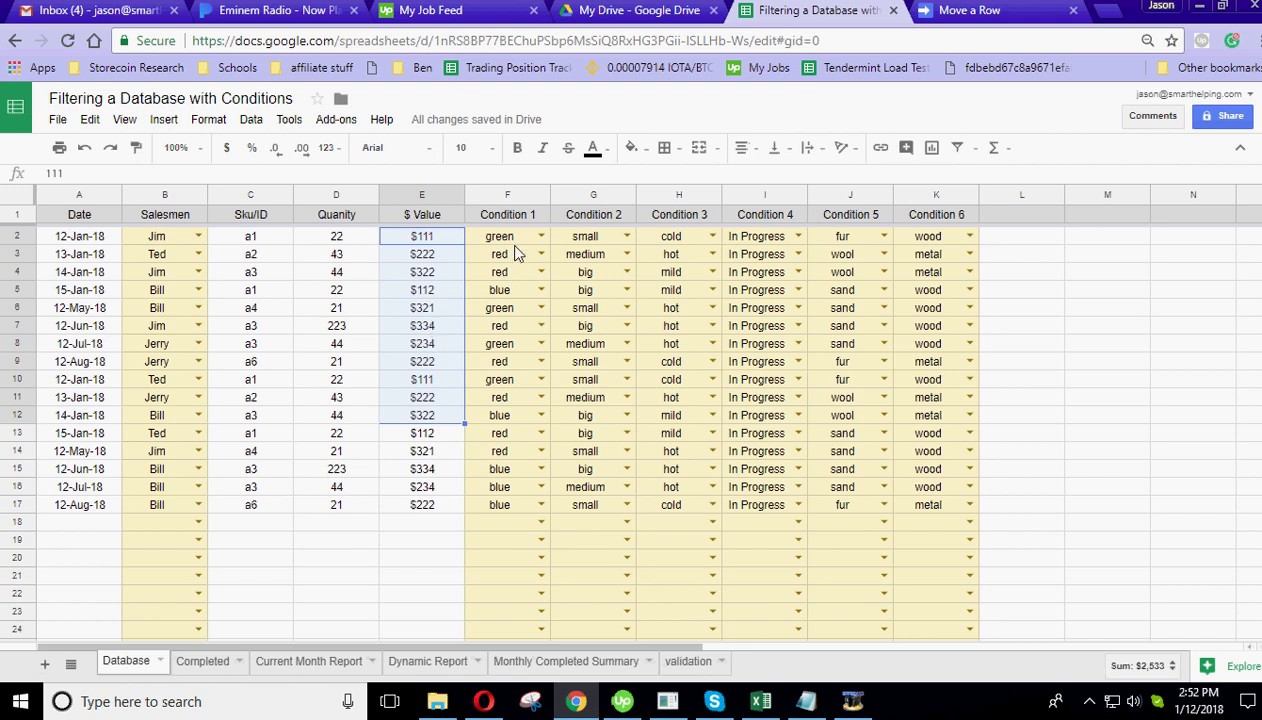
left_click_drag(510, 240, 924, 510)
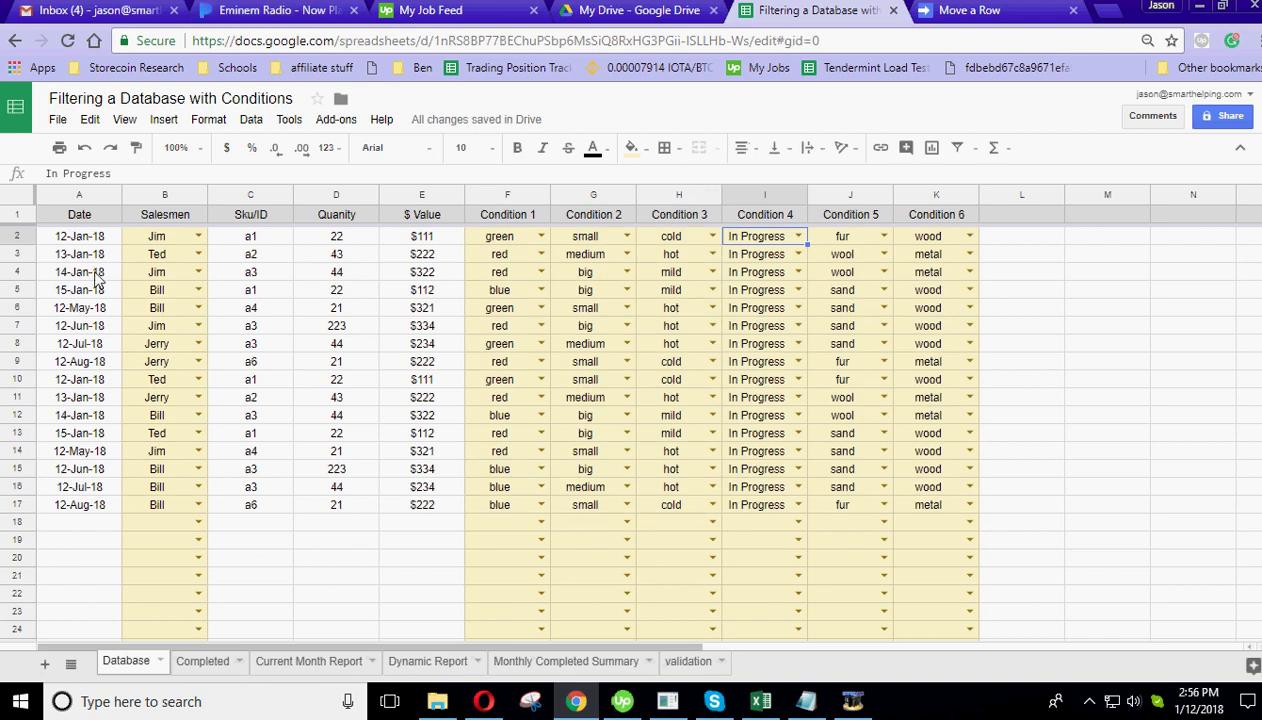
scroll(72, 250, "down", 2)
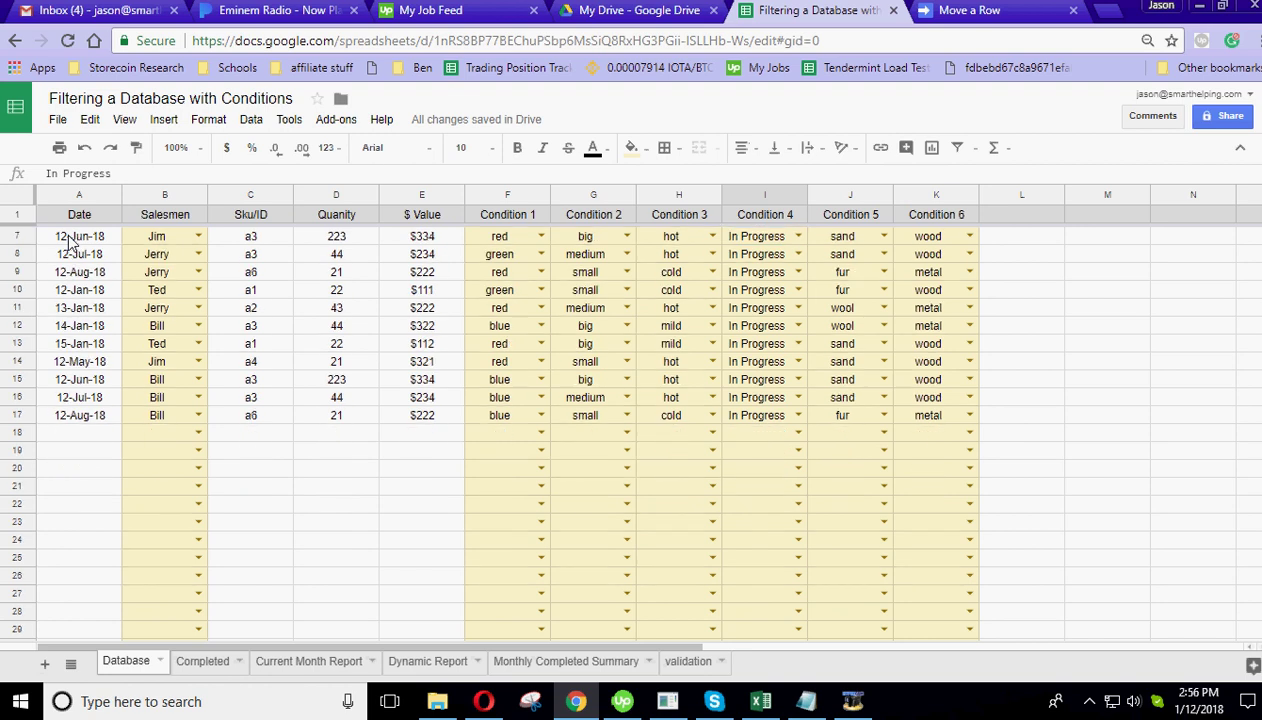
scroll(78, 280, "up", 2)
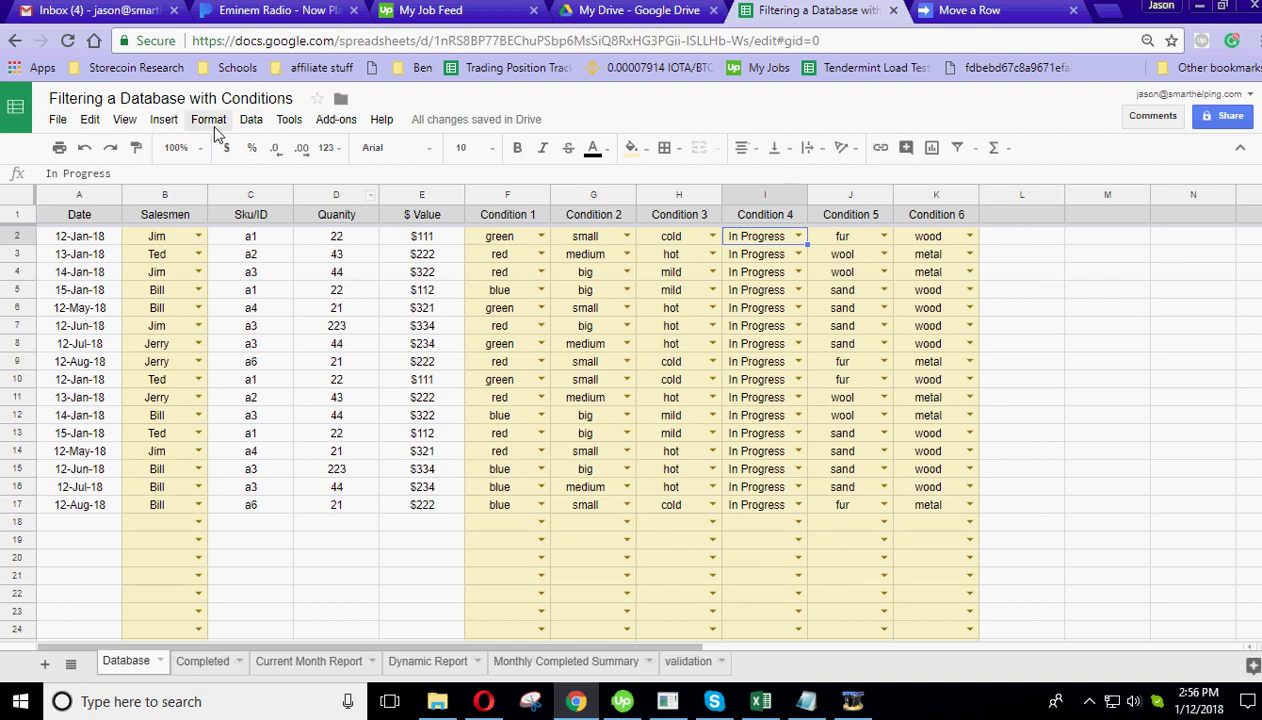
left_click(155, 242)
left_click(157, 260)
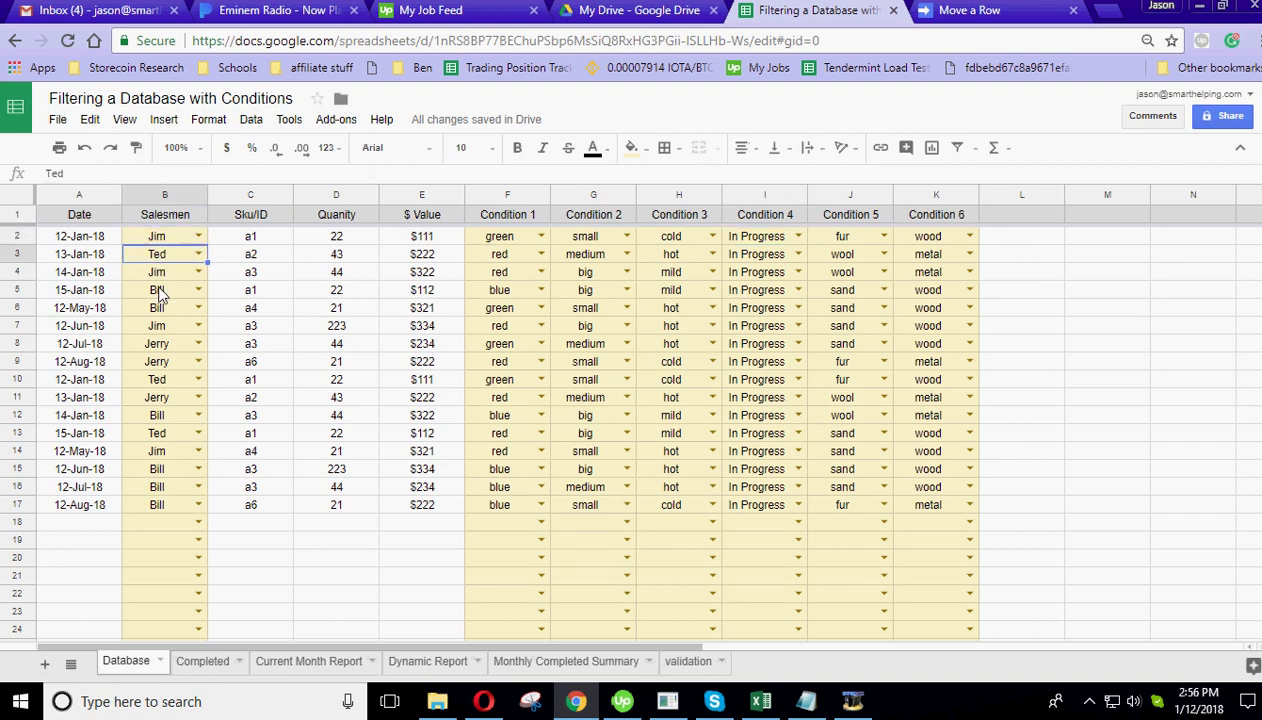
left_click(160, 290)
left_click(158, 346)
left_click(158, 420)
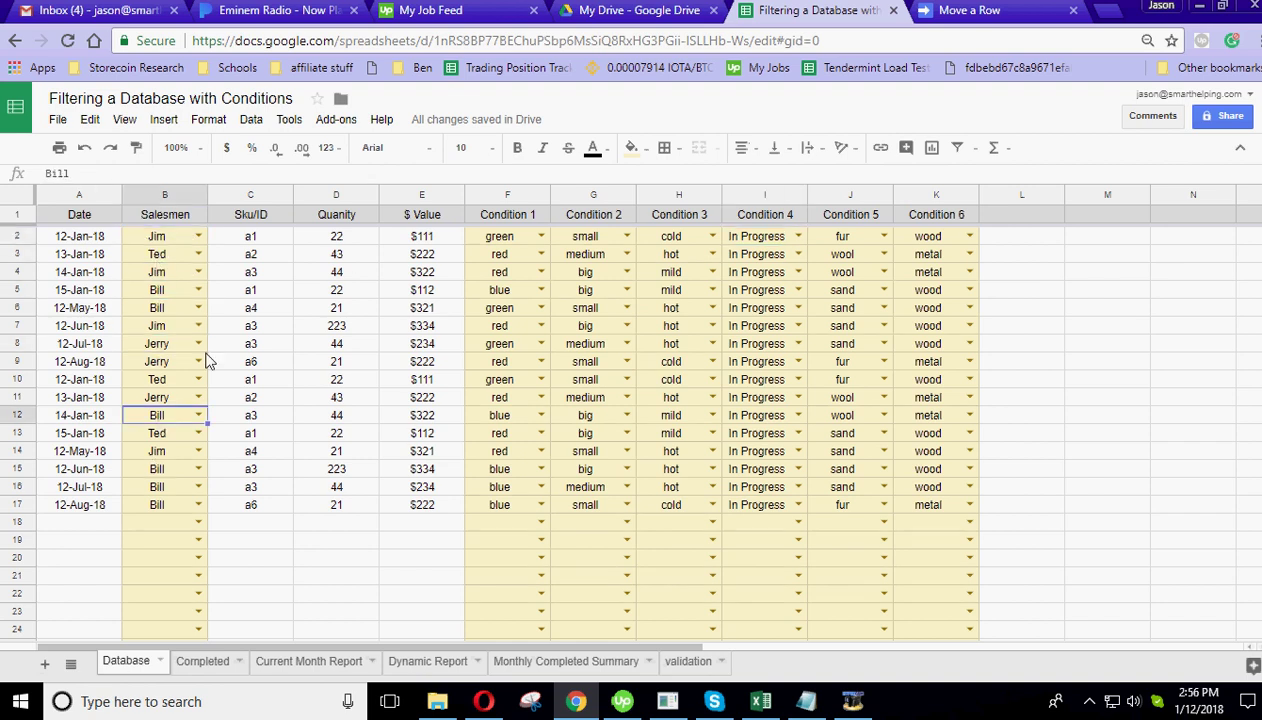
left_click(268, 252)
left_click(328, 256)
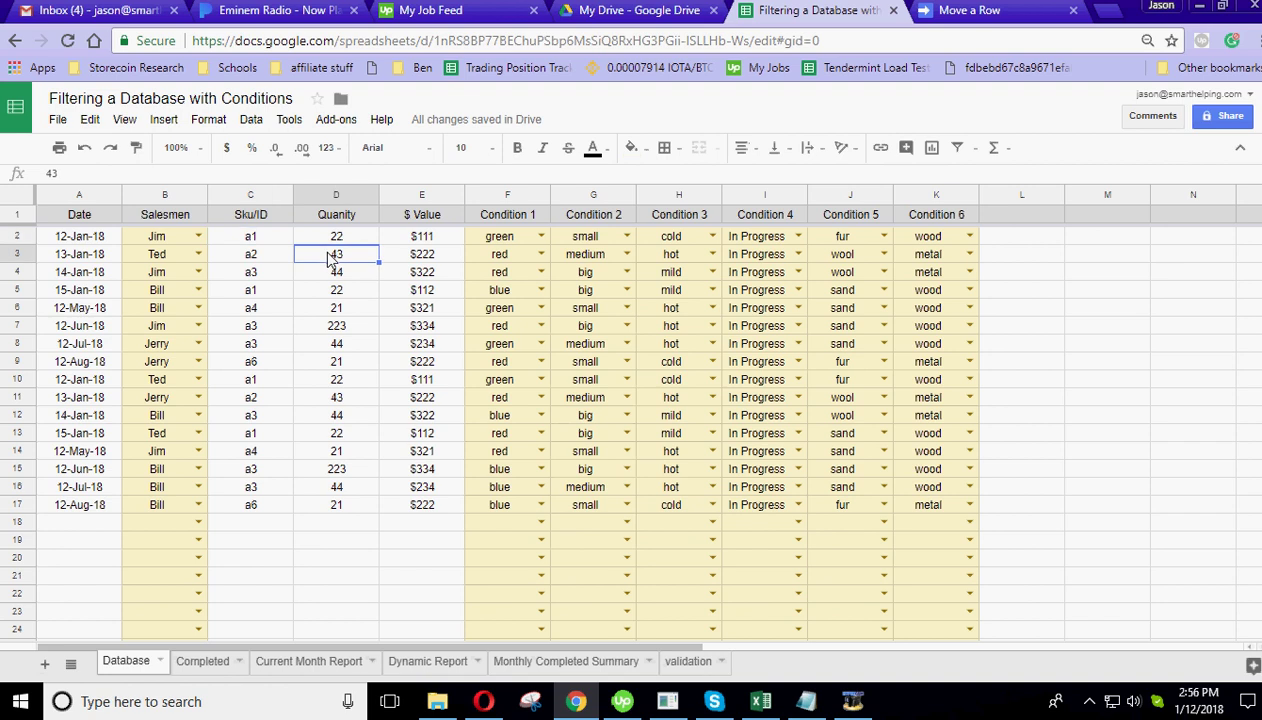
left_click(431, 258)
left_click(432, 238)
left_click(433, 275)
left_click(421, 397)
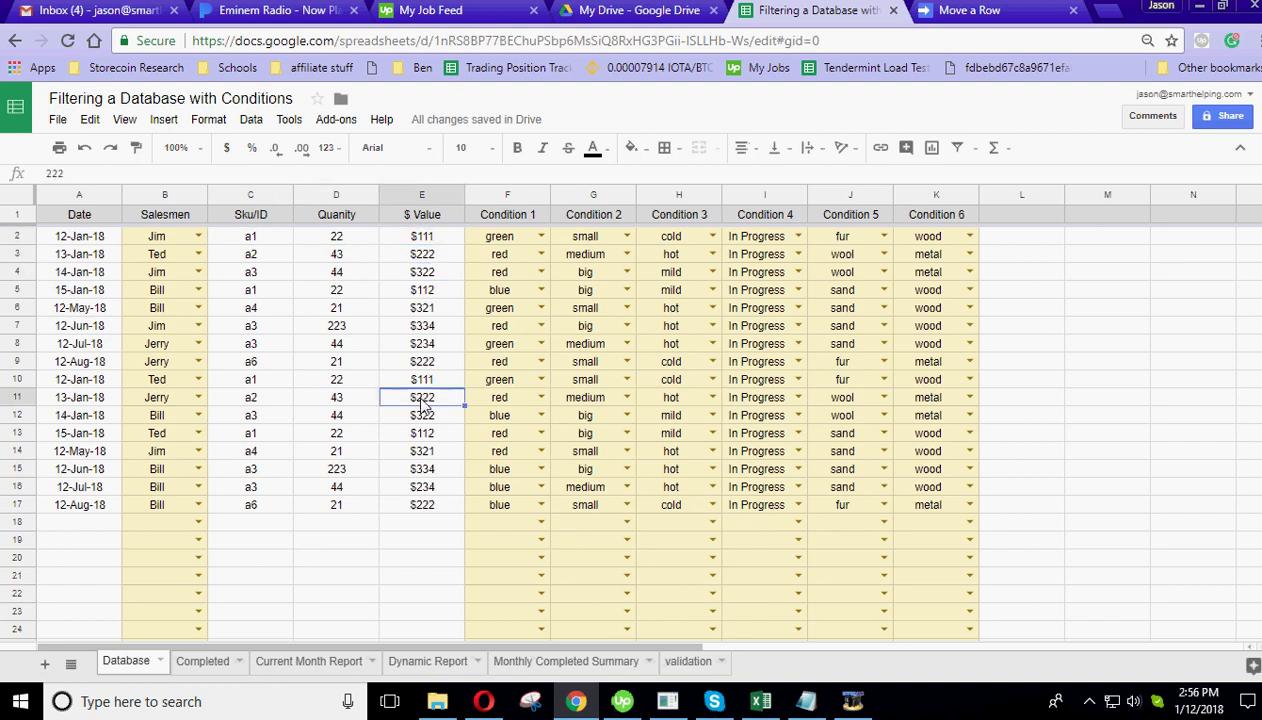
left_click(422, 451)
left_click(423, 242)
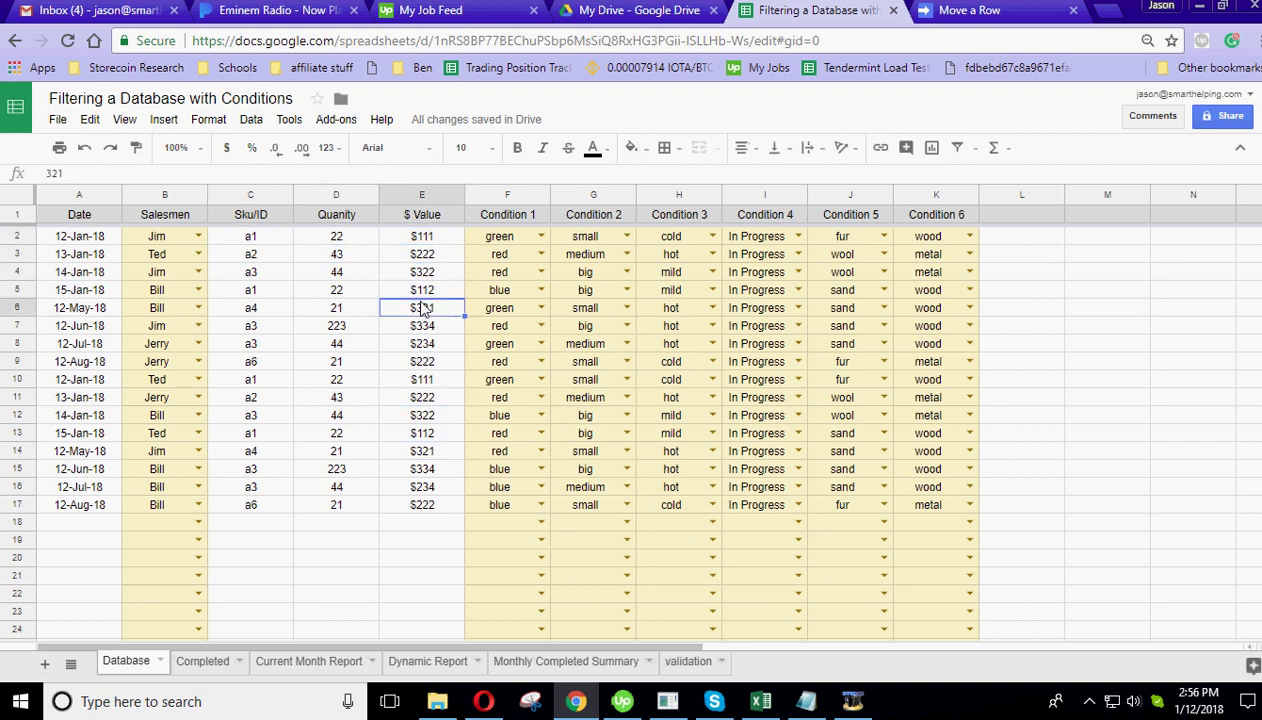
left_click(240, 260)
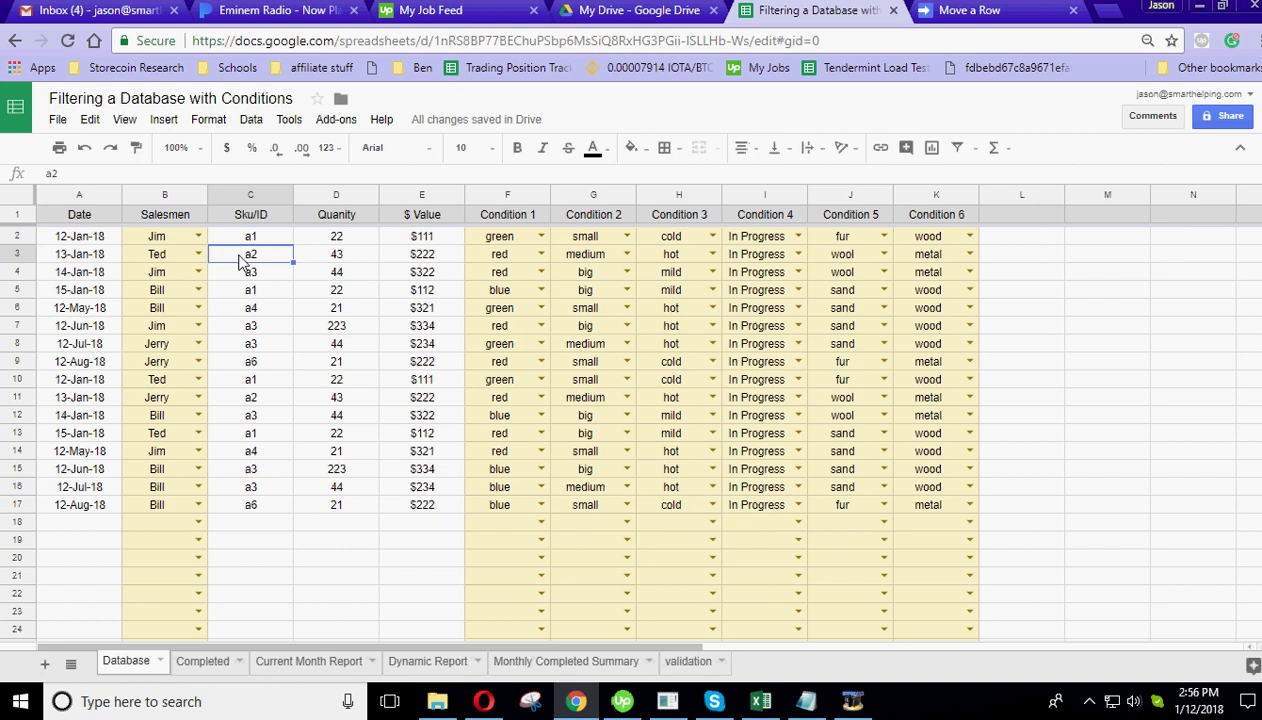
left_click(159, 257)
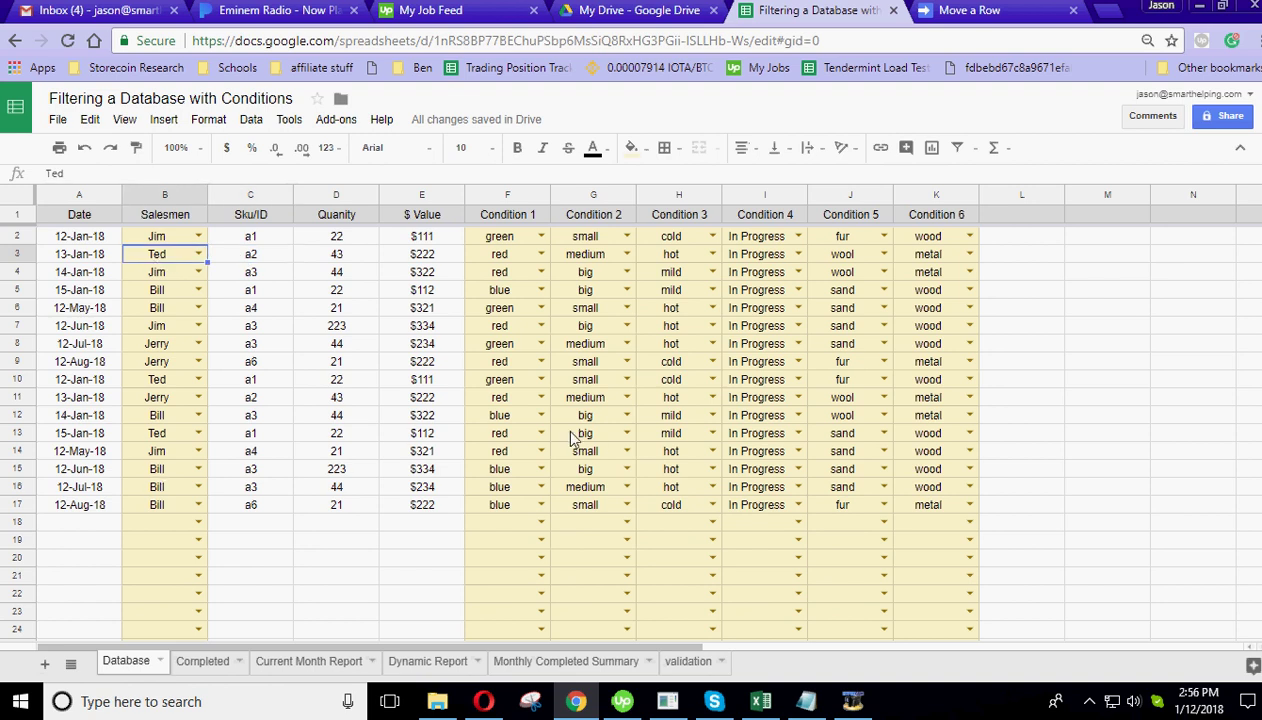
left_click(758, 396)
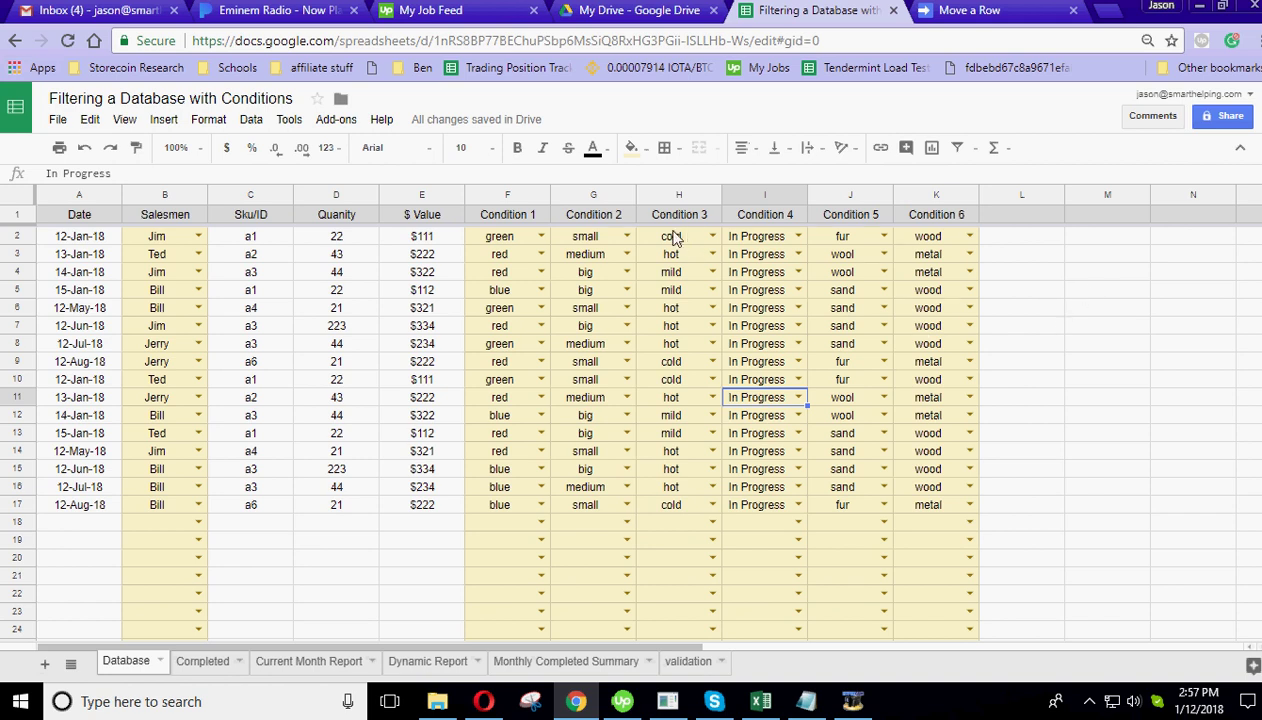
left_click(199, 238)
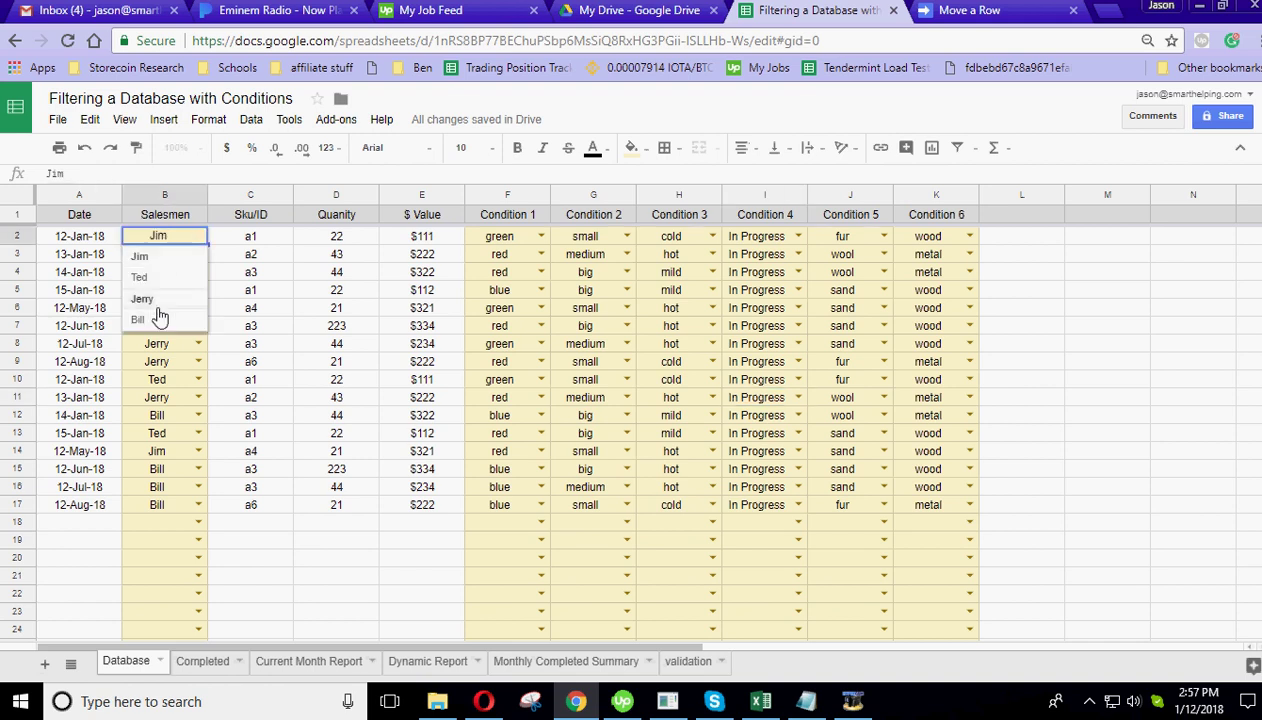
left_click(268, 240)
left_click(321, 246)
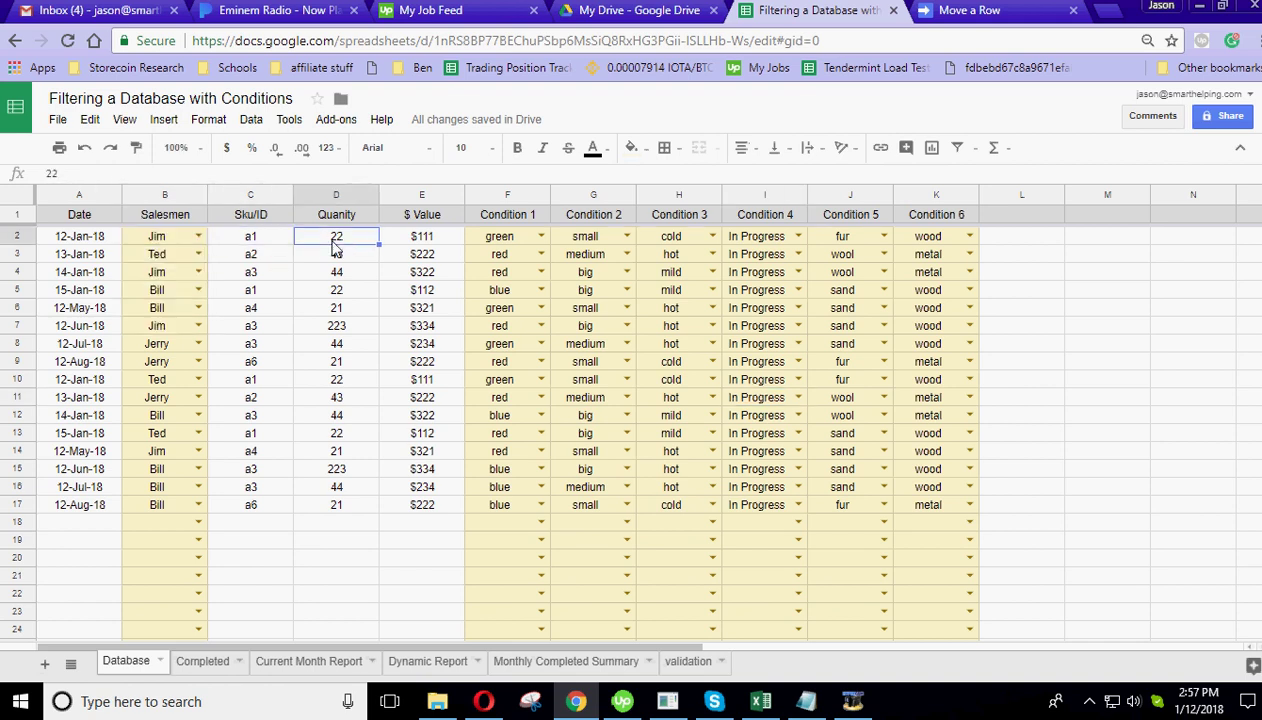
left_click(399, 244)
left_click(363, 246)
left_click(253, 246)
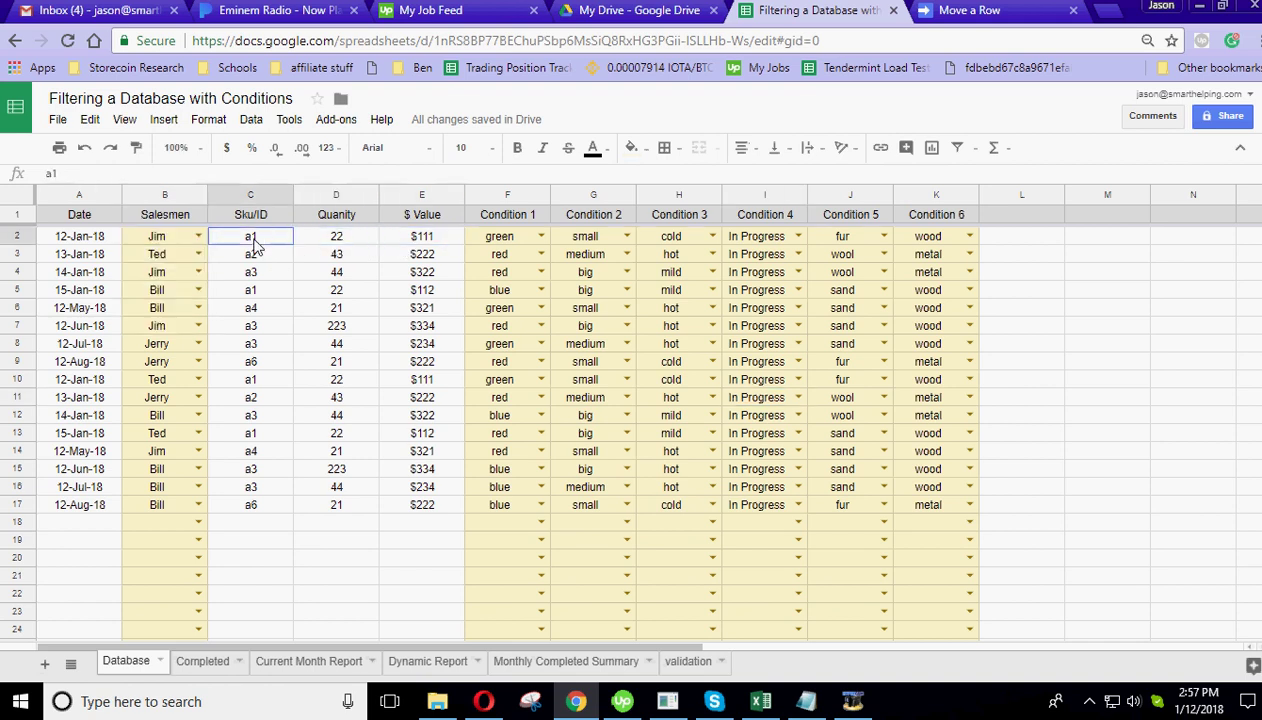
left_click(492, 242)
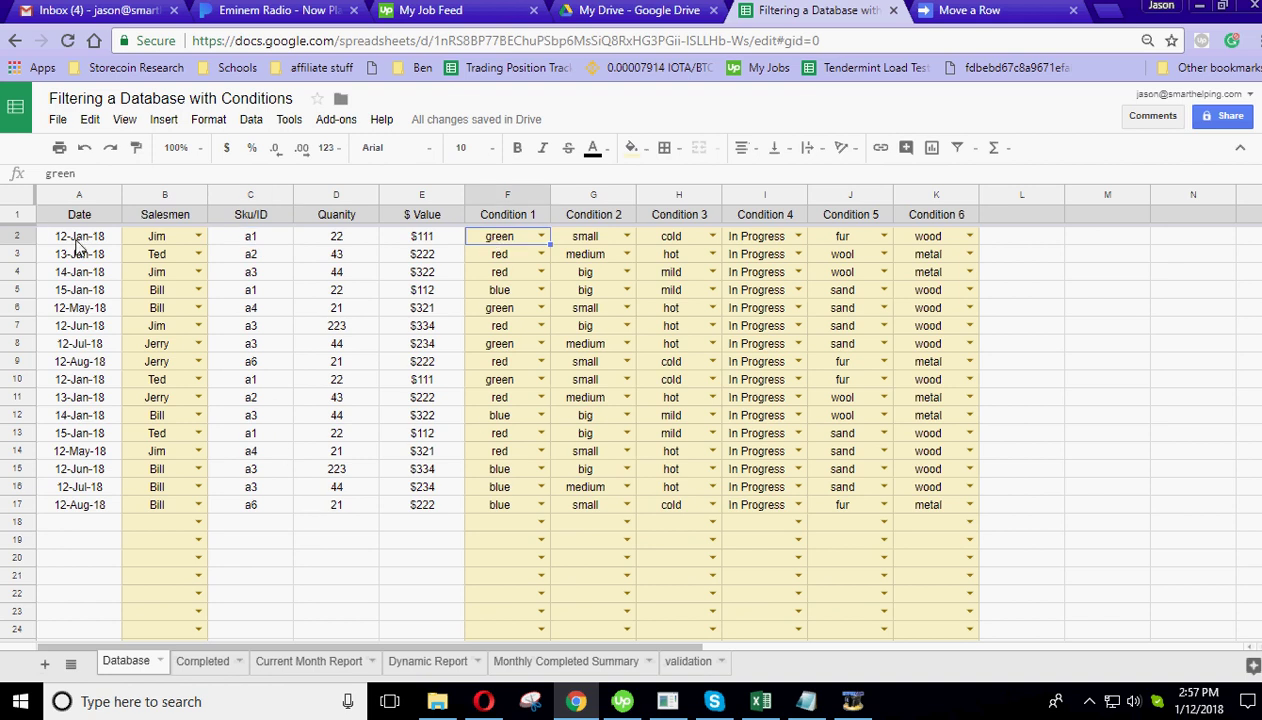
left_click_drag(76, 238, 915, 240)
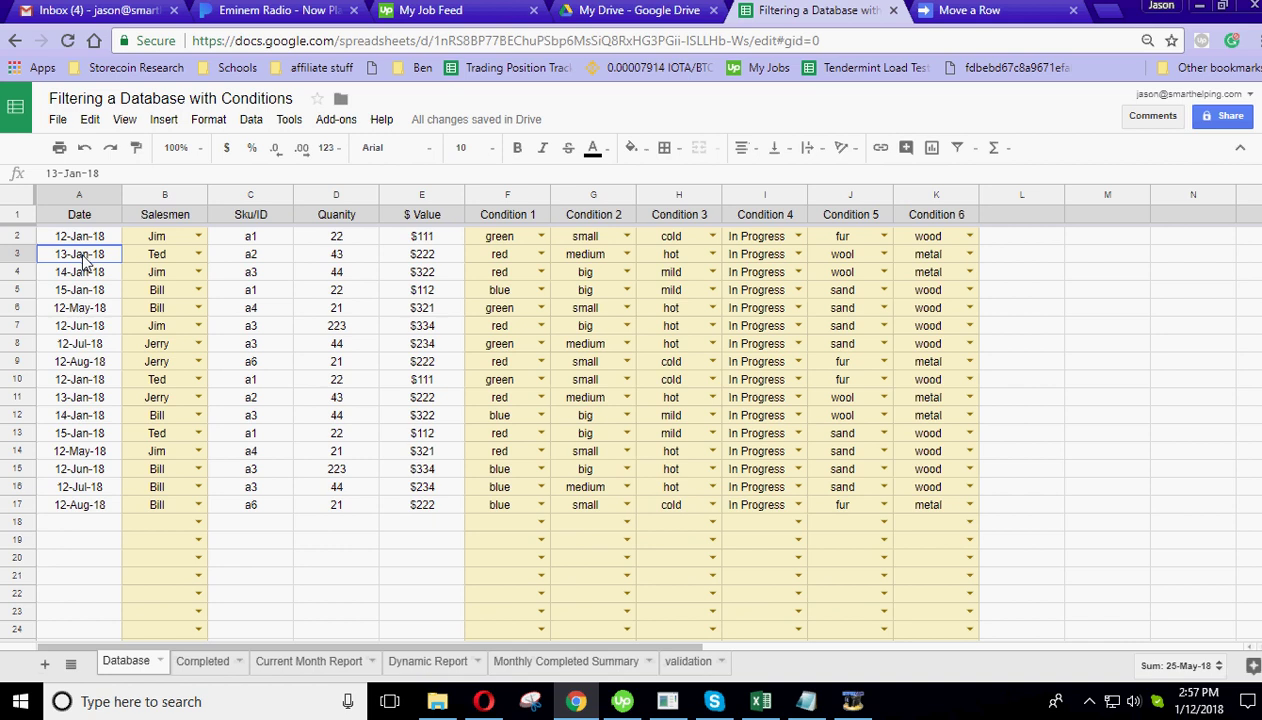
left_click_drag(85, 256, 975, 256)
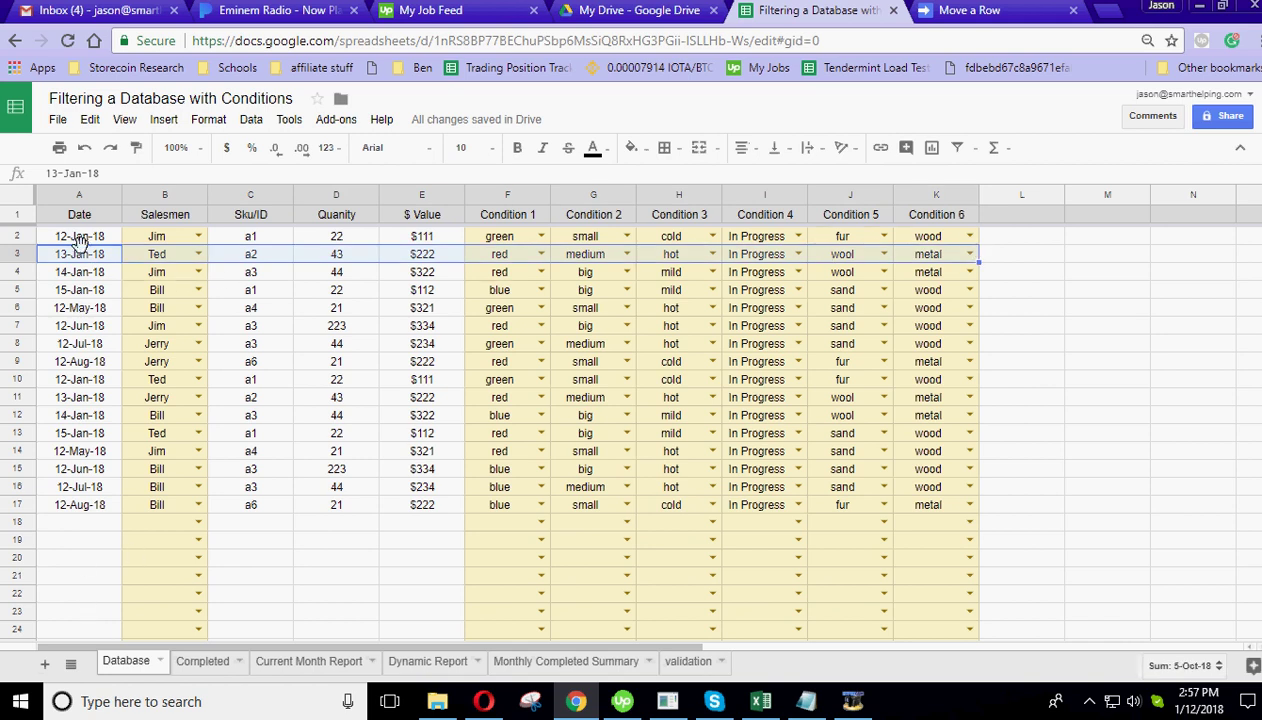
left_click_drag(82, 280, 897, 302)
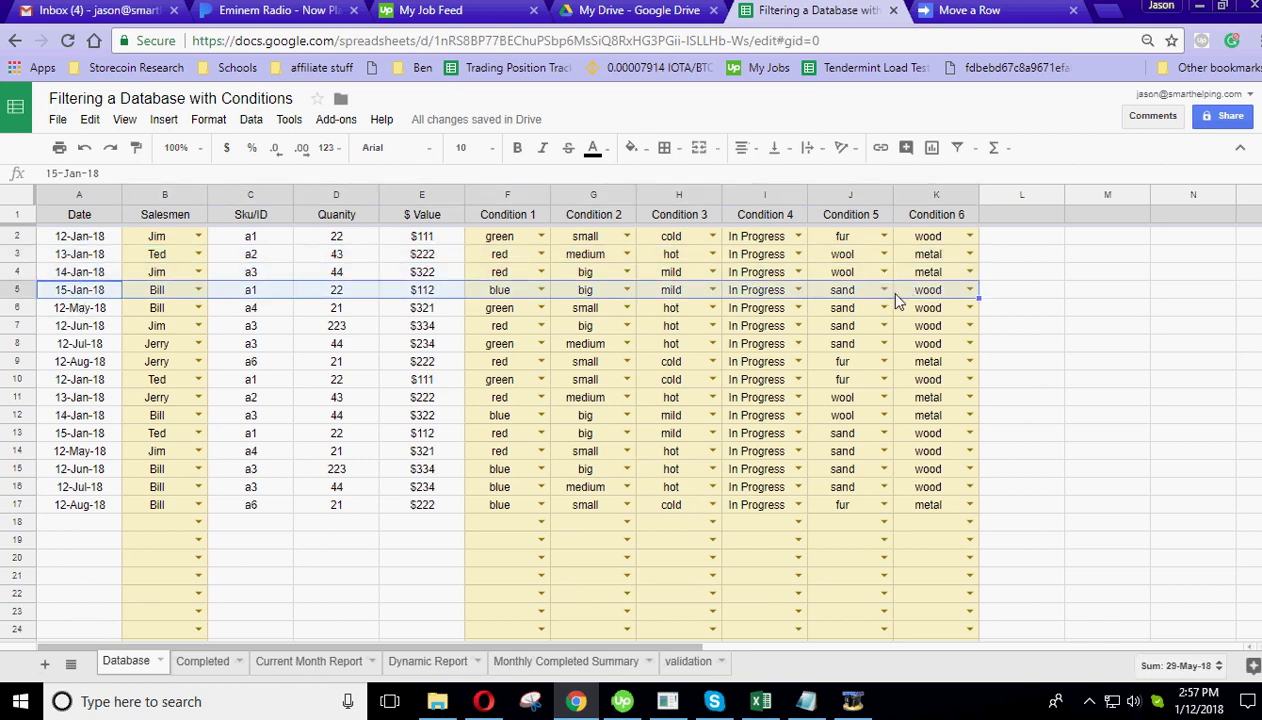
left_click(1080, 310)
left_click(1040, 312)
left_click(1070, 308)
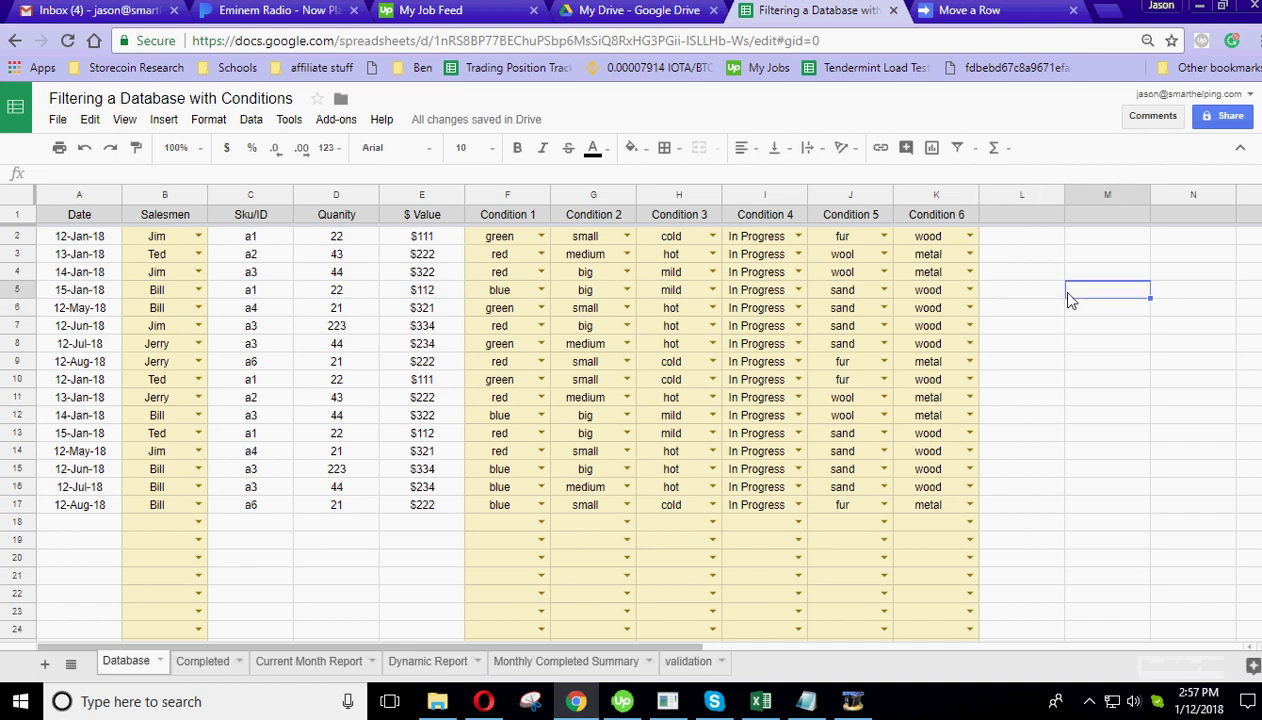
left_click(1052, 308)
left_click(1071, 307)
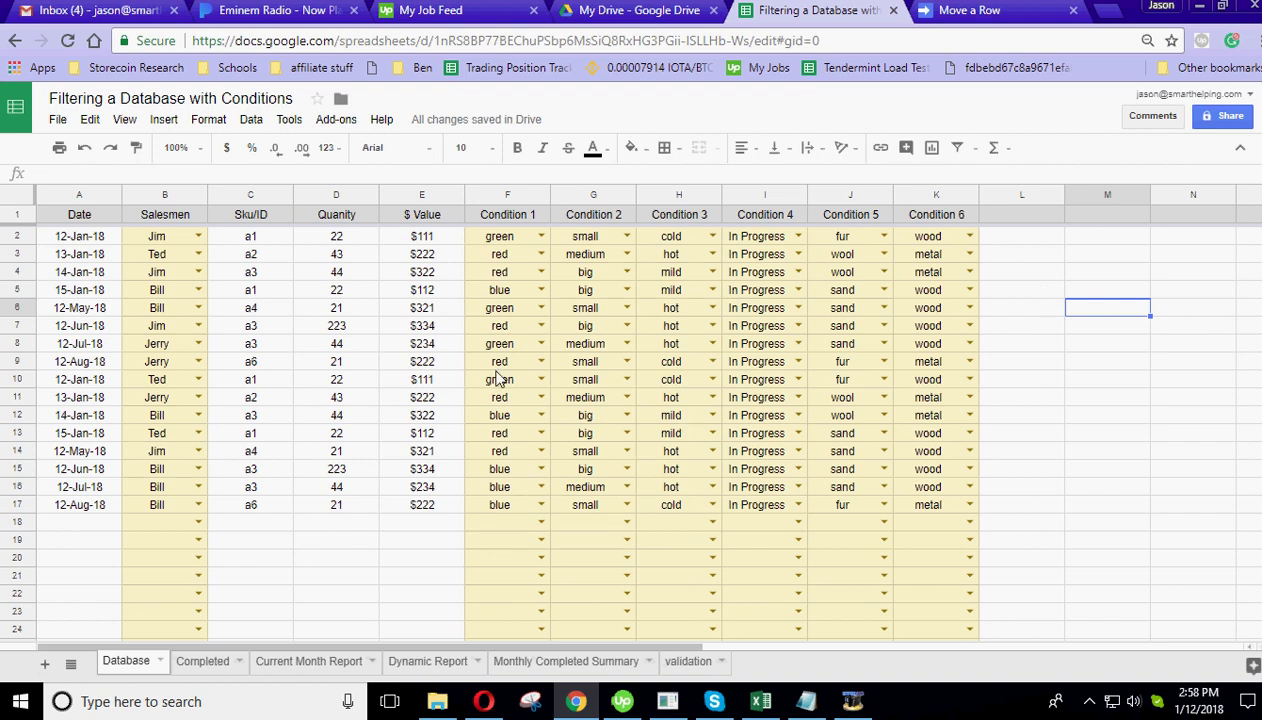
left_click(87, 215)
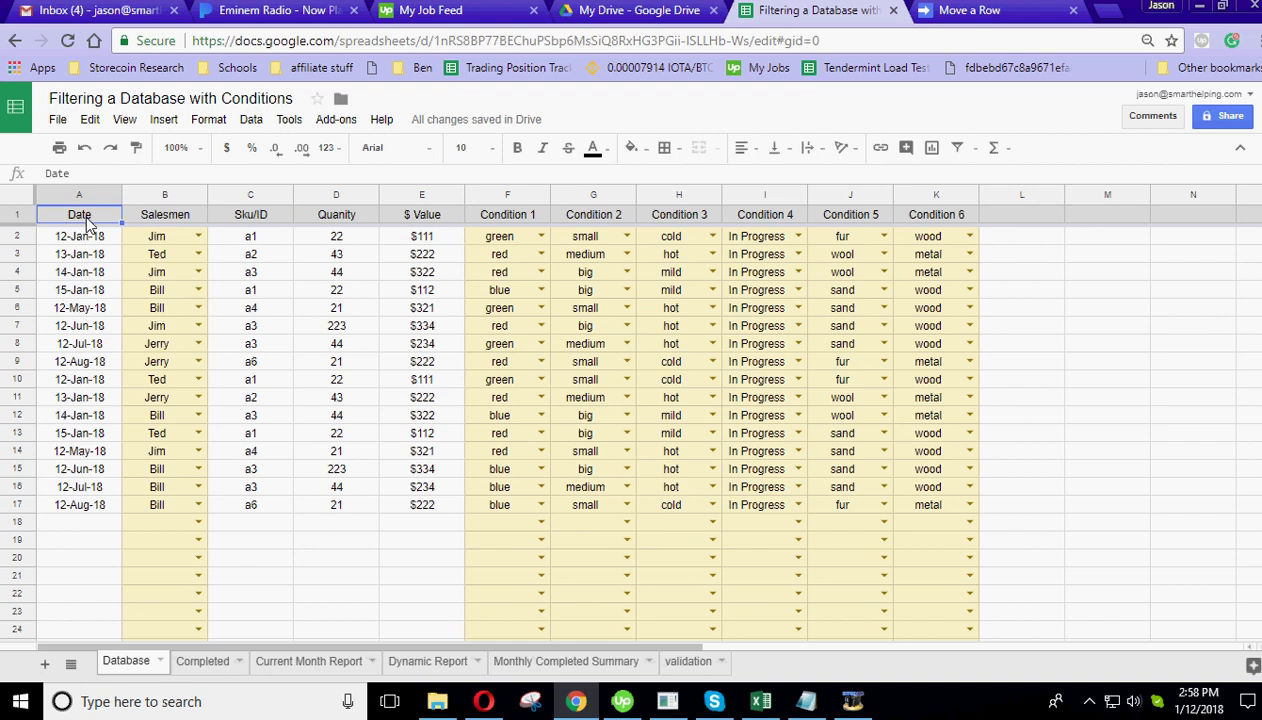
left_click(152, 222)
left_click(240, 218)
left_click(335, 218)
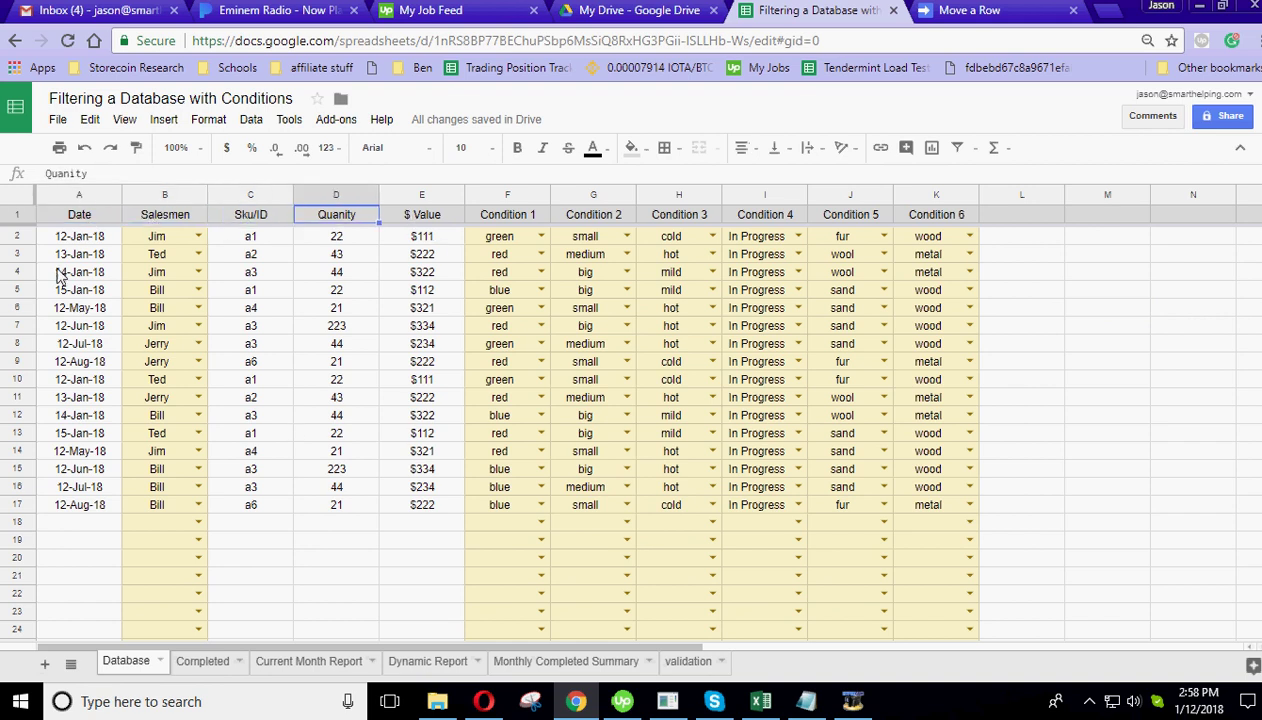
left_click_drag(64, 238, 926, 506)
left_click(1137, 402)
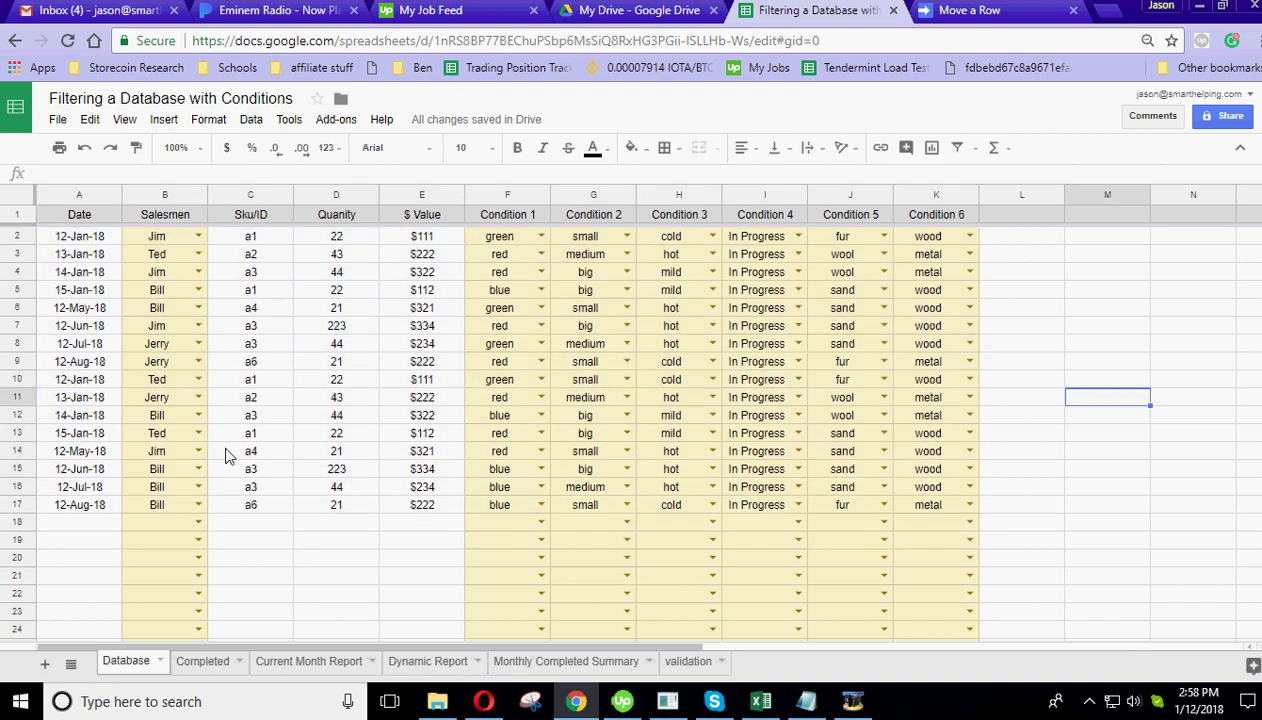
- Review the Current Month Report's Bill/blue results and start date, comparing with Database and validation
left_click(305, 672)
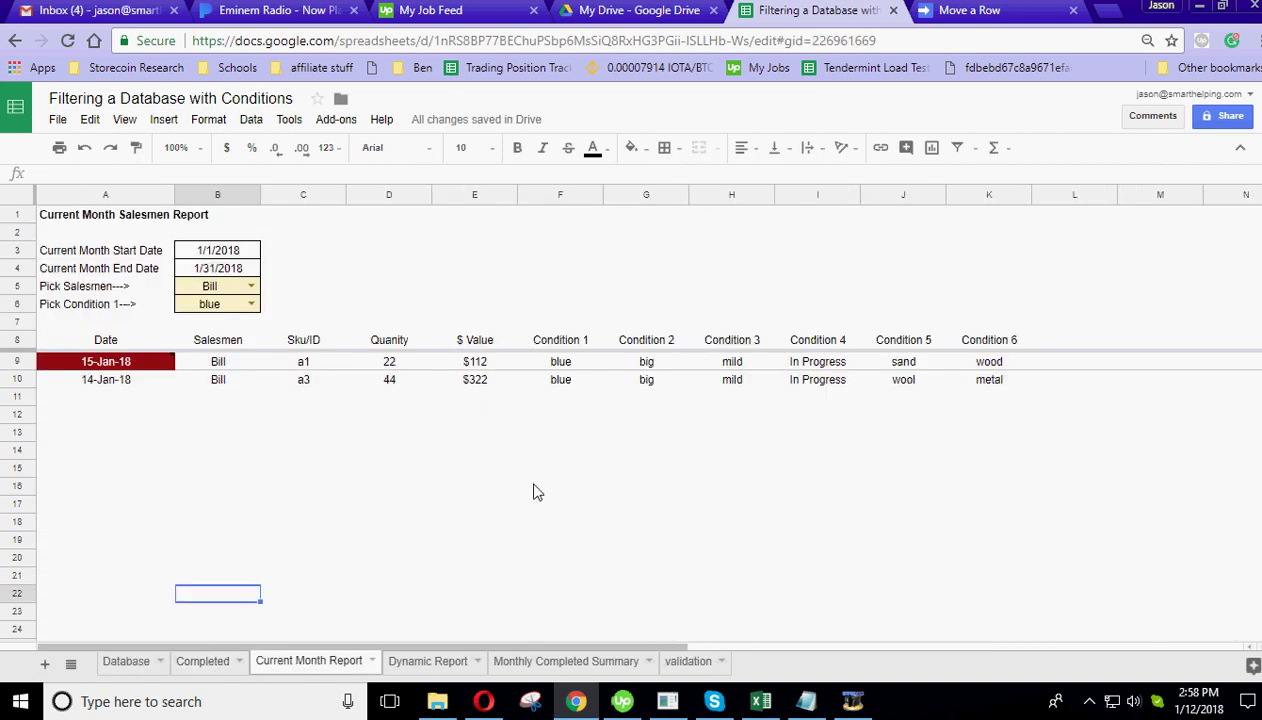
left_click(490, 267)
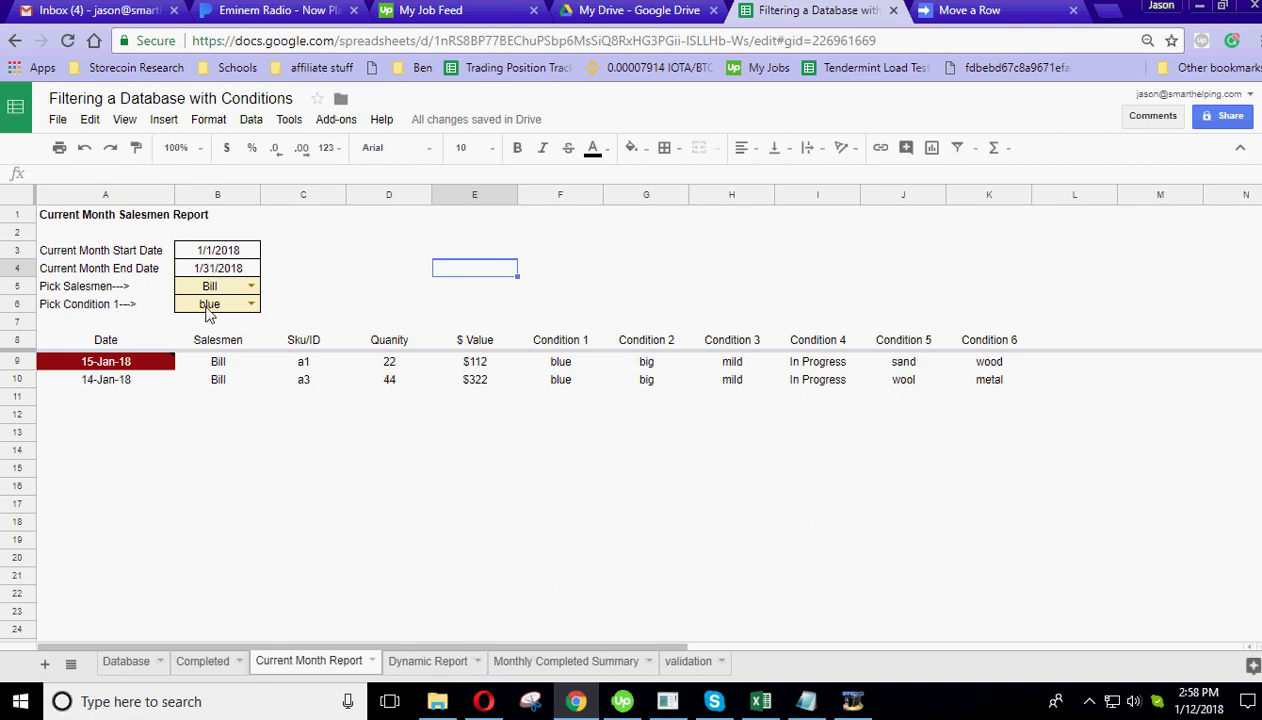
left_click(128, 664)
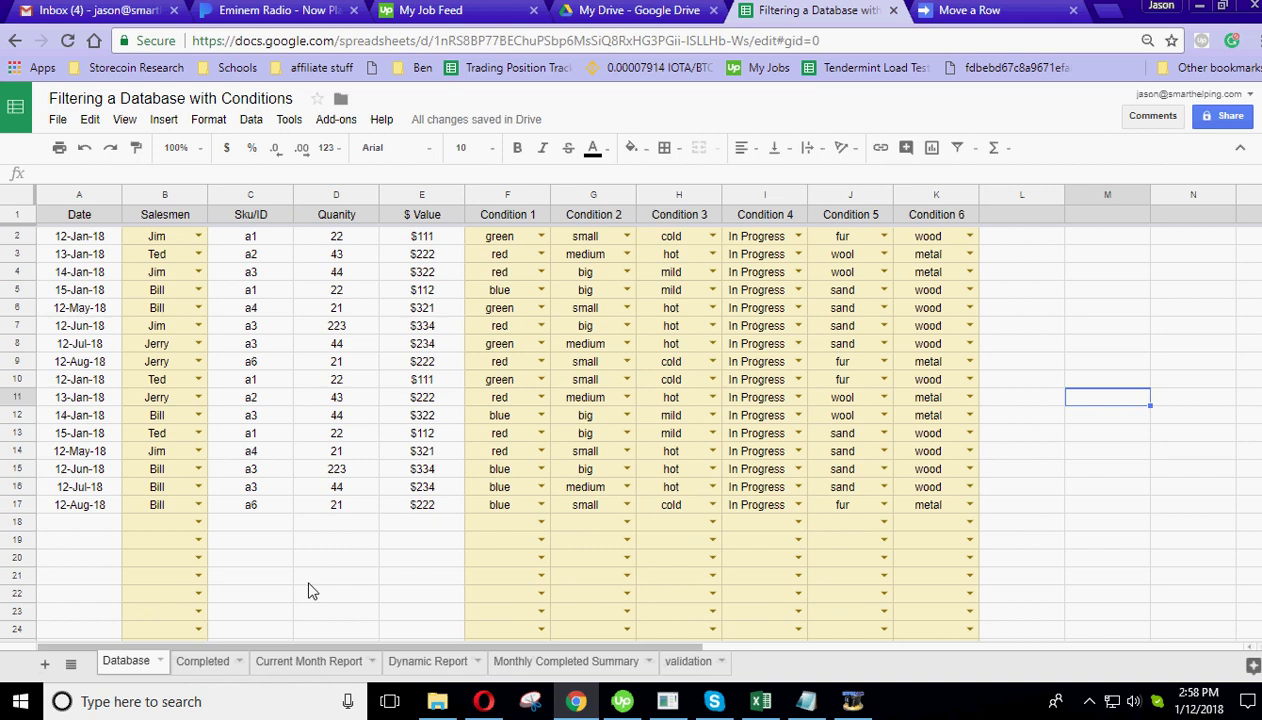
left_click(297, 665)
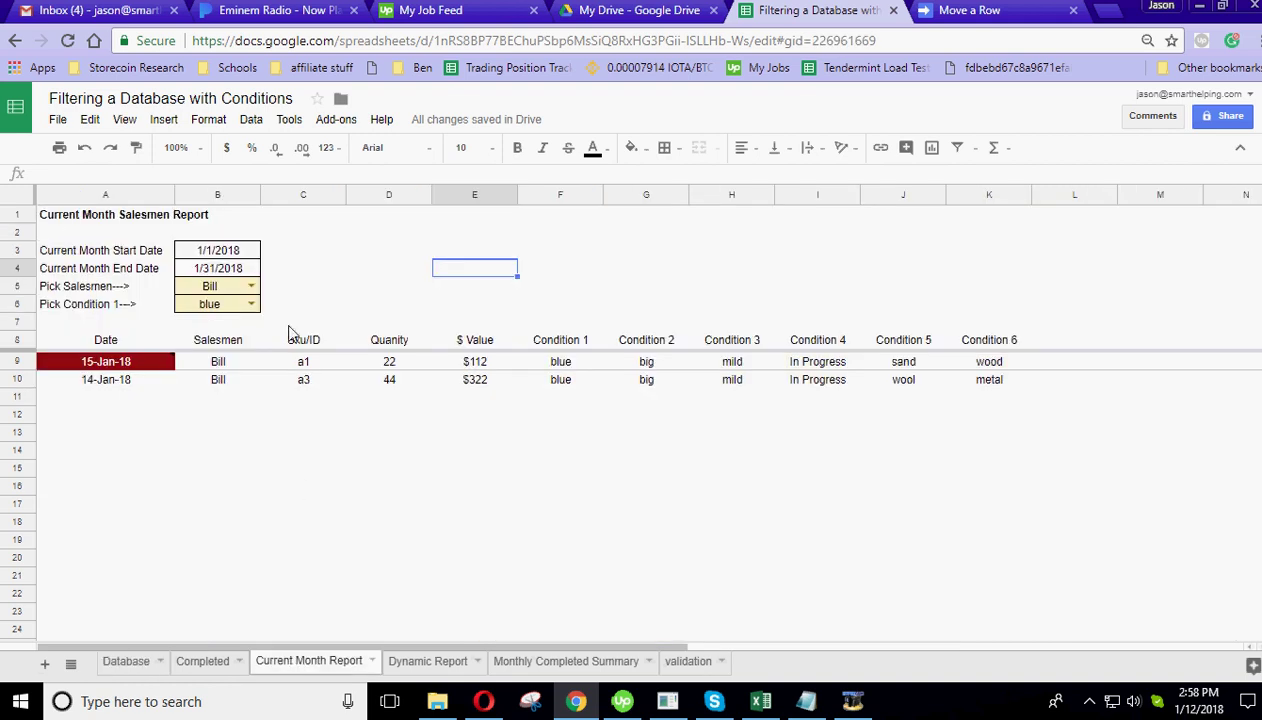
left_click(315, 252)
left_click(381, 253)
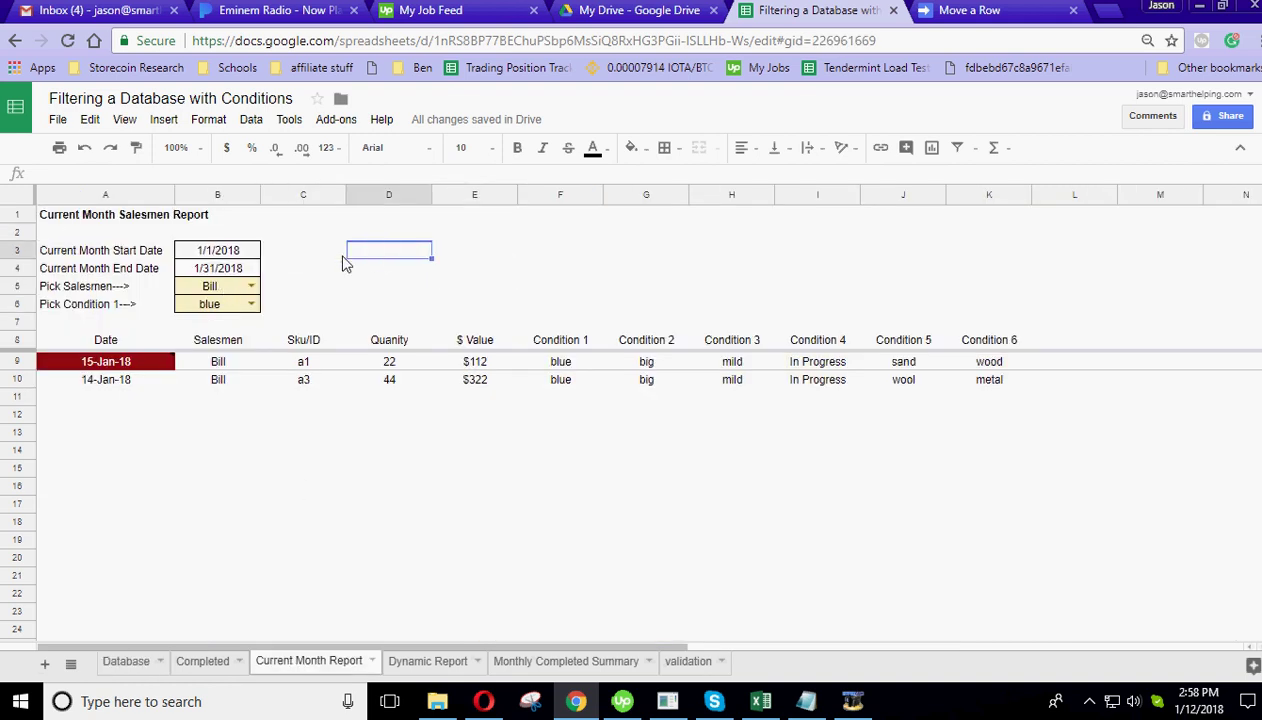
left_click(302, 254)
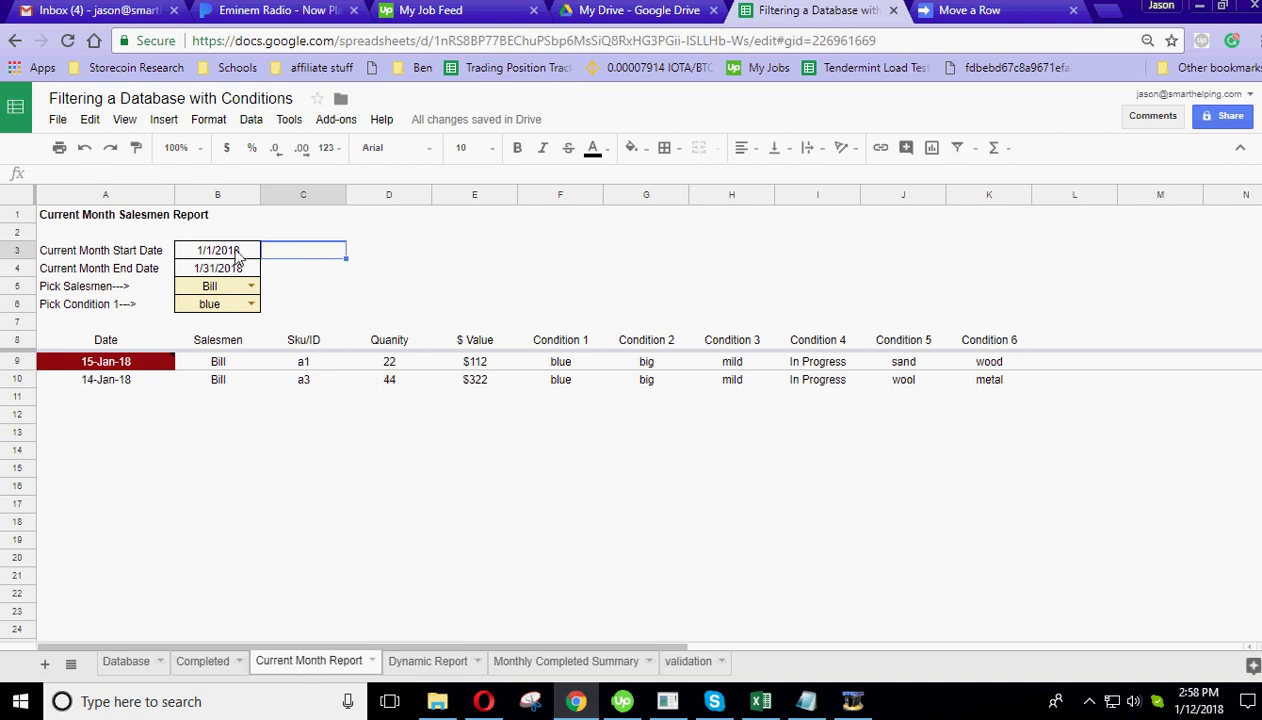
left_click(688, 661)
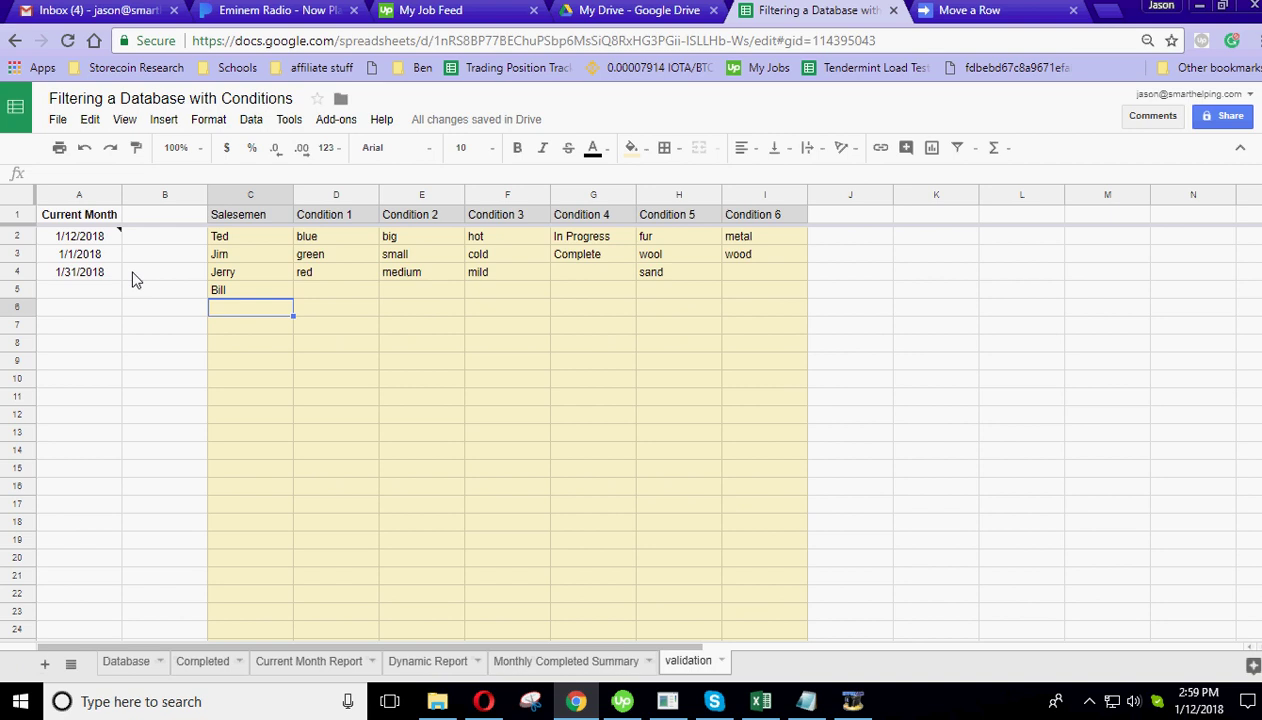
left_click(313, 670)
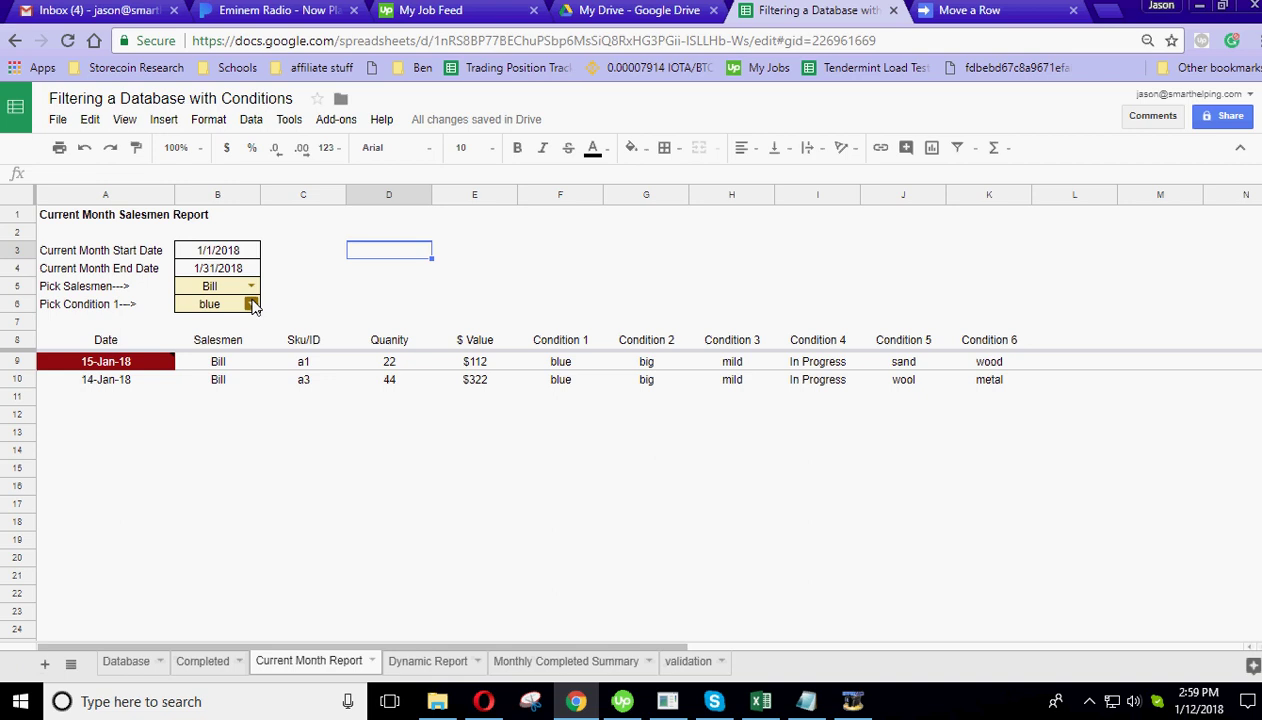
left_click(330, 306)
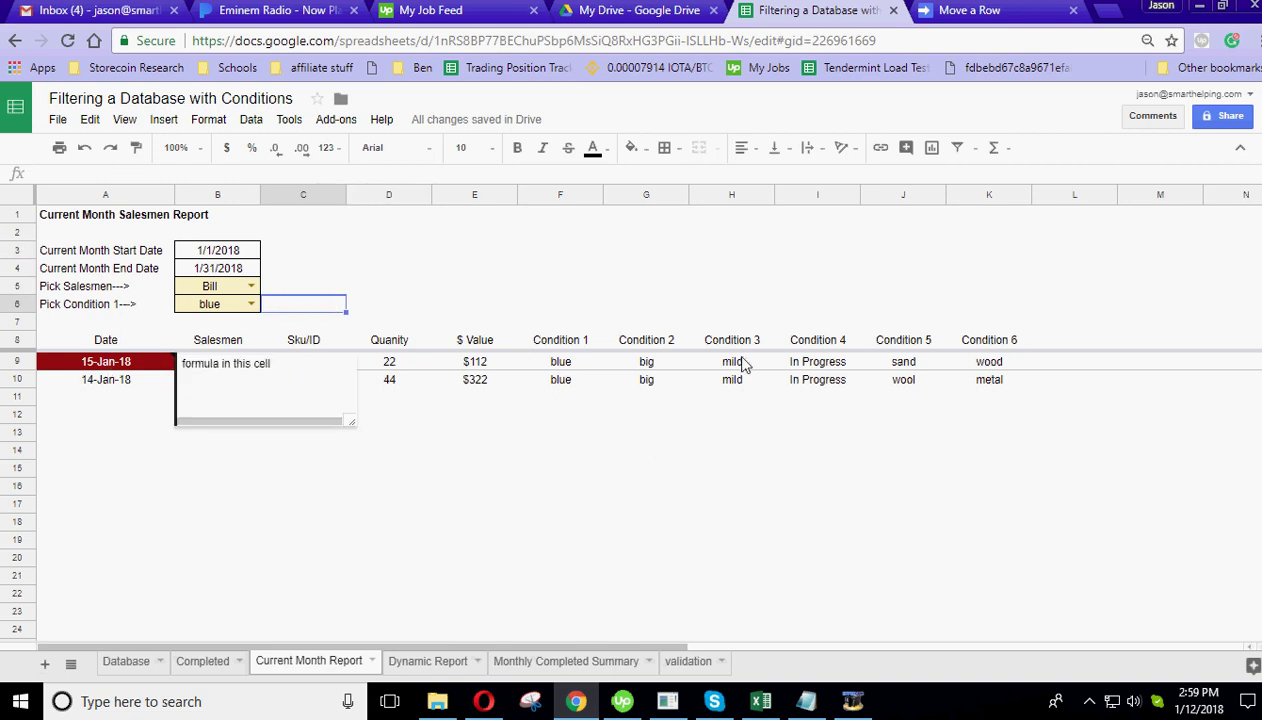
left_click(733, 253)
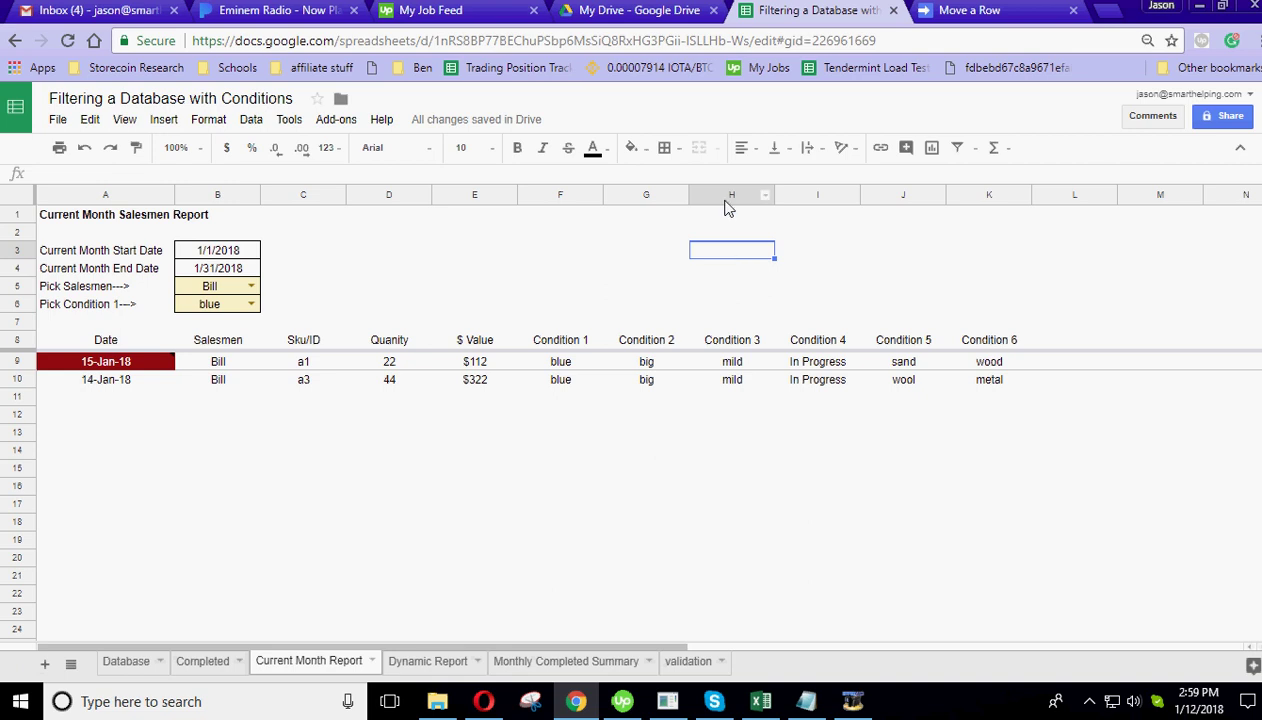
left_click(575, 342)
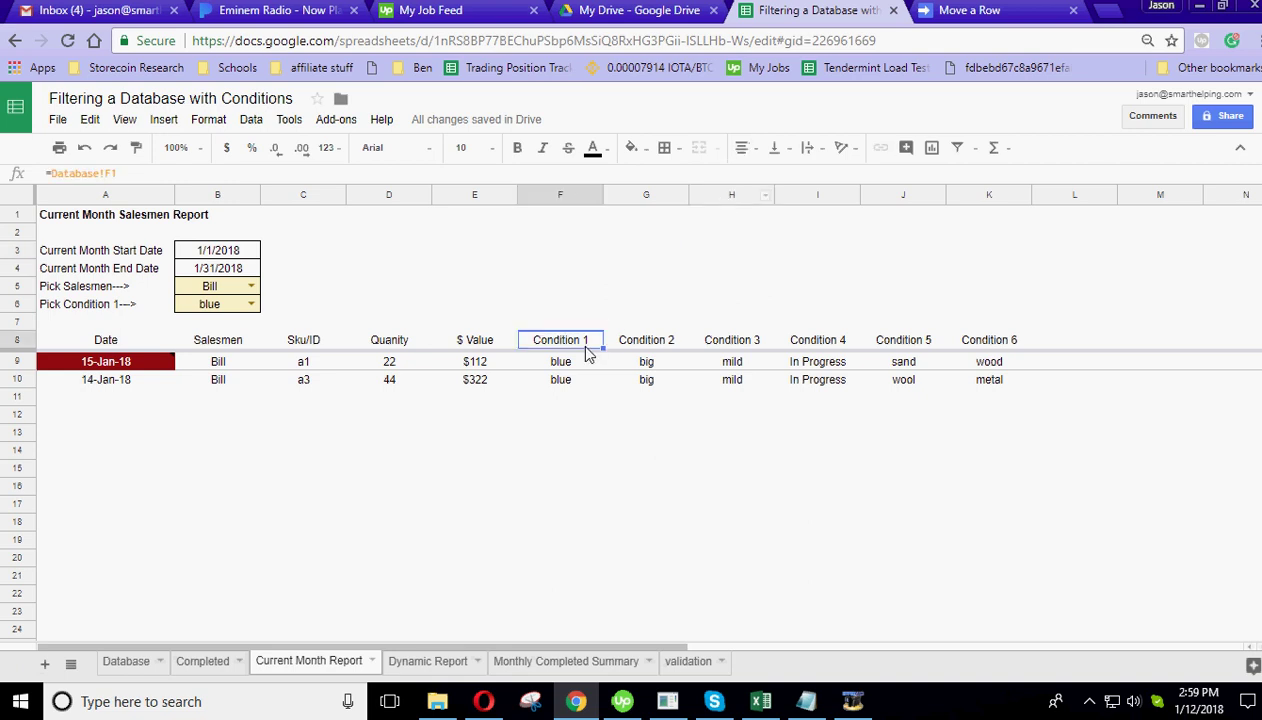
left_click(565, 364)
key("Left")
key("Left")
key("Left")
key("Down")
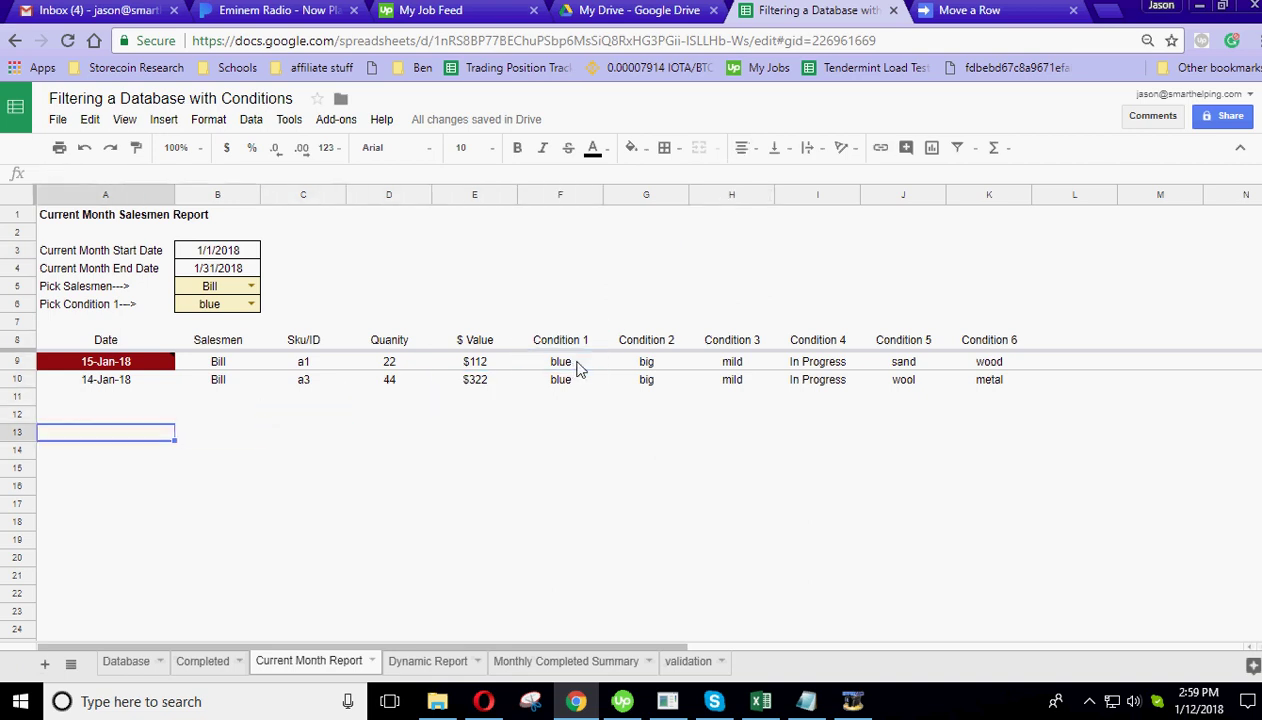
key("Down")
key("Up")
key("Up")
key("Up")
key("Up")
key("Right")
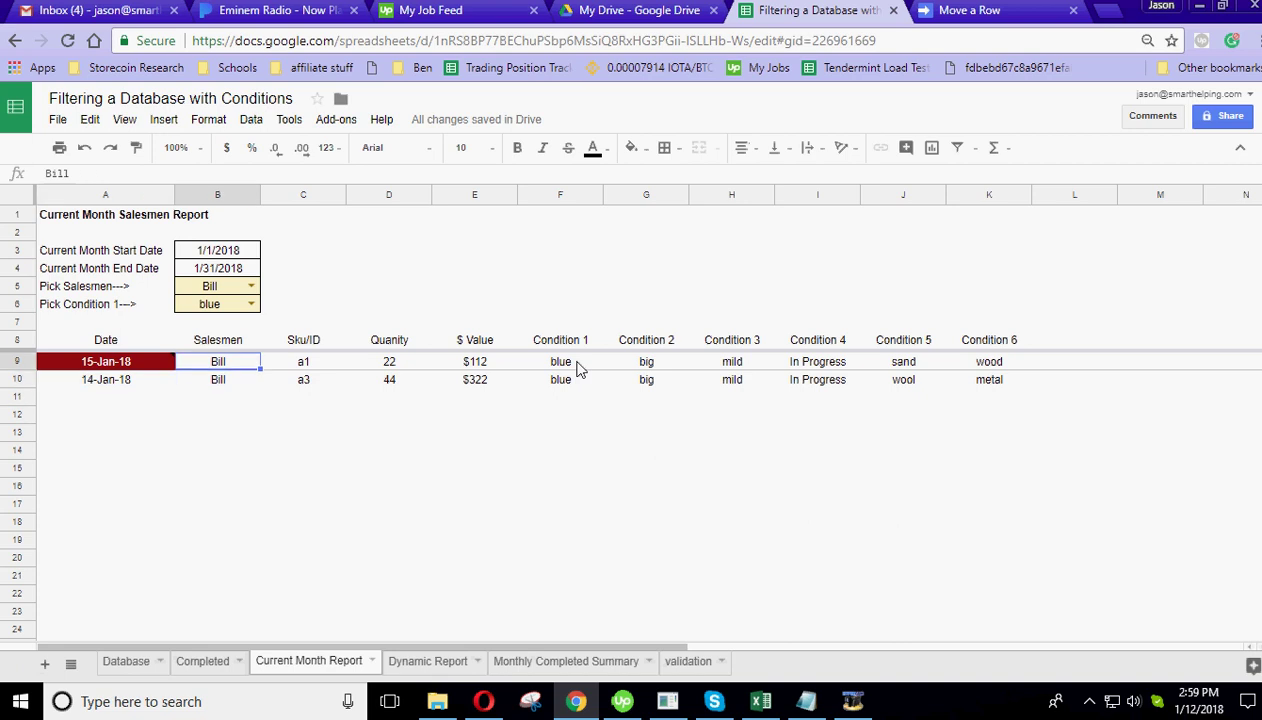
key("Left")
key("Right")
key("Up")
key("Down")
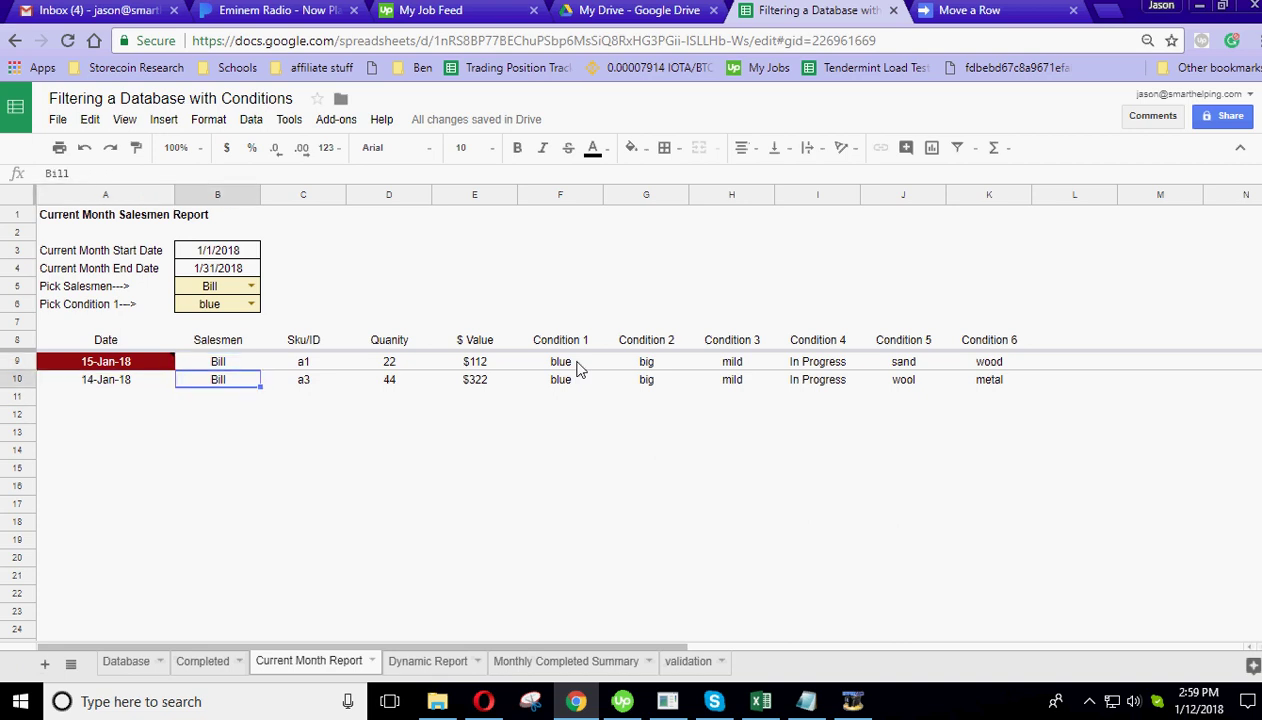
key("Left")
key("Down")
key("Right")
key("Right")
key("Up")
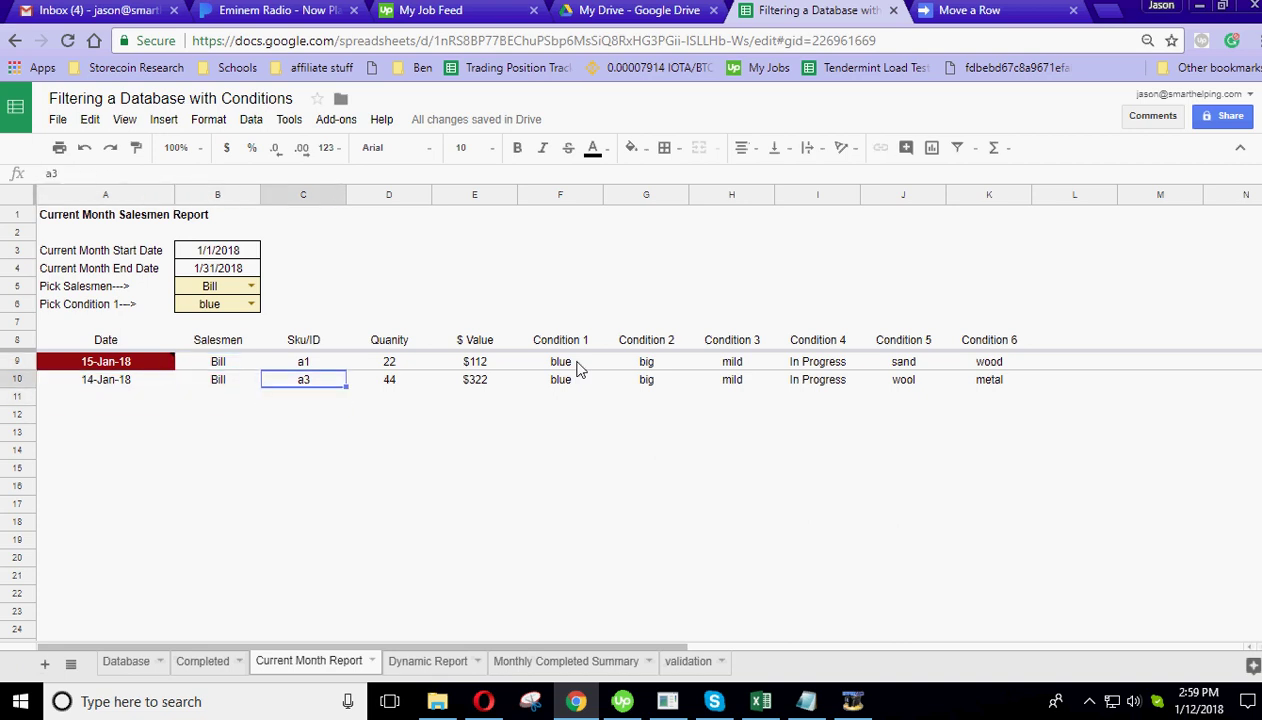
key("Up")
key("Left")
key("Down")
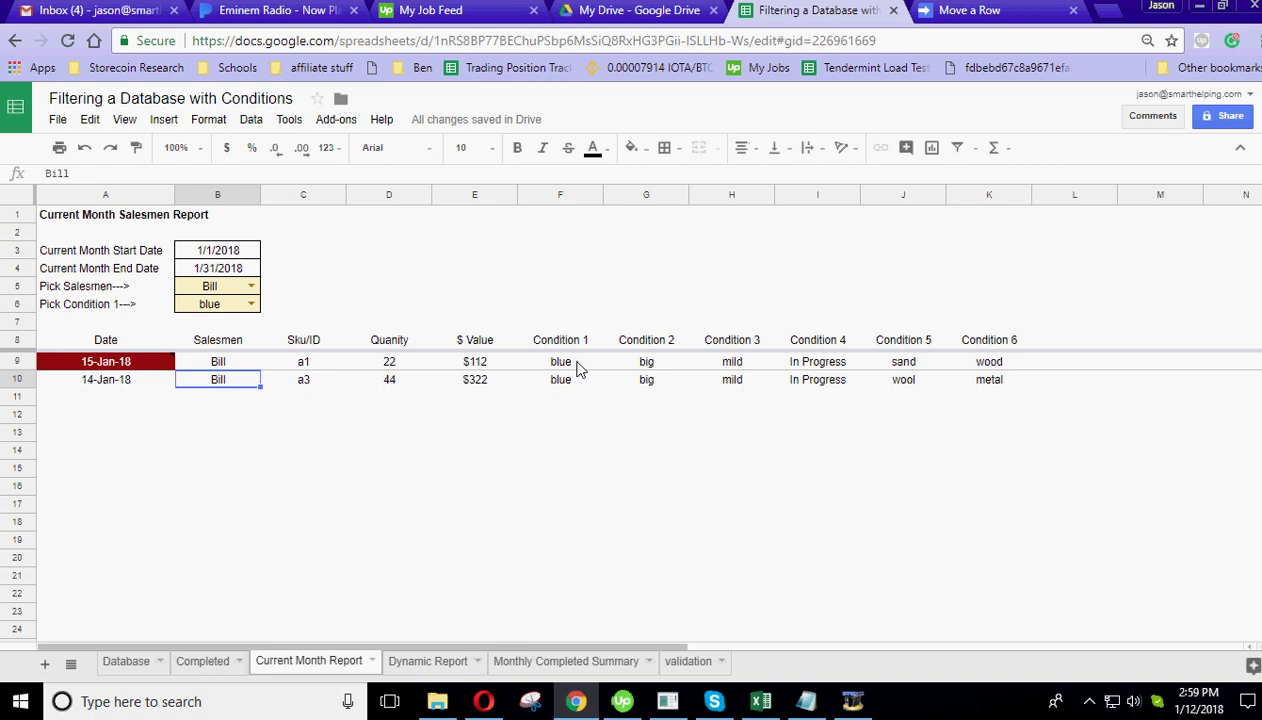
key("Left")
key("Down")
key("Up")
key("Right")
key("Up")
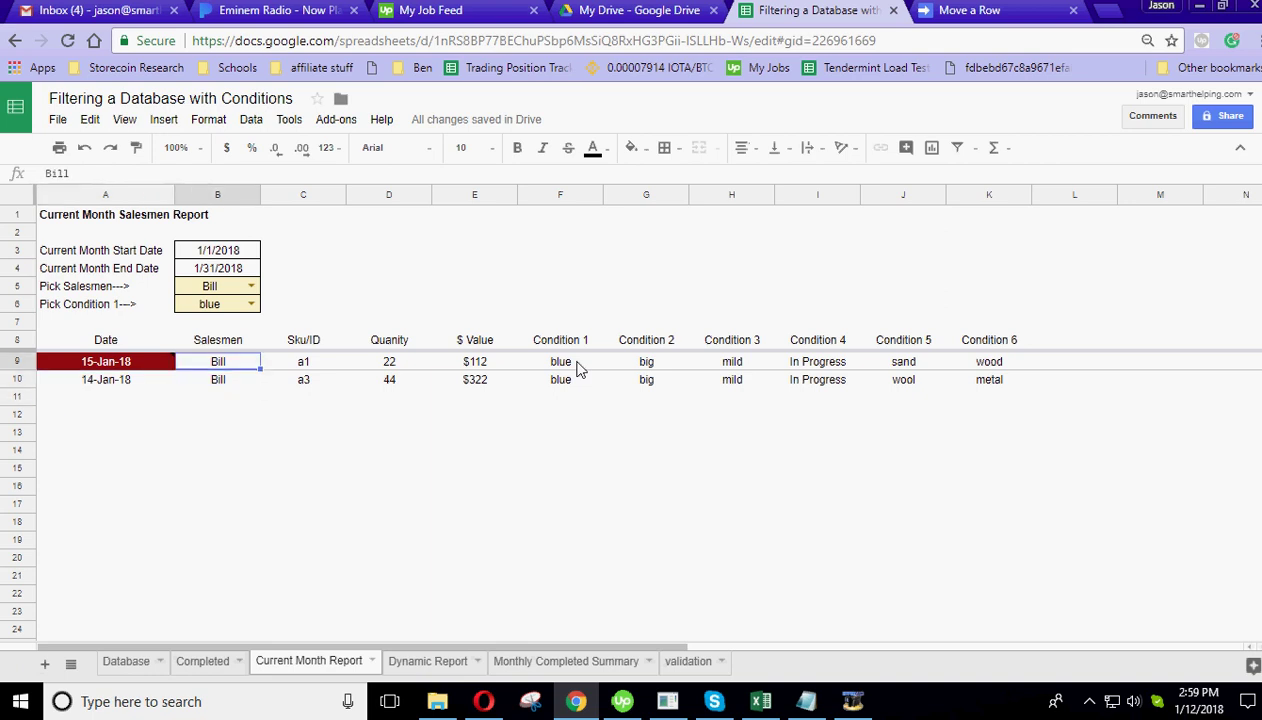
key("Down")
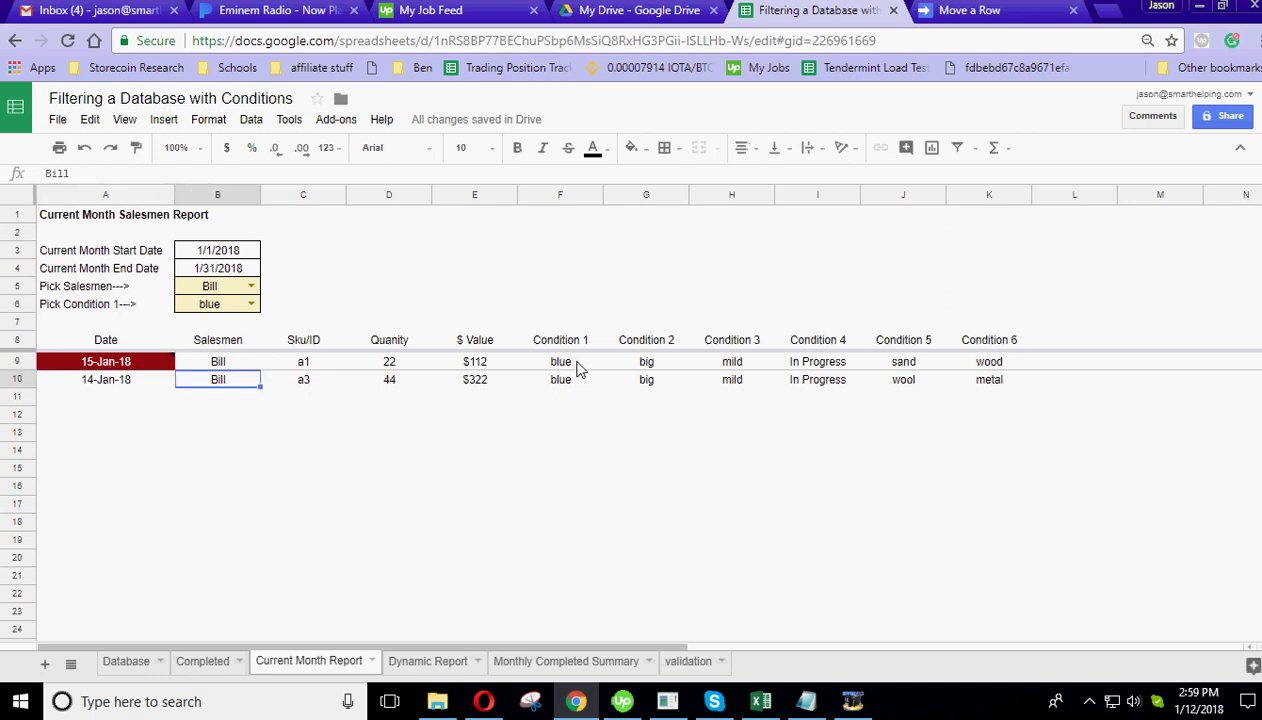
key("Left")
key("Right")
key("Up")
key("Right")
key("Right")
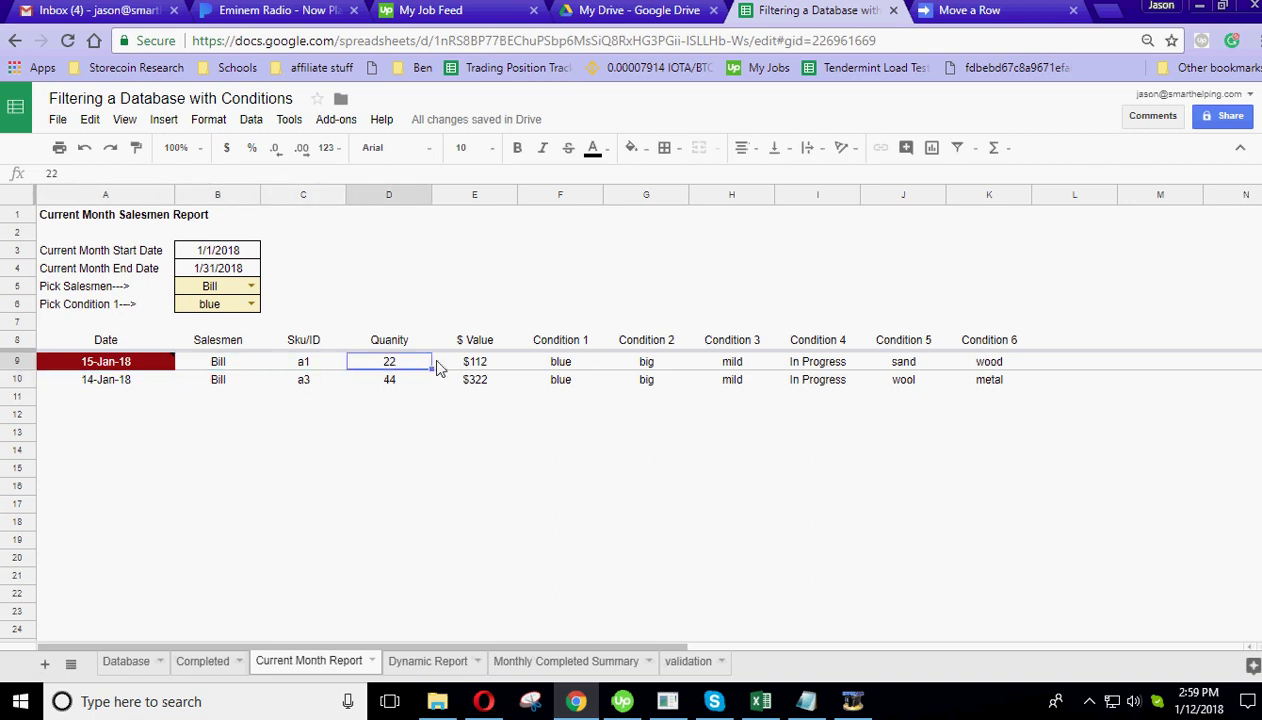
- Set the report's Condition 1 in B6 to green, then to red
left_click(251, 306)
left_click(222, 345)
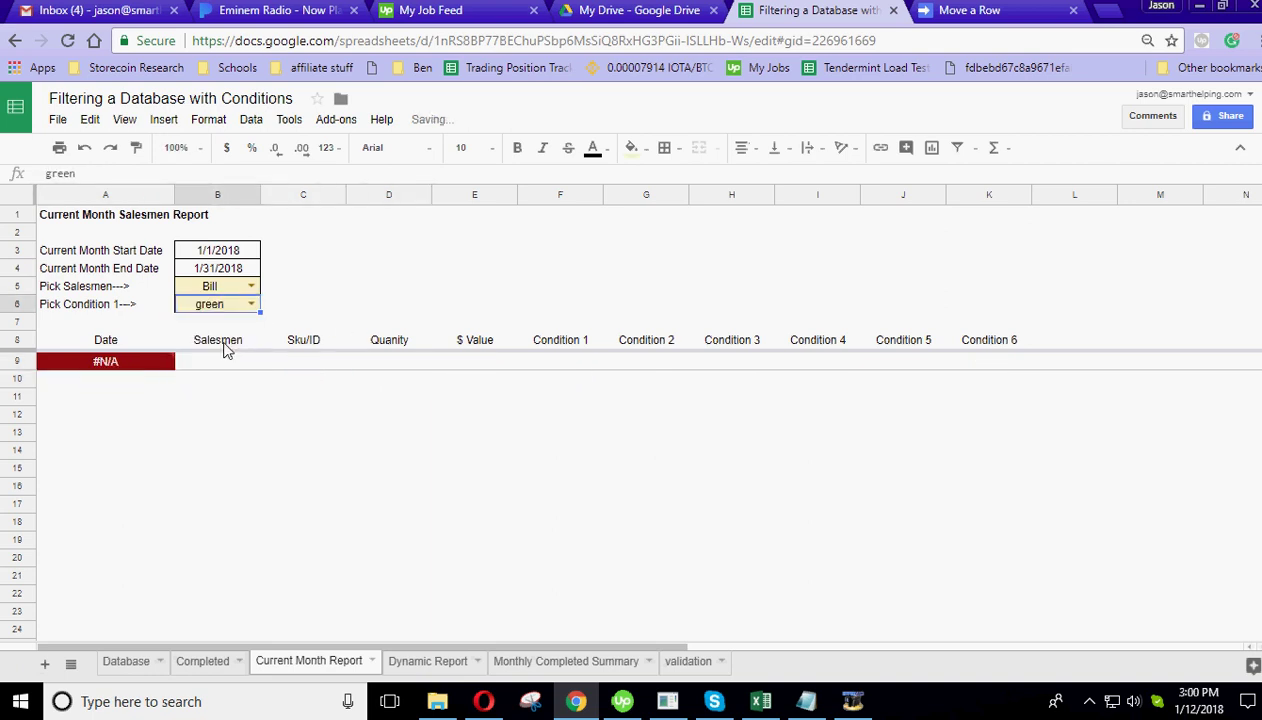
left_click(251, 306)
left_click(214, 364)
- Change the salesman in B5 from Ted to Jim and finally to Jerry
left_click(251, 287)
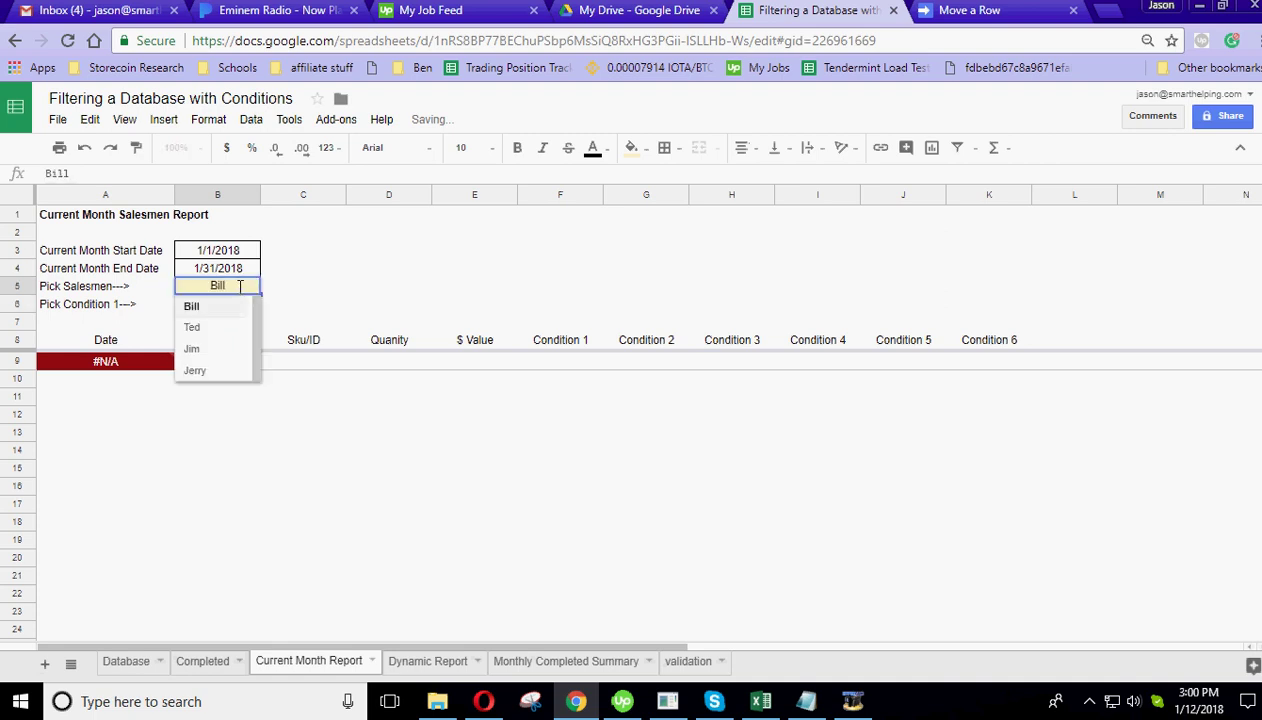
left_click(192, 327)
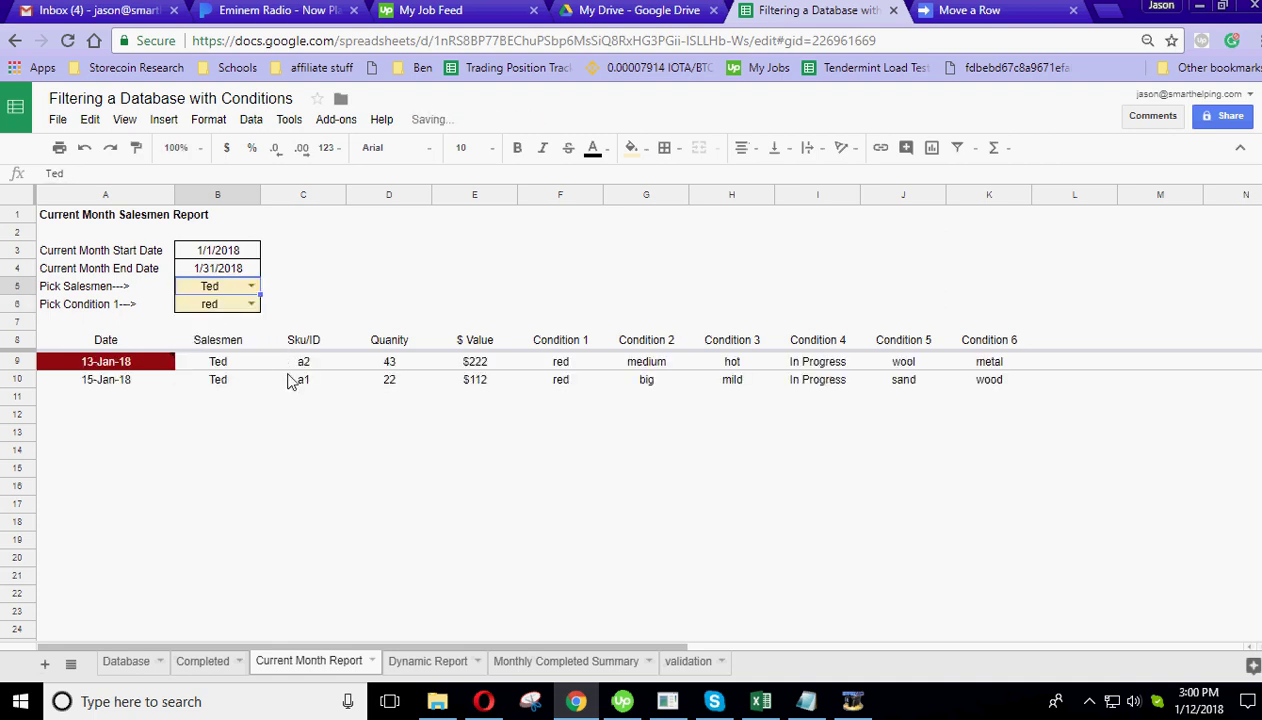
left_click(252, 287)
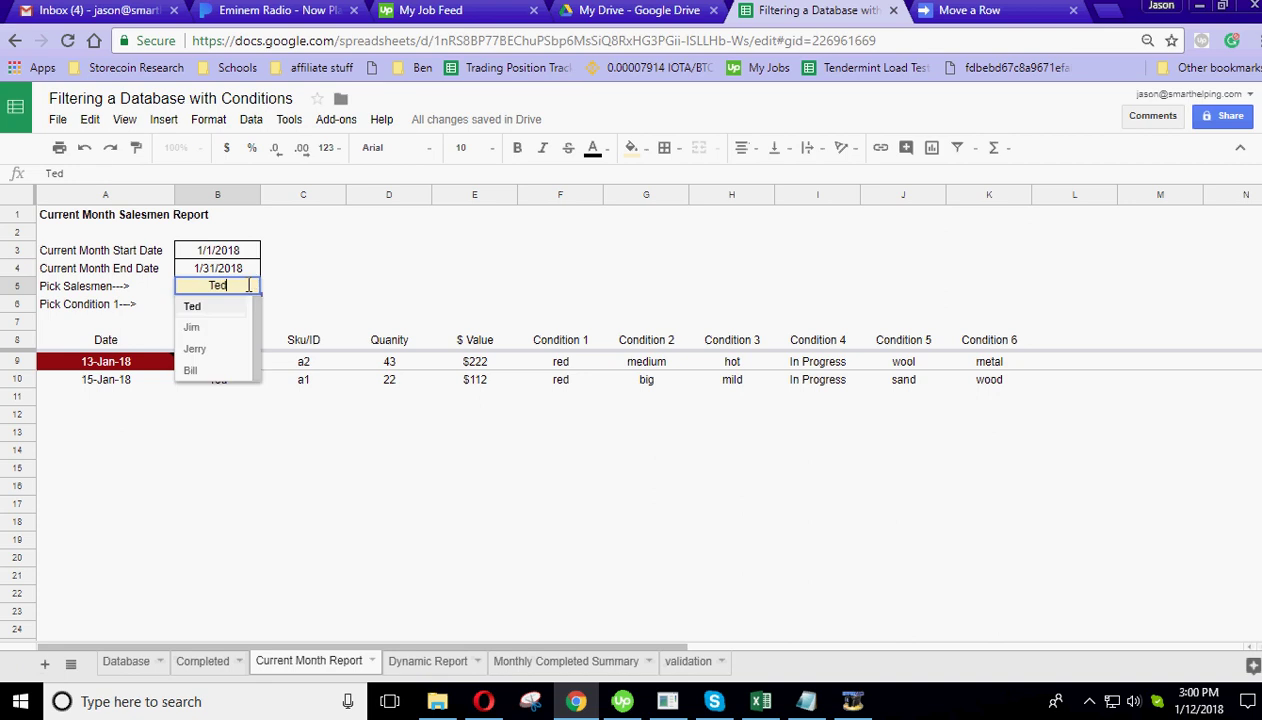
left_click(214, 328)
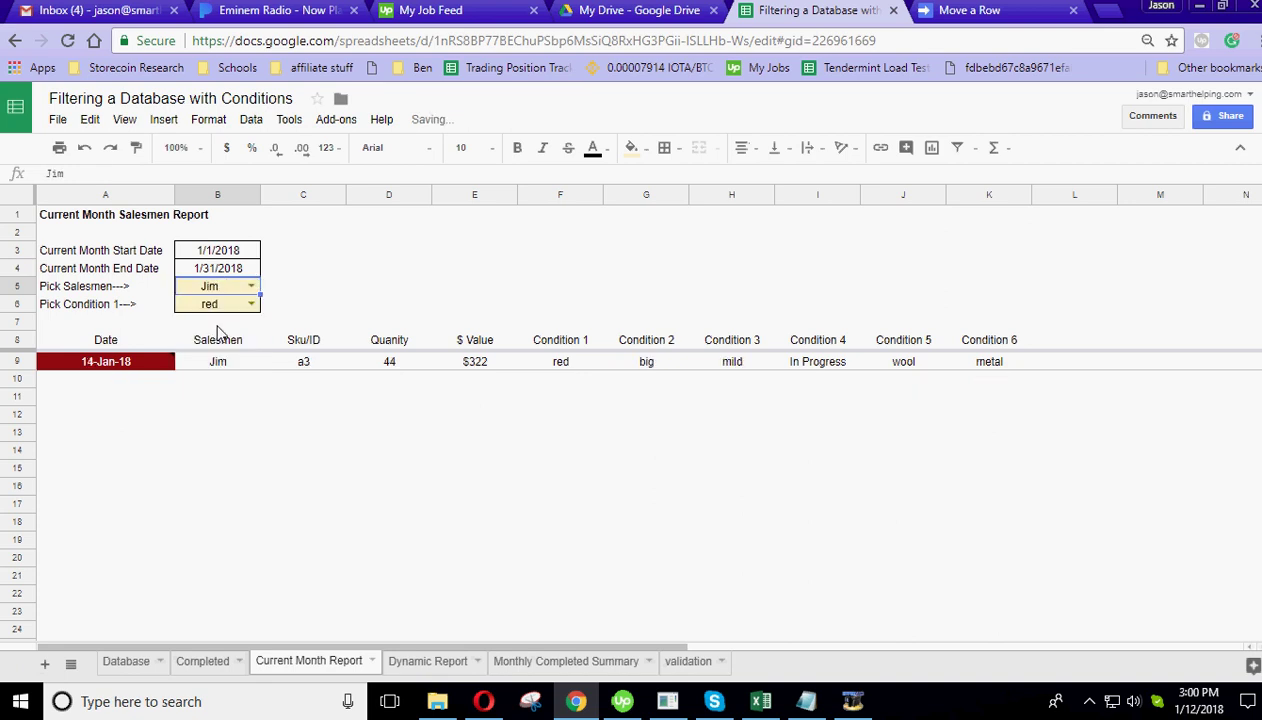
left_click(251, 288)
left_click(214, 349)
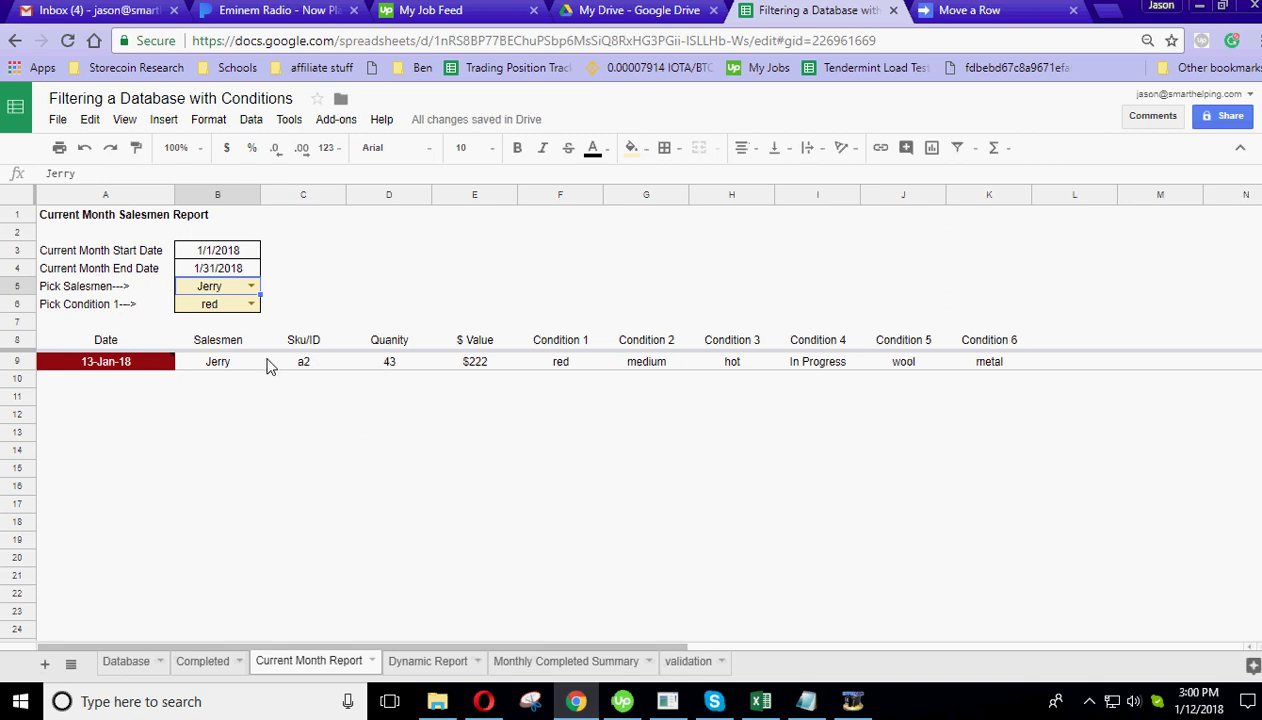
- Select empty cells below the report, including A10 to A19 and E17
left_click(104, 396)
left_click(101, 380)
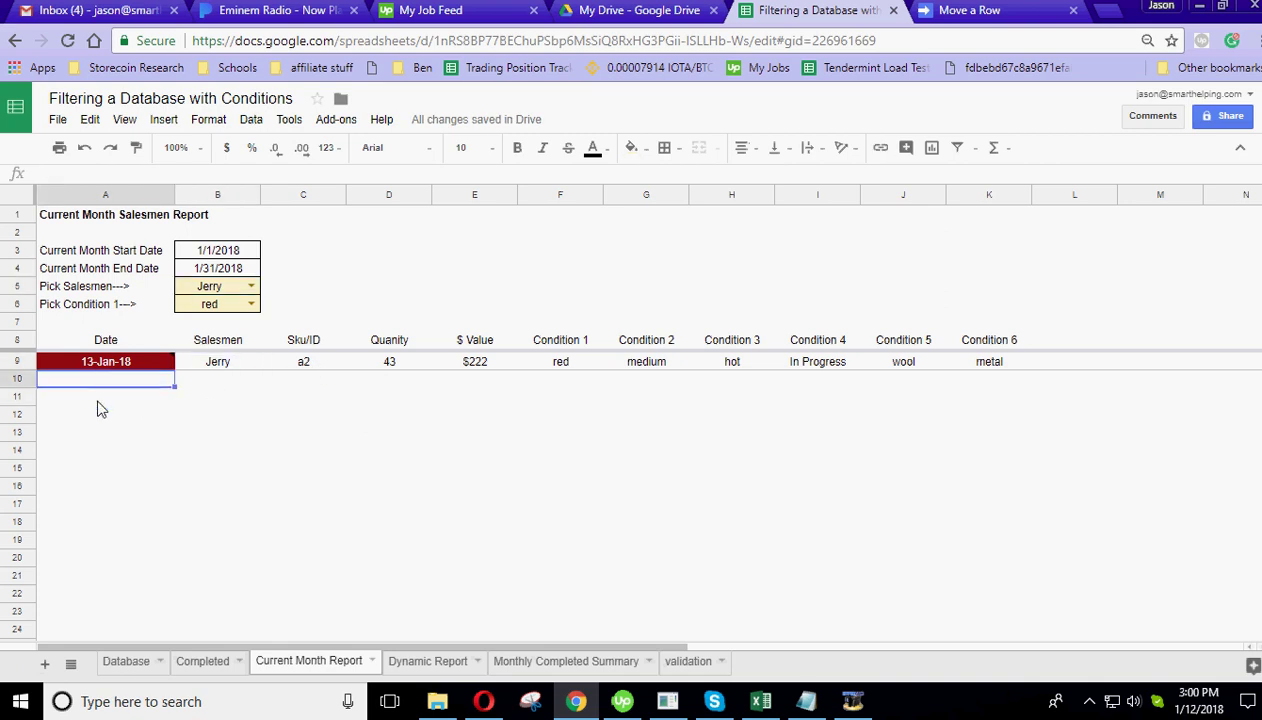
left_click(98, 412)
left_click_drag(96, 376, 85, 537)
left_click(474, 504)
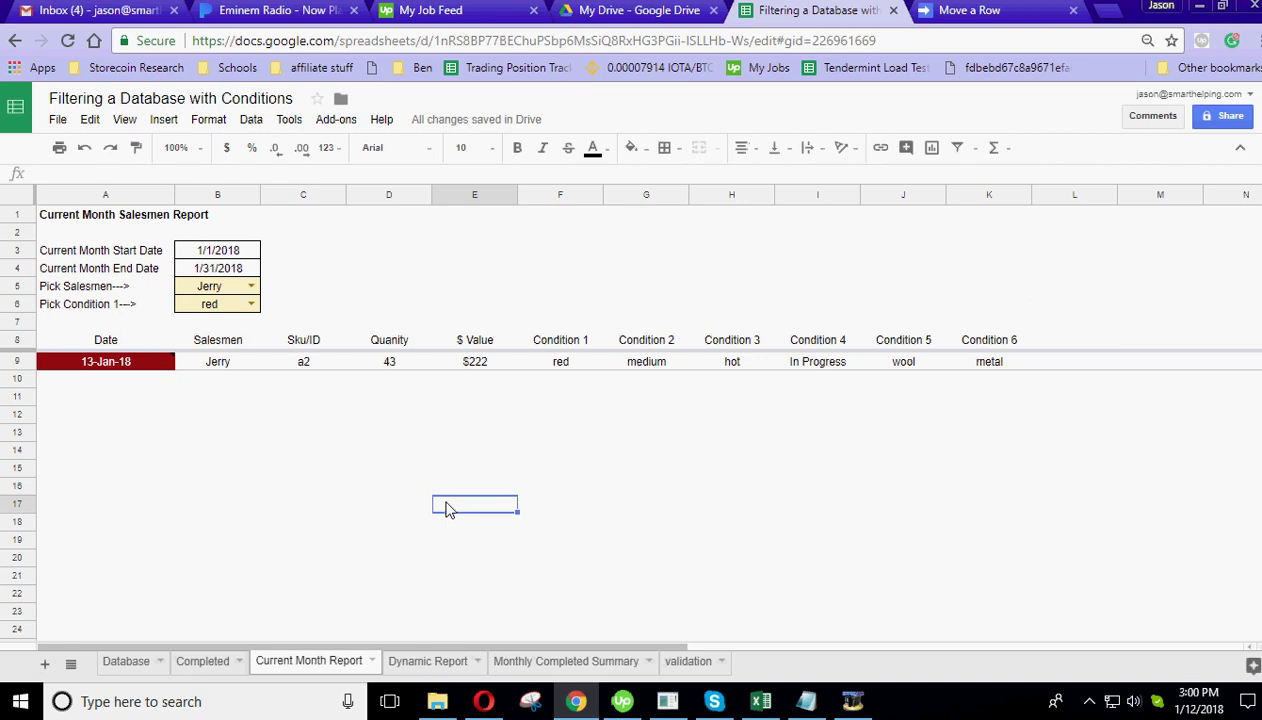
left_click(146, 380)
left_click(362, 398)
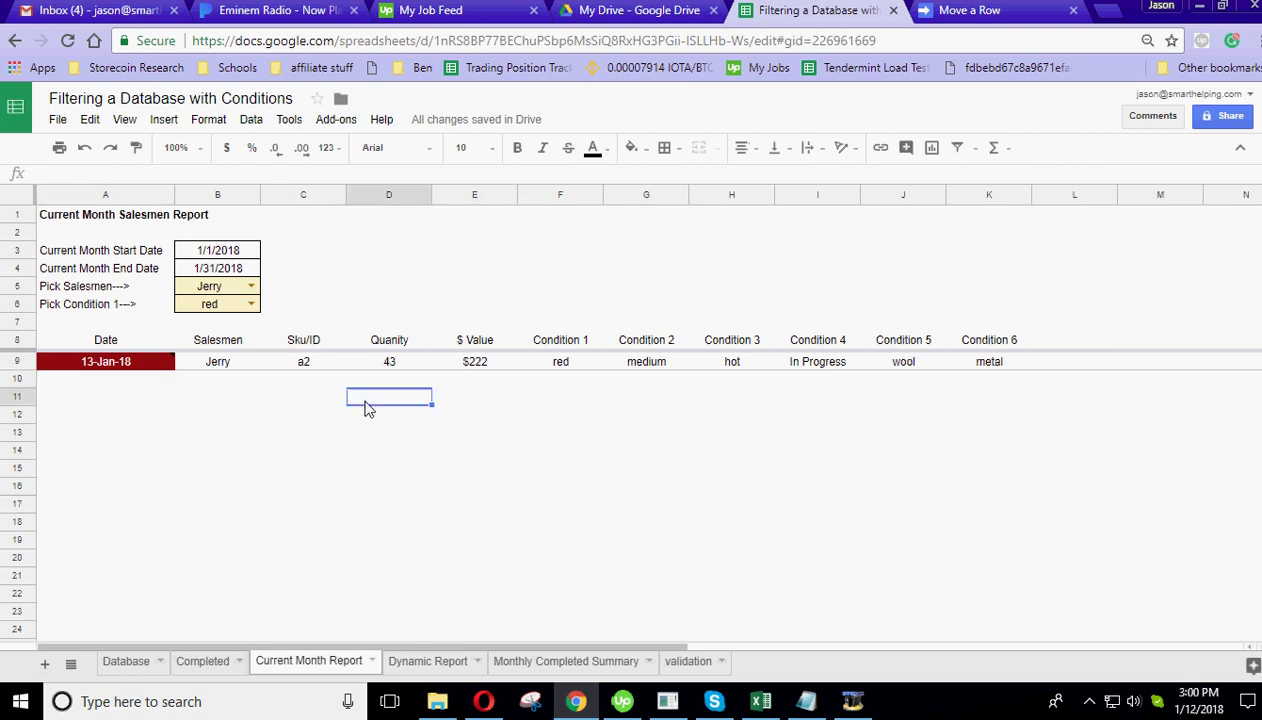
left_click(686, 398)
left_click(912, 397)
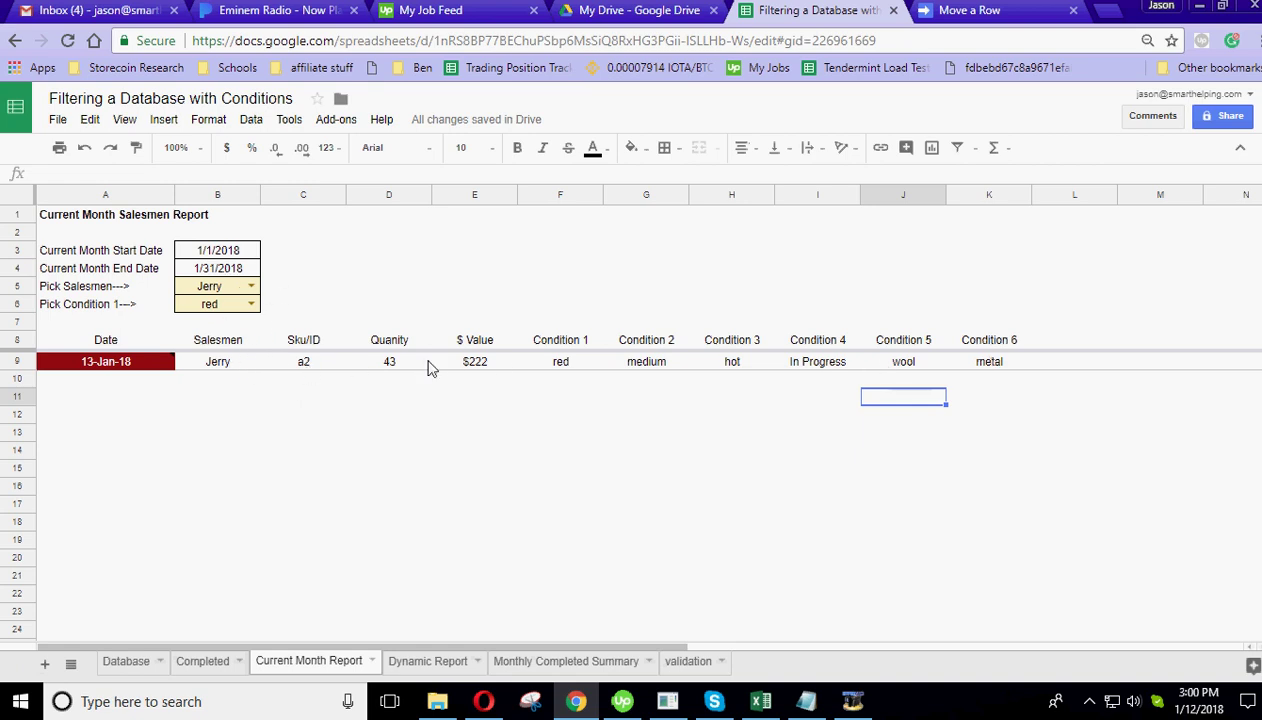
- Check Jerry's result row values: Sku a2, medium, wool and In Progress status
left_click(229, 368)
left_click(487, 370)
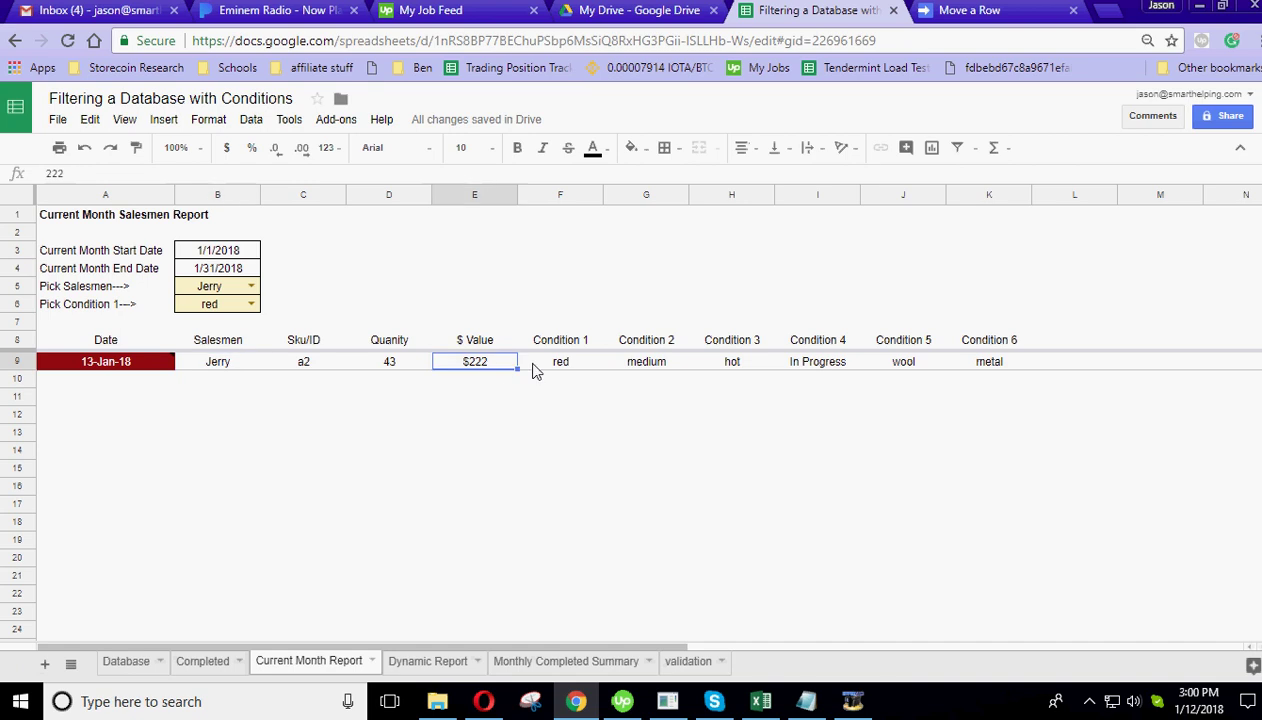
left_click(535, 366)
left_click(640, 362)
left_click(735, 362)
left_click(824, 362)
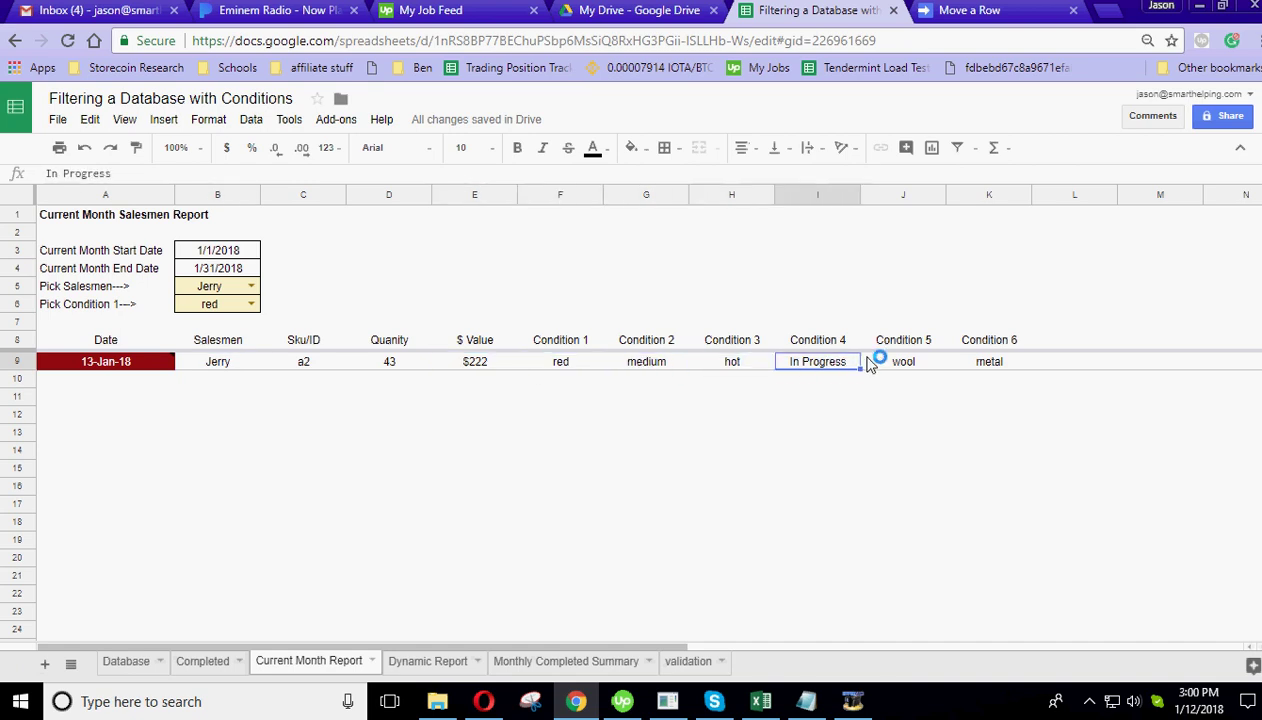
left_click(990, 365)
left_click(903, 365)
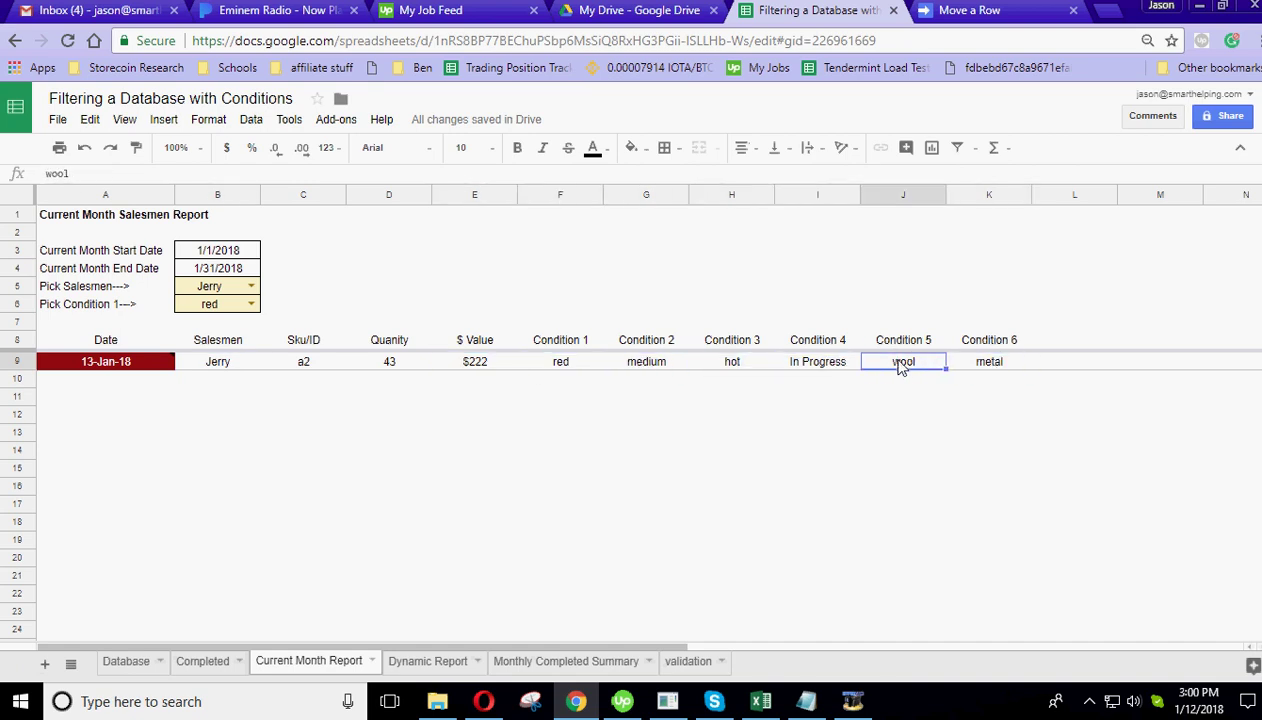
left_click(830, 366)
left_click(722, 364)
left_click(640, 364)
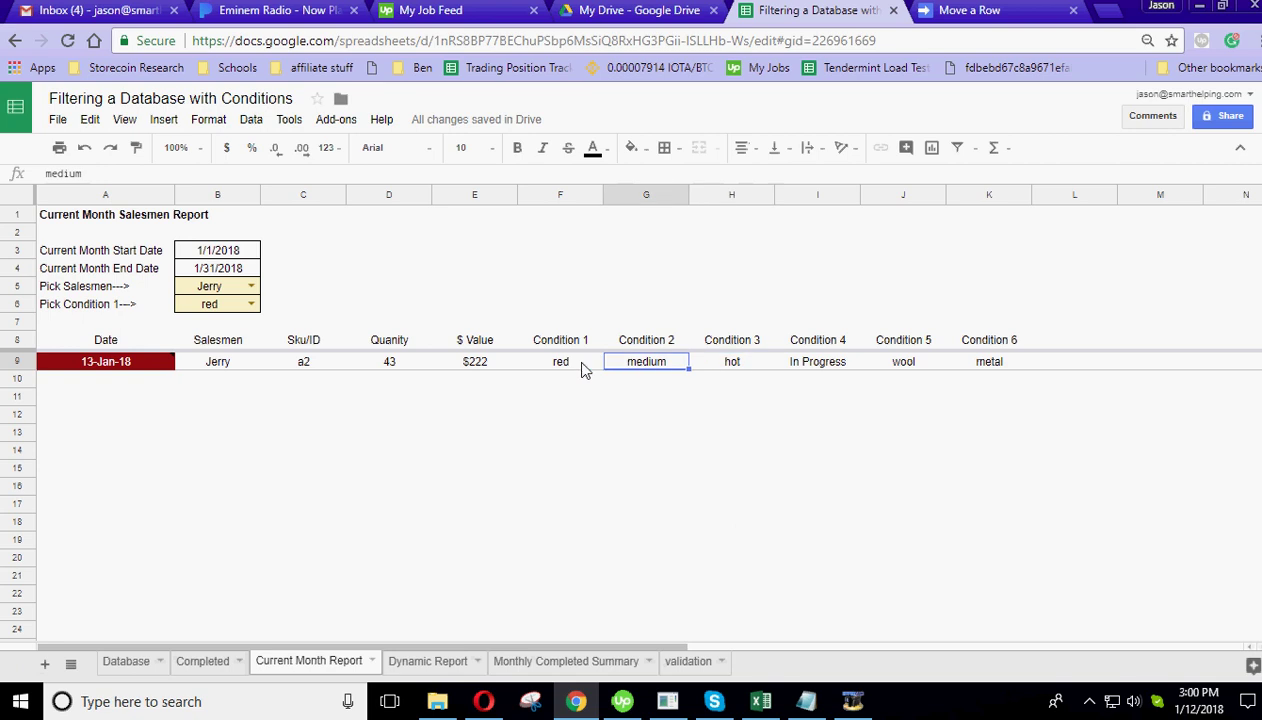
left_click(578, 366)
left_click(468, 366)
left_click(405, 366)
left_click(298, 370)
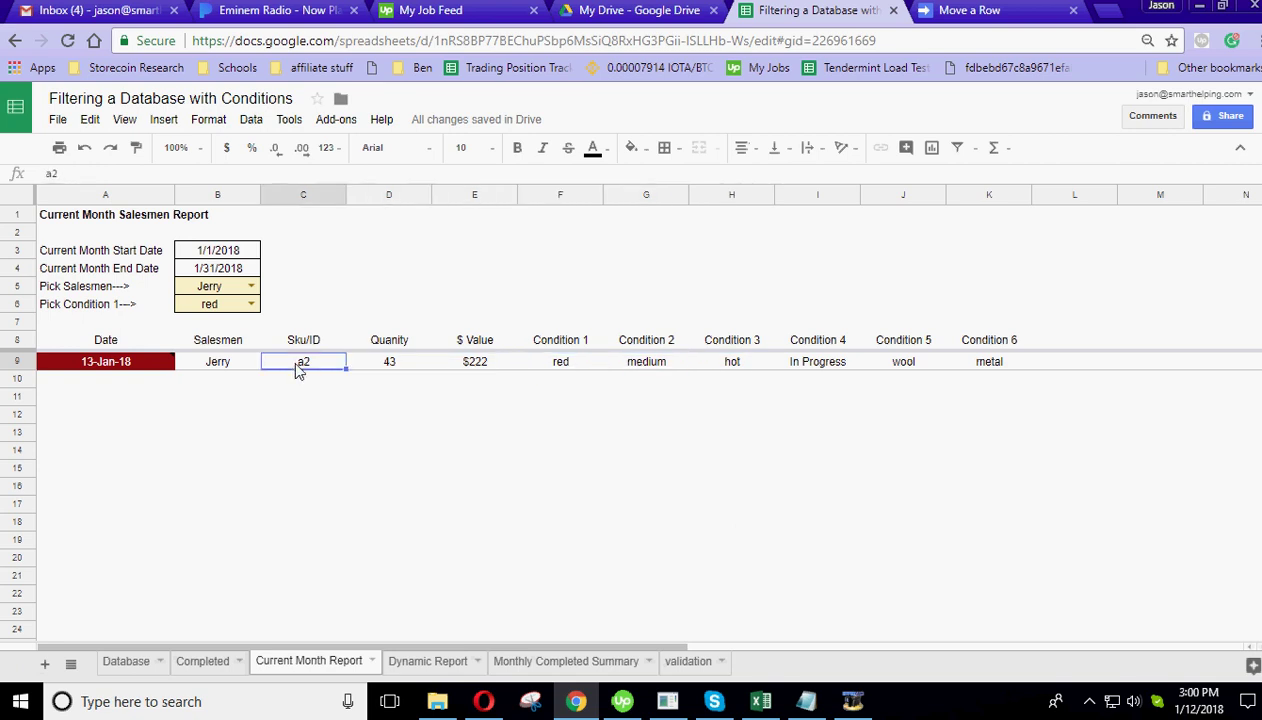
left_click(229, 366)
left_click(293, 366)
left_click(303, 414)
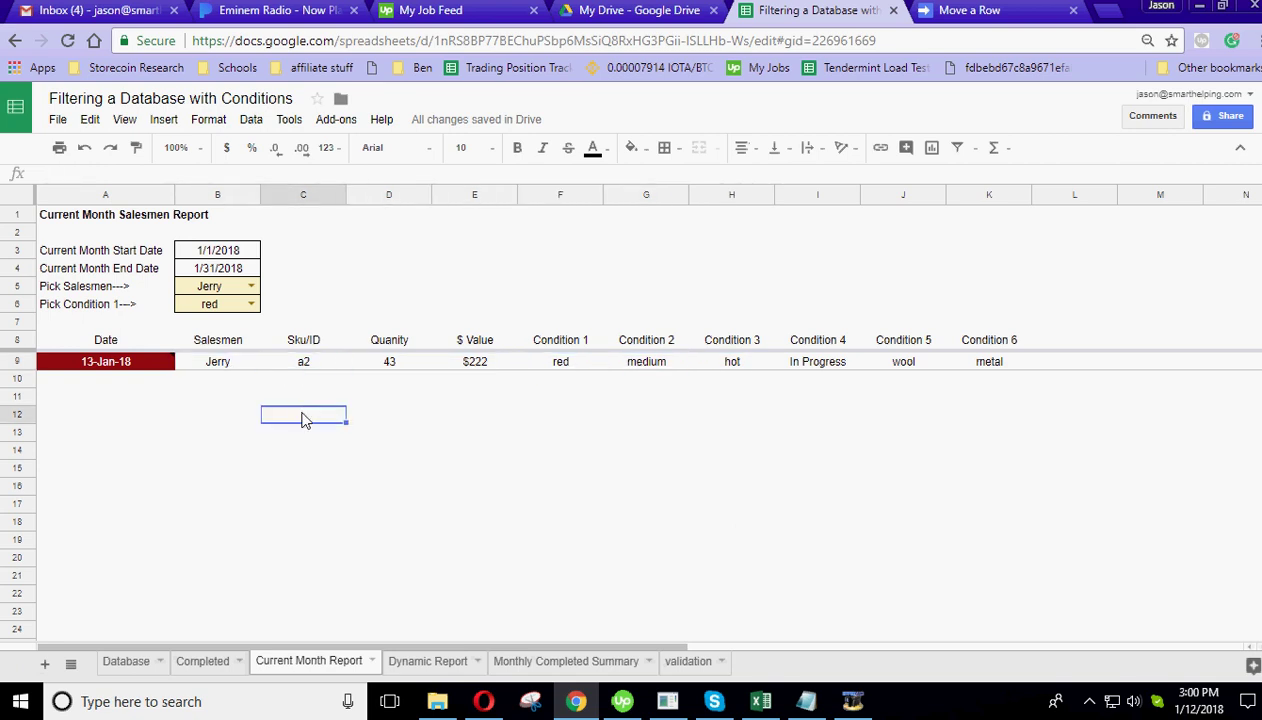
- On the Dynamic Report, check the 1/1/2018 start and 12/1/2018 end dates
left_click(428, 662)
left_click(168, 250)
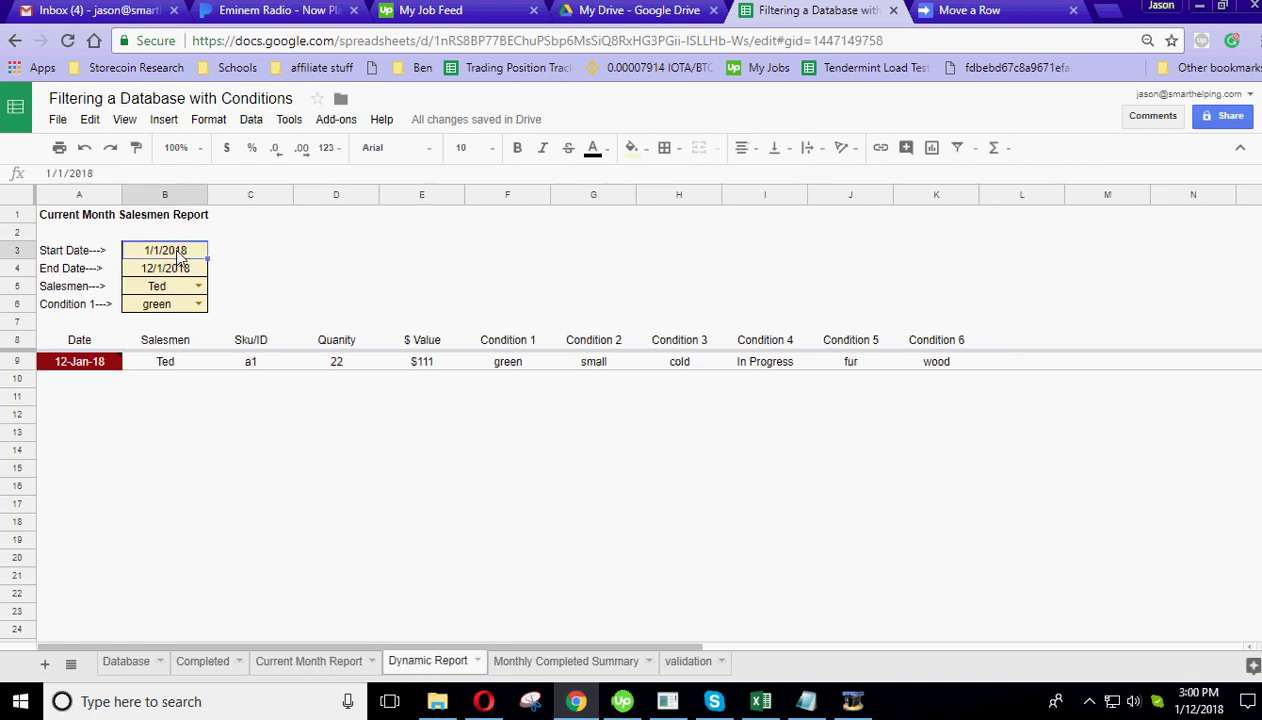
left_click(178, 272)
left_click(180, 252)
left_click(180, 272)
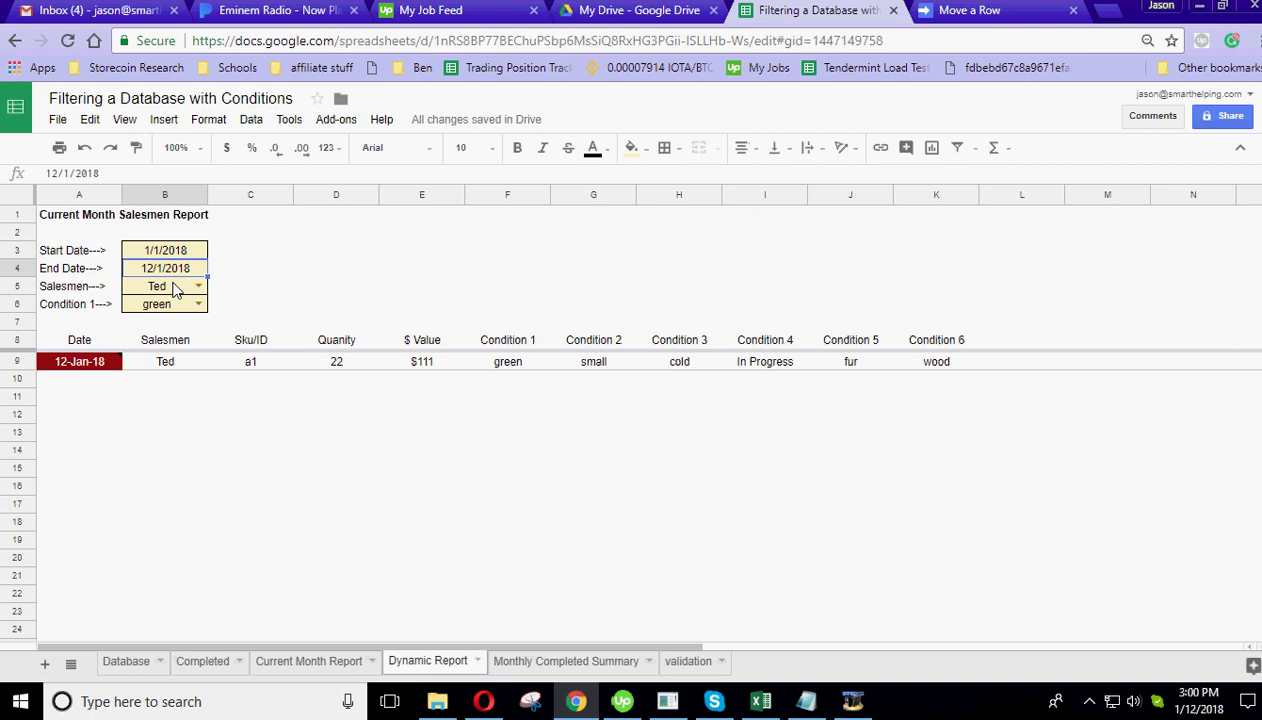
left_click(174, 252)
left_click(178, 272)
- Try salesman Jim with blue and red, then Ted with blue and green
left_click(199, 287)
left_click(159, 328)
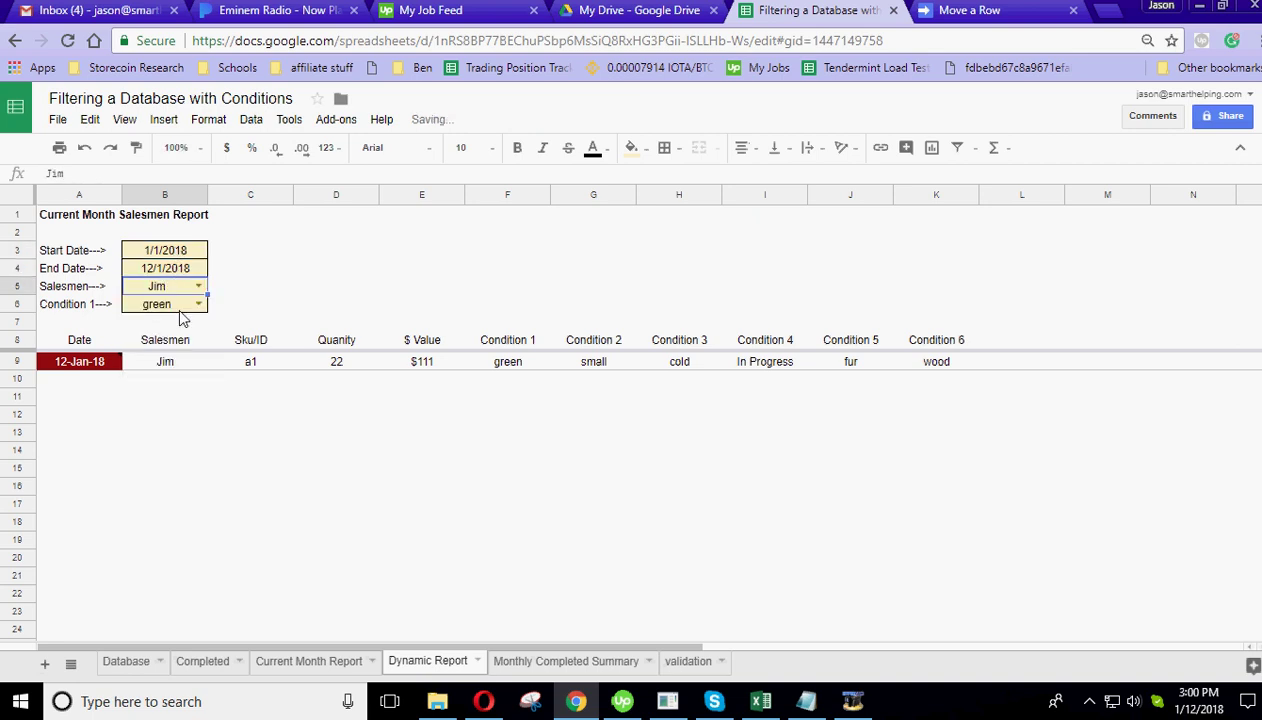
left_click(198, 304)
left_click(160, 346)
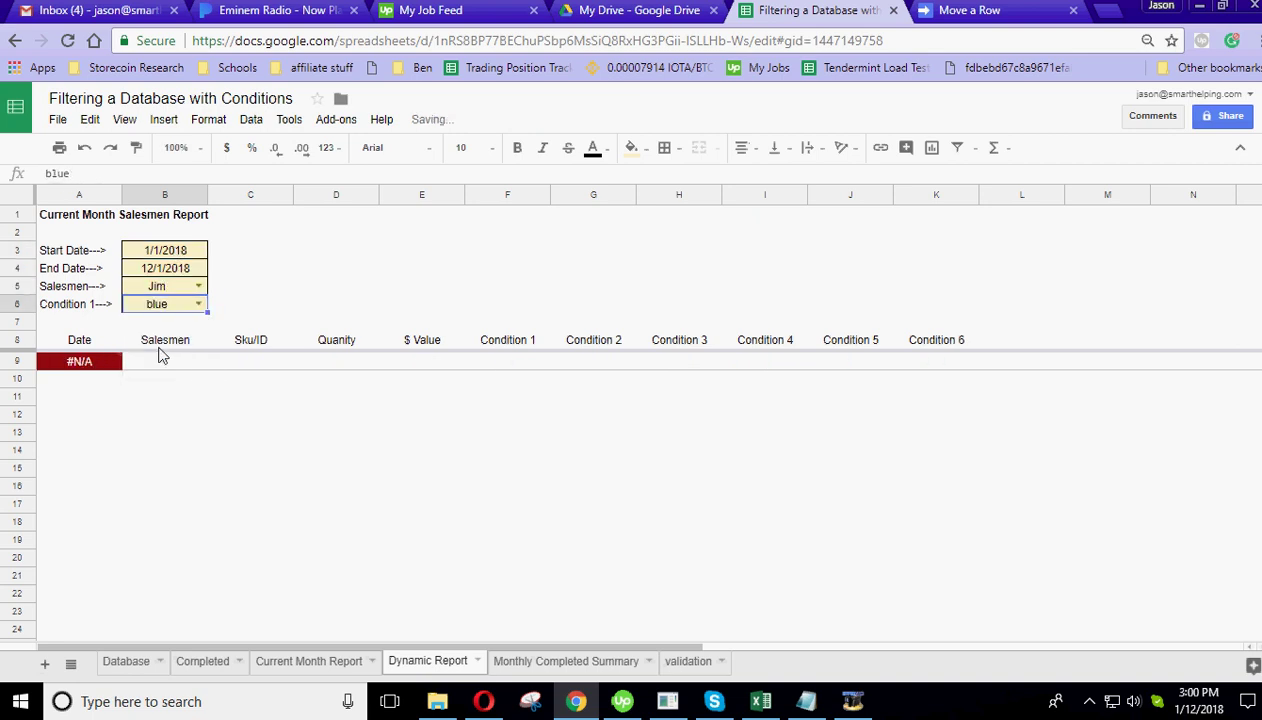
left_click(198, 304)
left_click(155, 365)
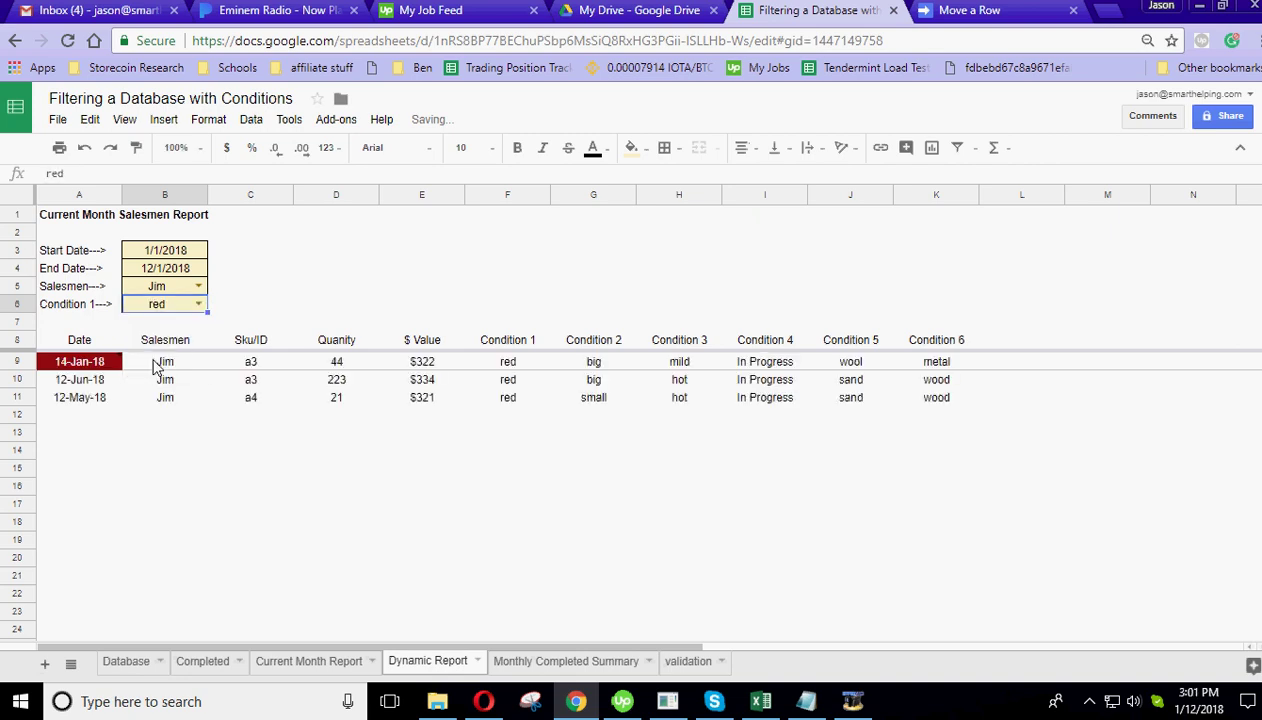
left_click(199, 287)
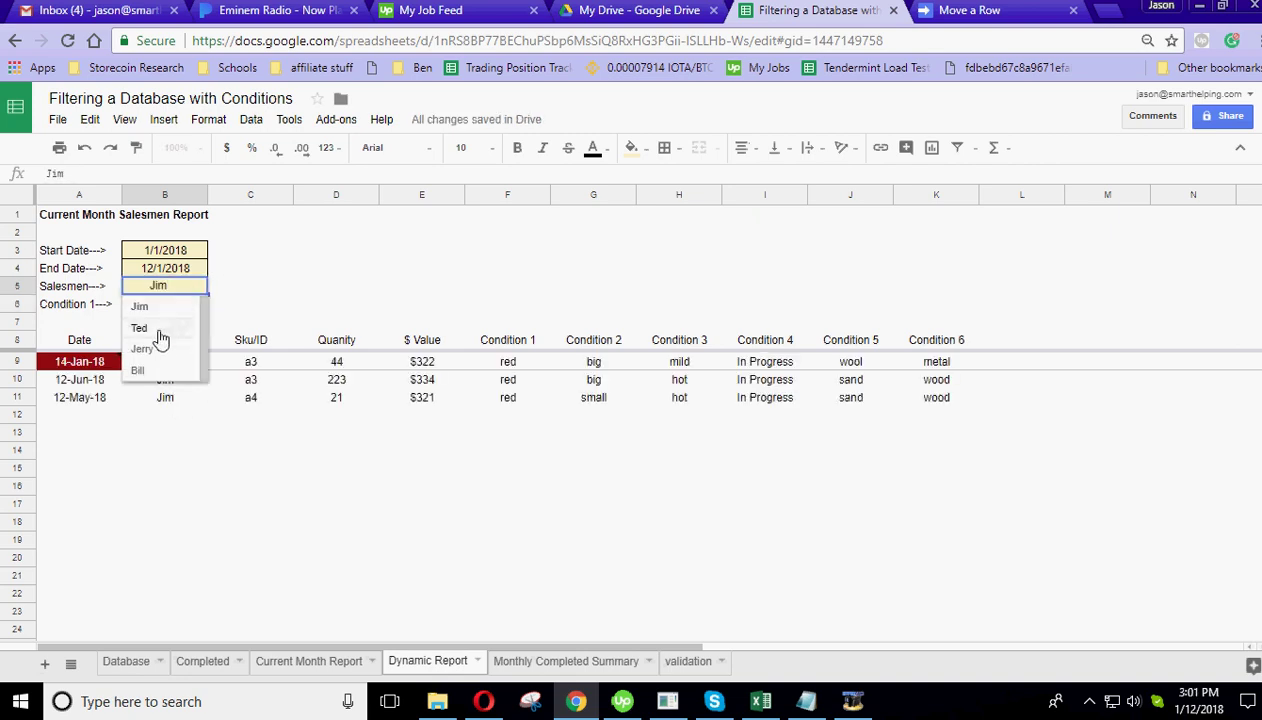
left_click(160, 327)
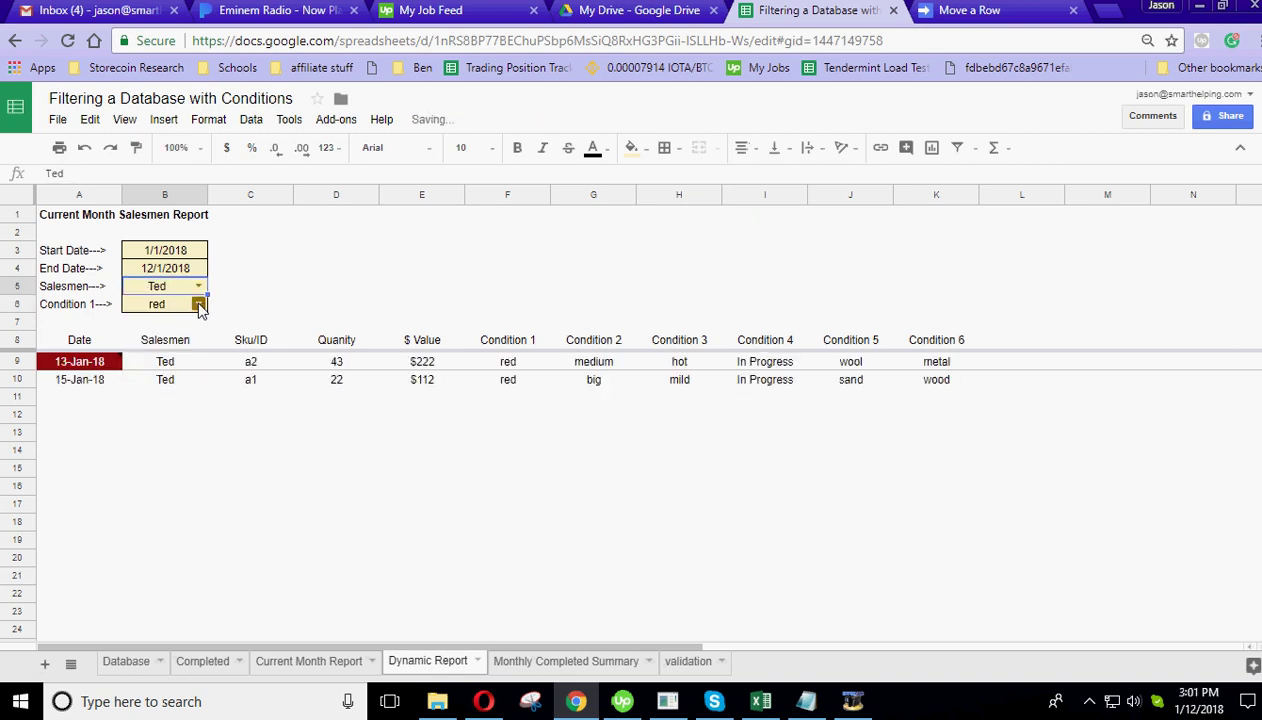
left_click(199, 307)
left_click(162, 344)
left_click(198, 304)
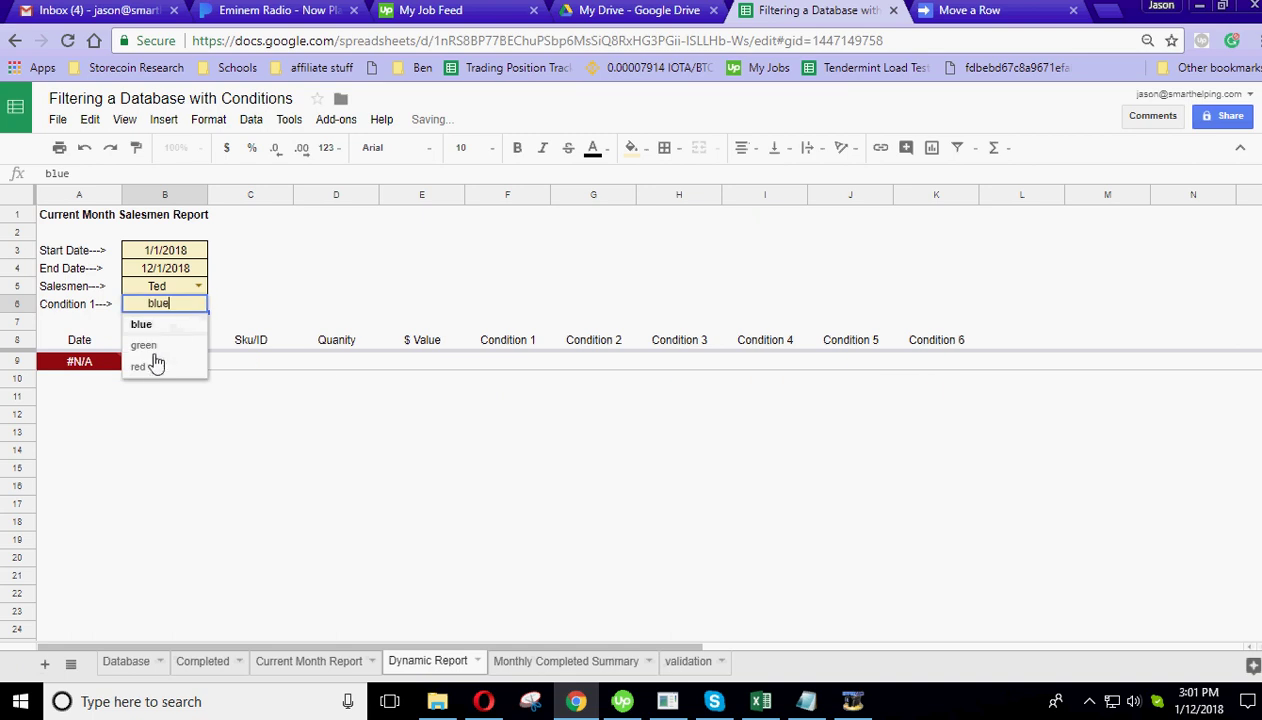
left_click(156, 347)
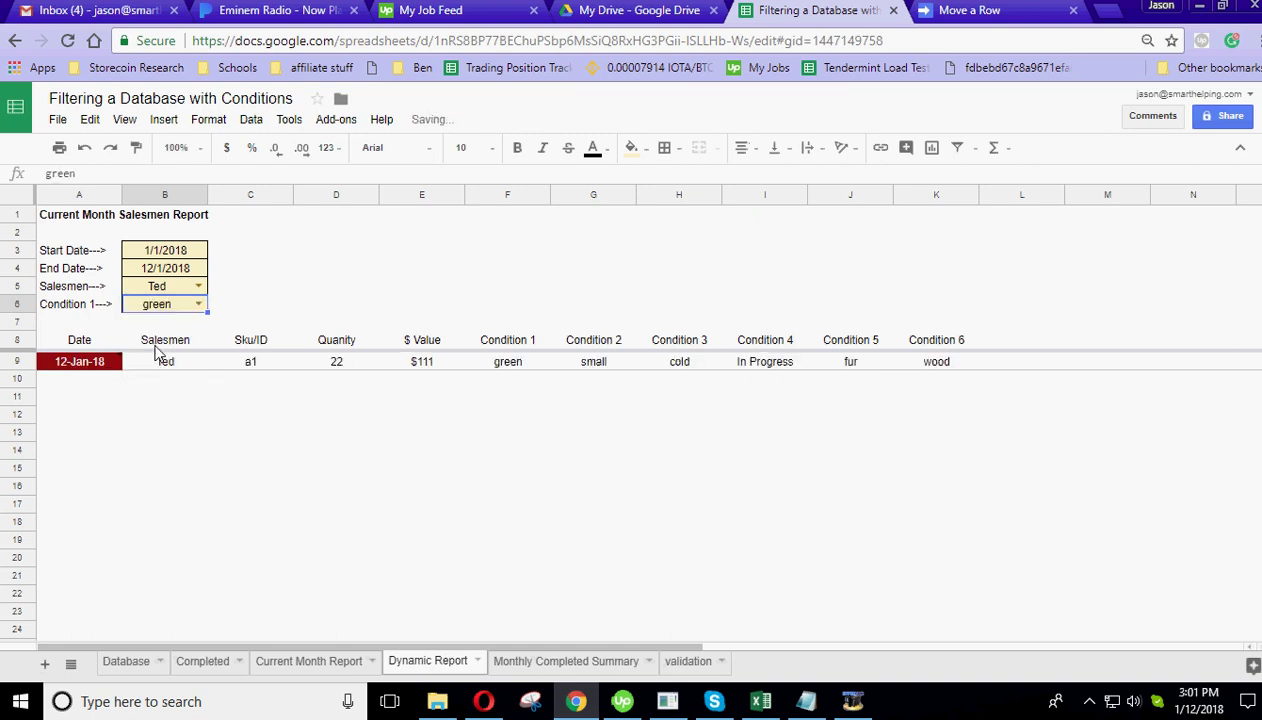
- Choose Bill as salesman and try Condition 1 blue, red, then blue again
left_click(198, 286)
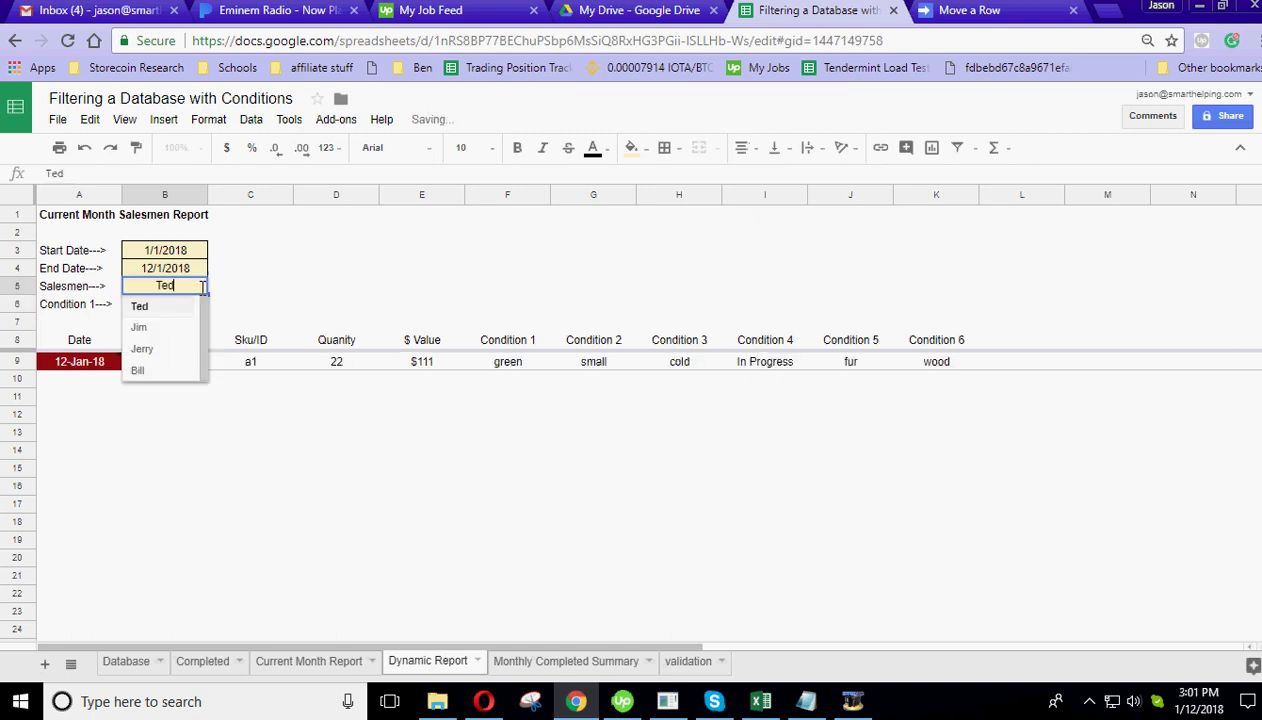
left_click(155, 372)
left_click(198, 304)
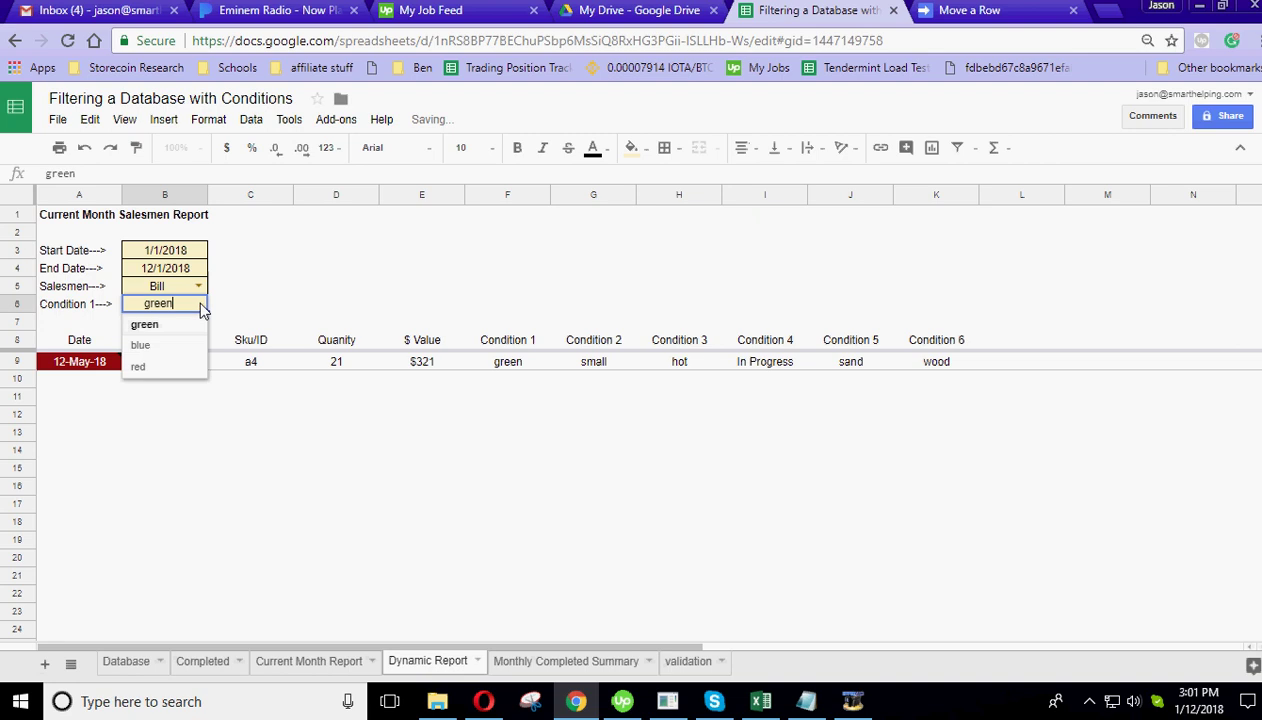
left_click(155, 349)
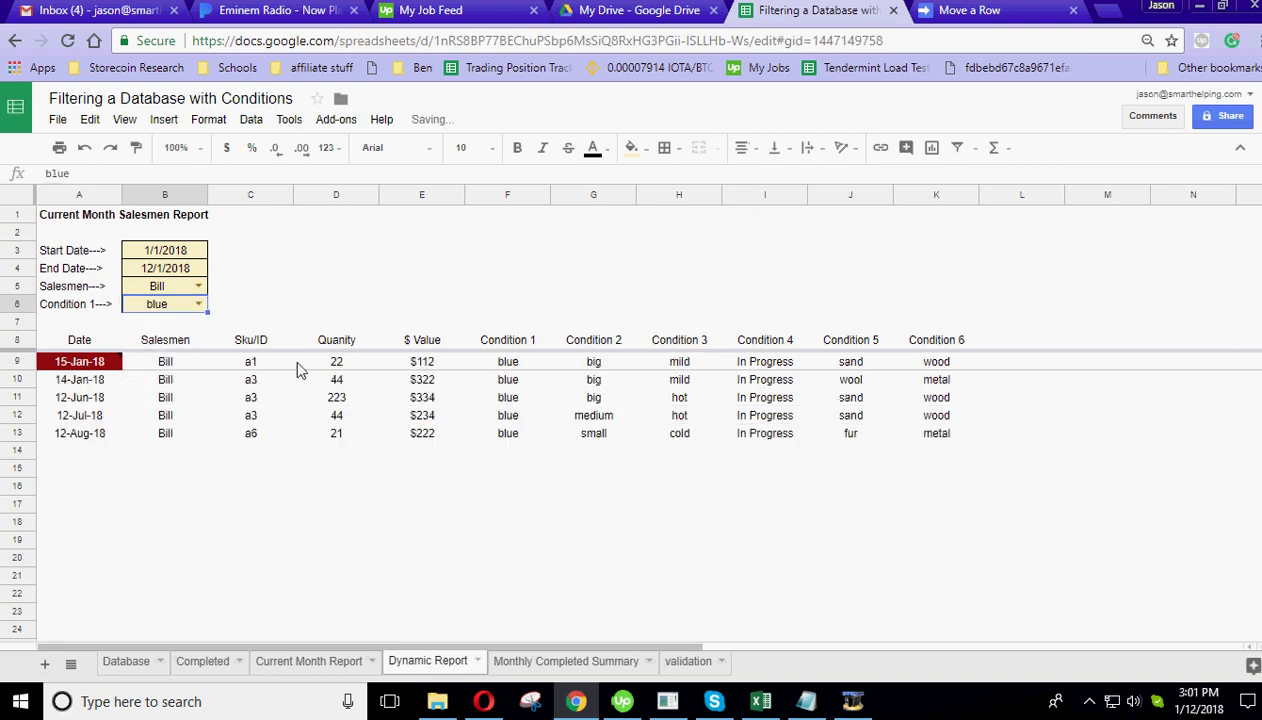
left_click(198, 304)
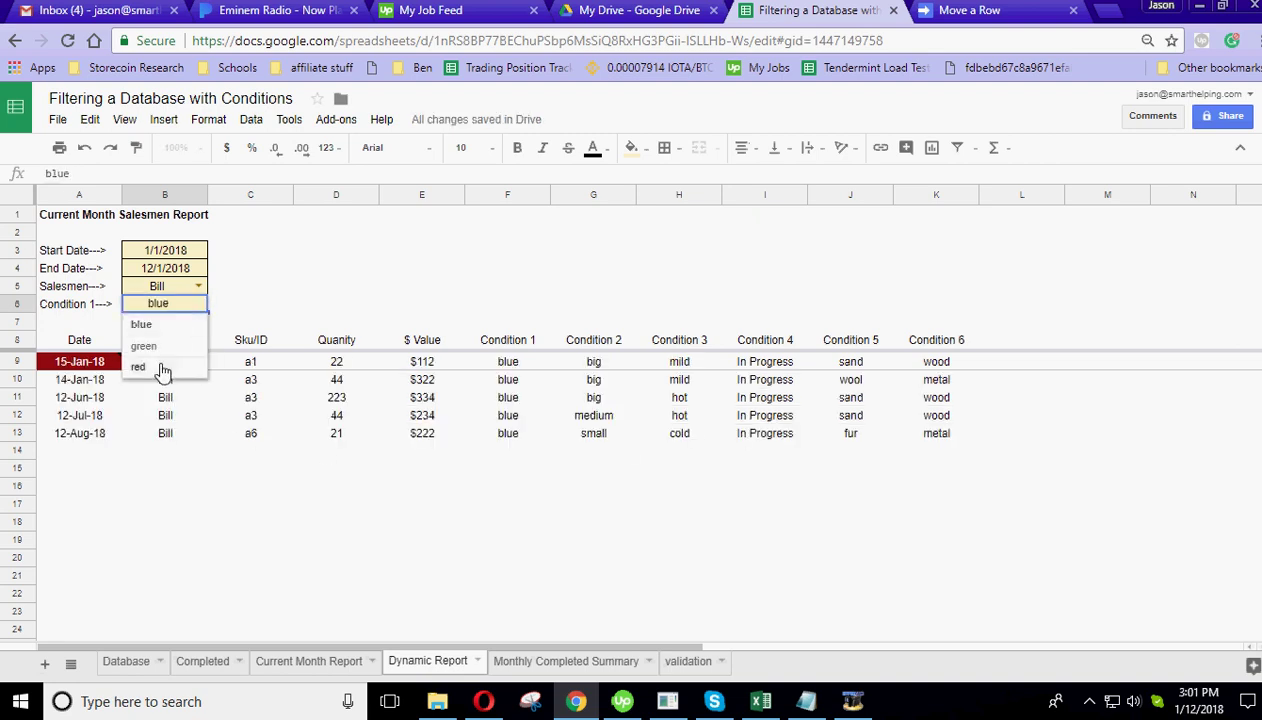
left_click(163, 369)
left_click(198, 304)
left_click(175, 342)
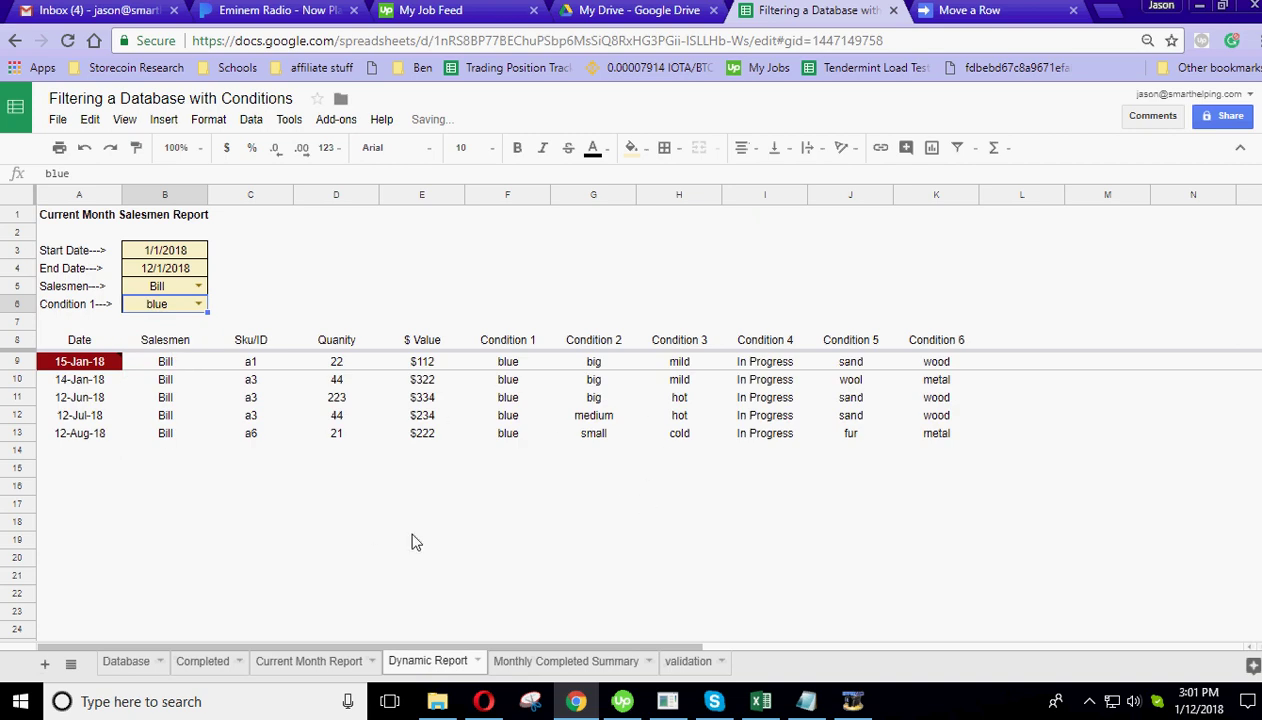
- Via the Database sheet, set the Current Month Report's salesman to Ted
left_click(126, 661)
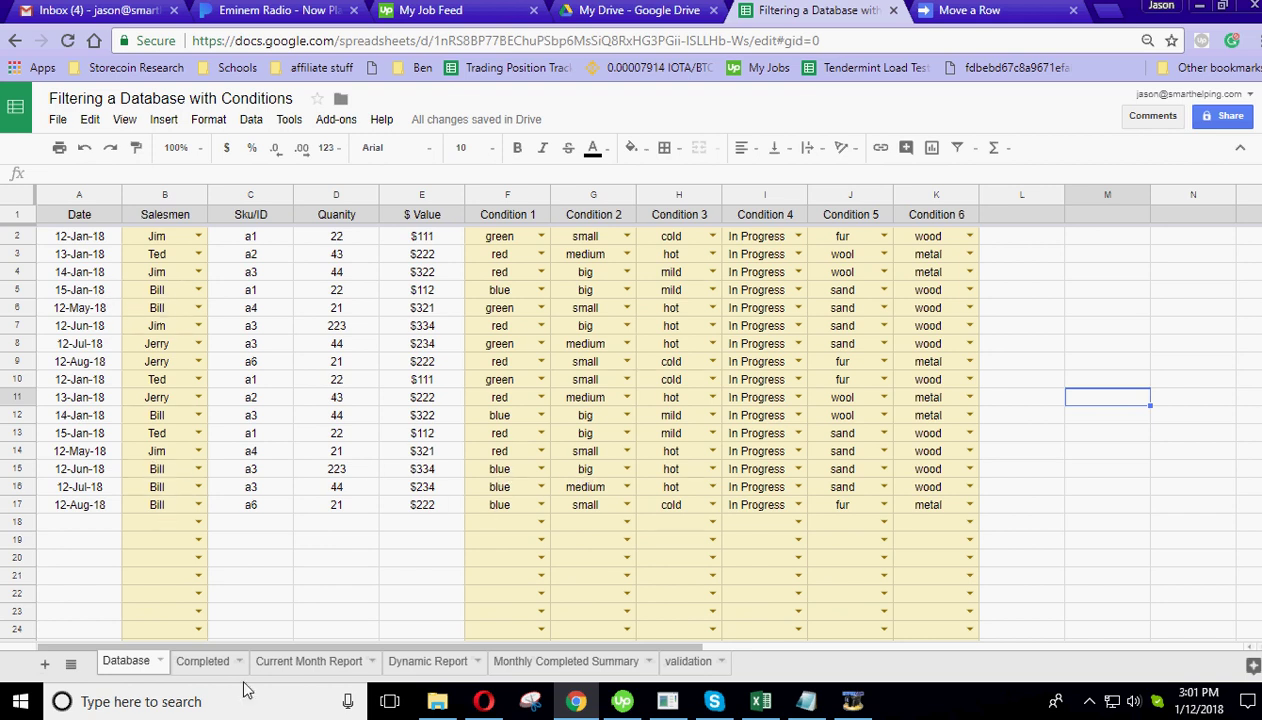
left_click(295, 668)
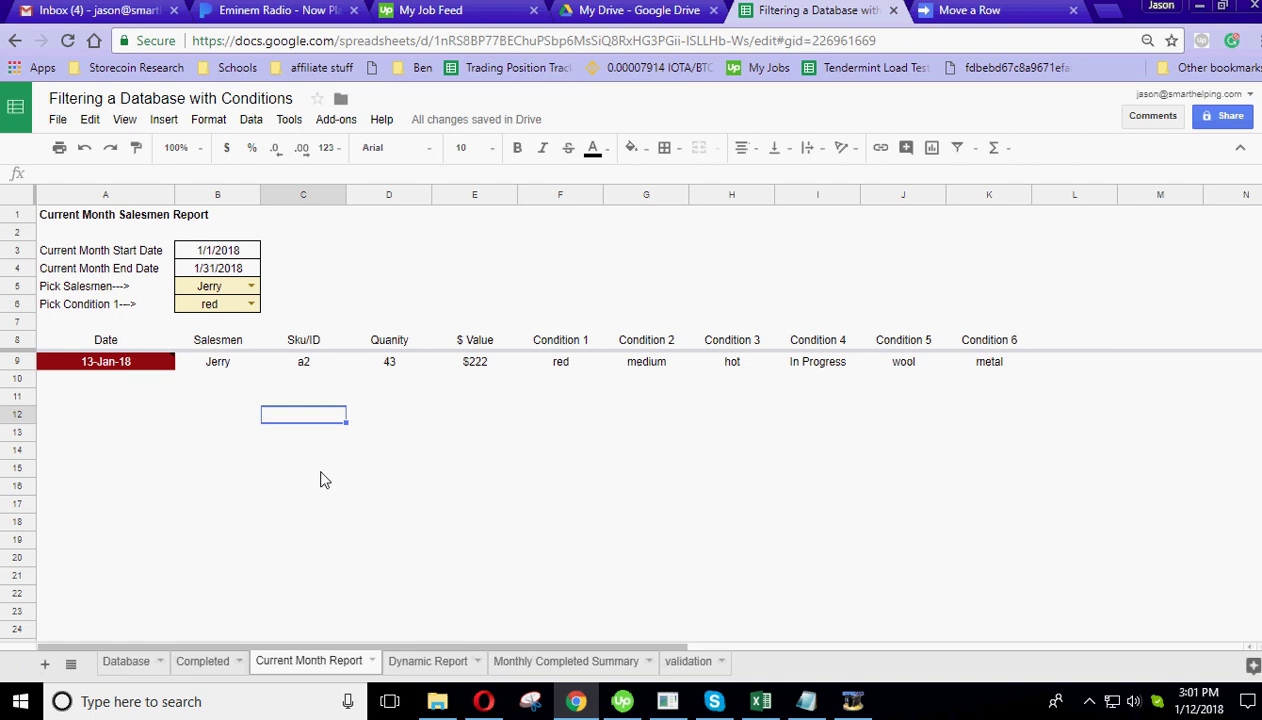
left_click(251, 287)
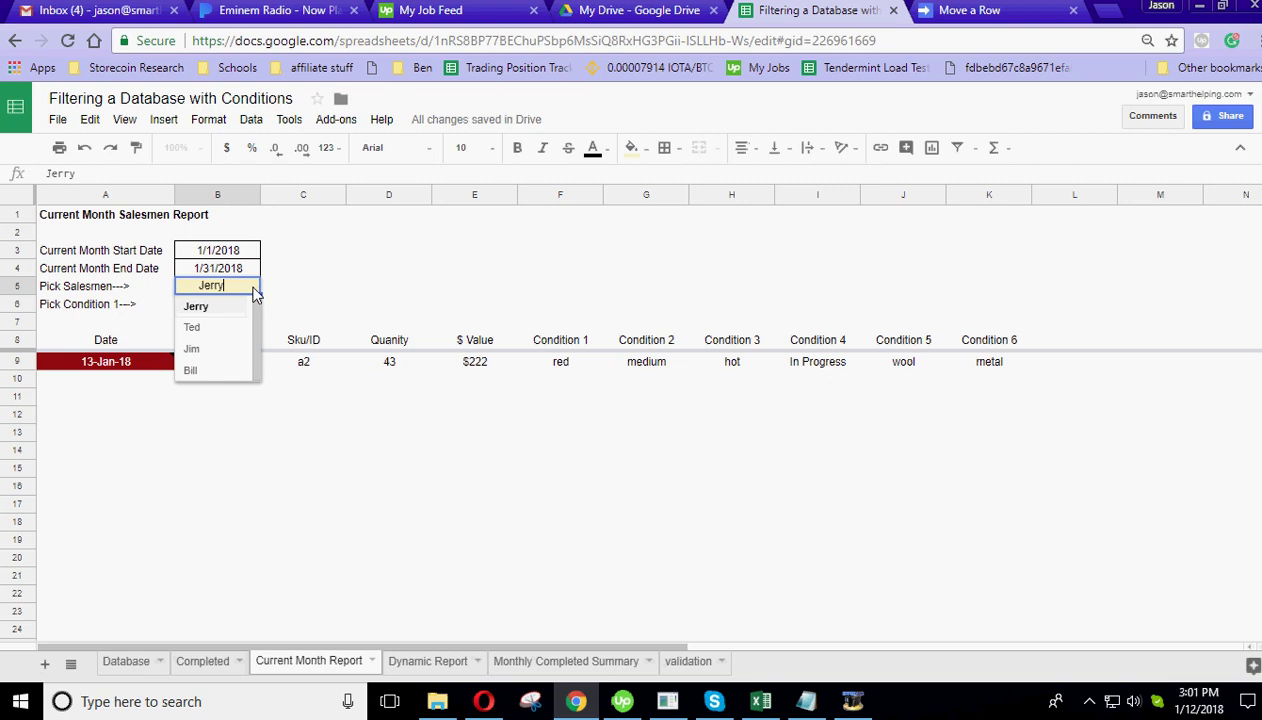
left_click(198, 327)
left_click(491, 294)
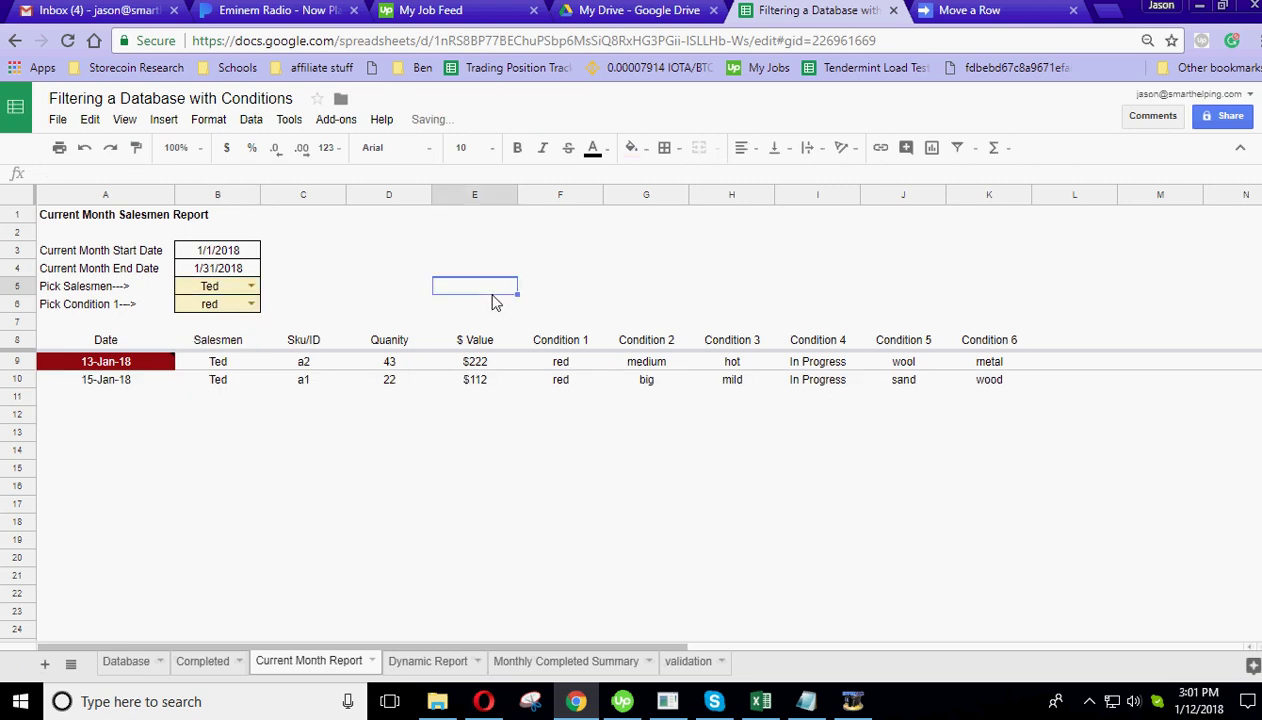
- Go back to the Dynamic Report and click around its header cells
left_click(398, 663)
left_click(337, 276)
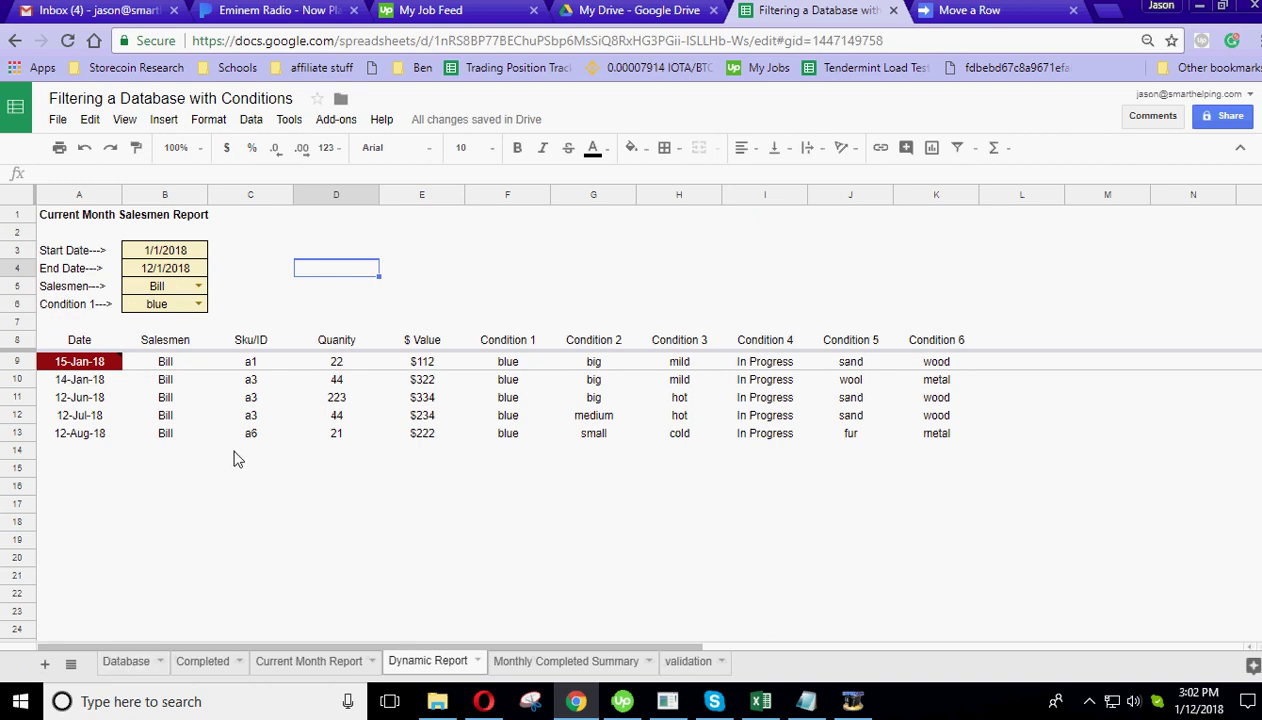
left_click(394, 266)
left_click(322, 267)
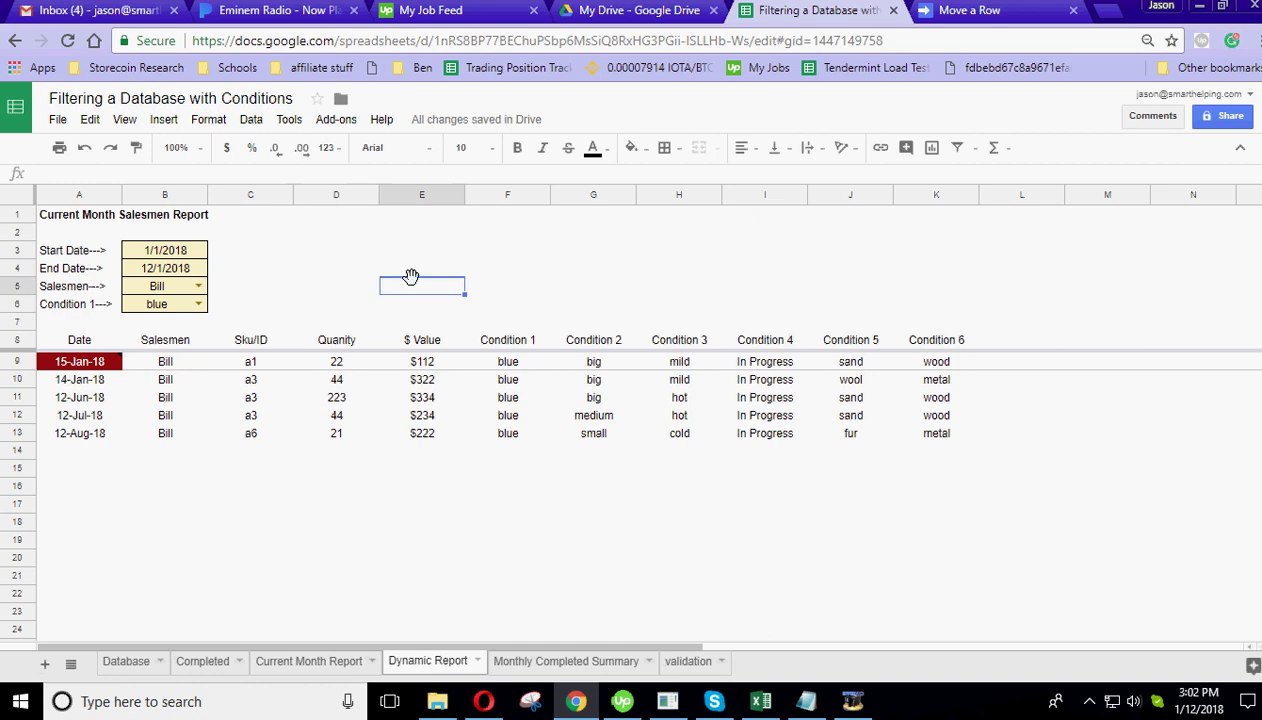
- Inspect row 9's salesman, Sku, quantity and dollar value, then select the B9:K9 record
left_click(163, 366)
left_click(157, 382)
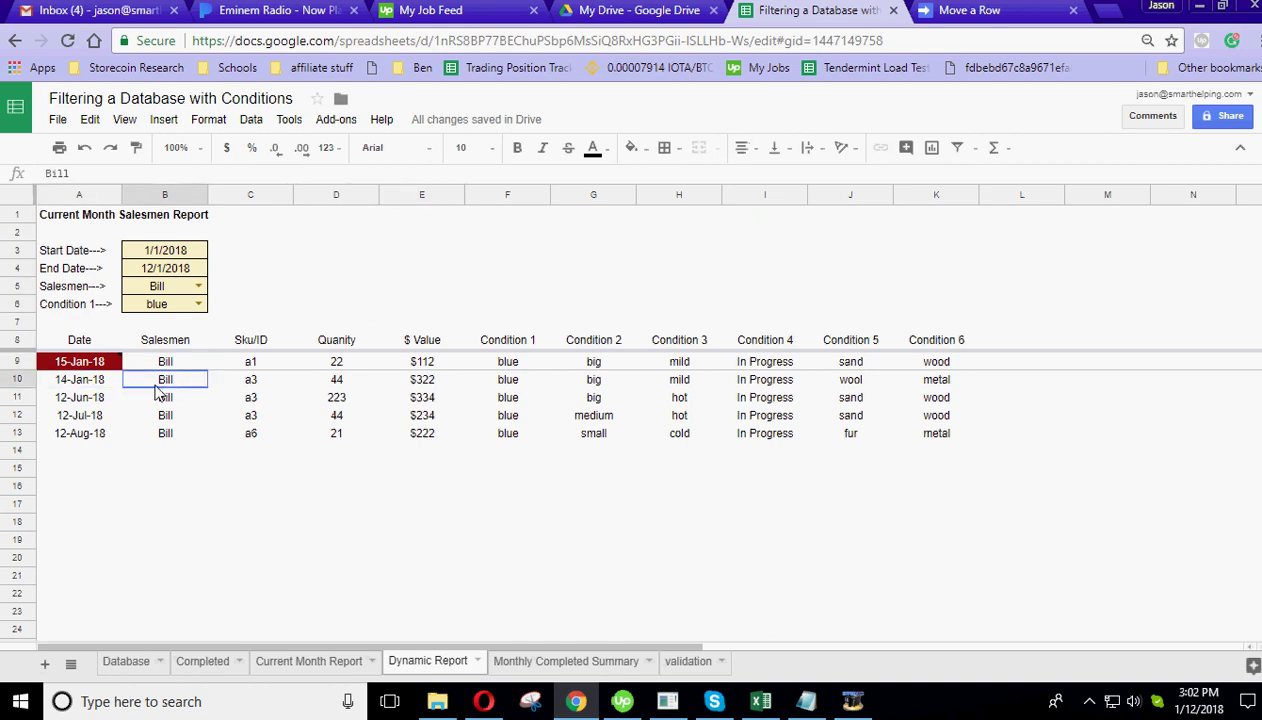
left_click(165, 362)
left_click(248, 366)
left_click(251, 379)
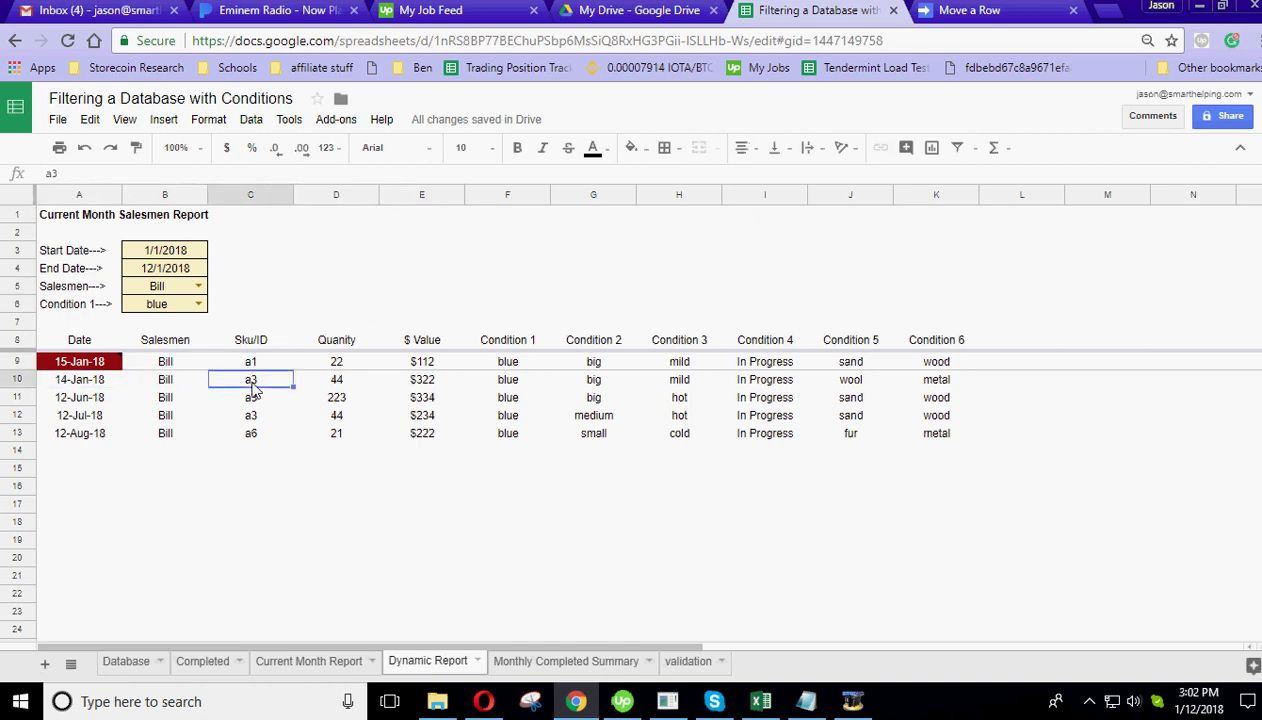
left_click(337, 366)
left_click(427, 366)
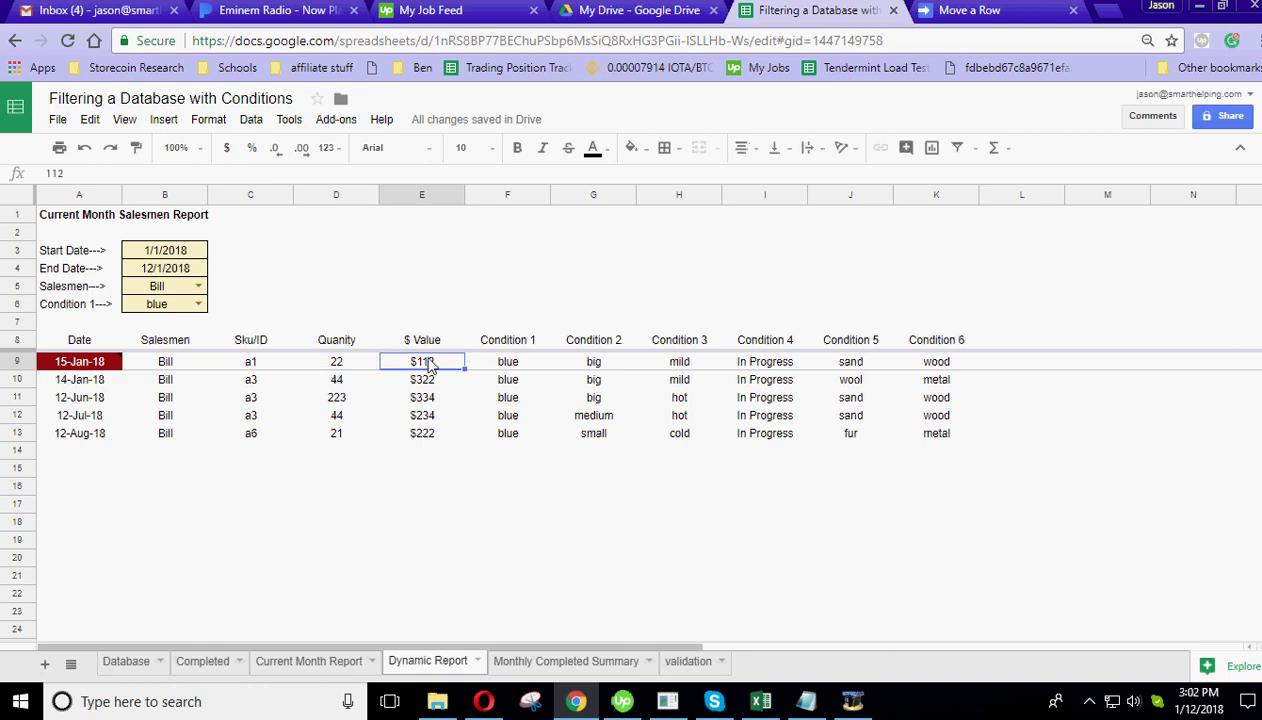
left_click_drag(940, 362, 770, 380)
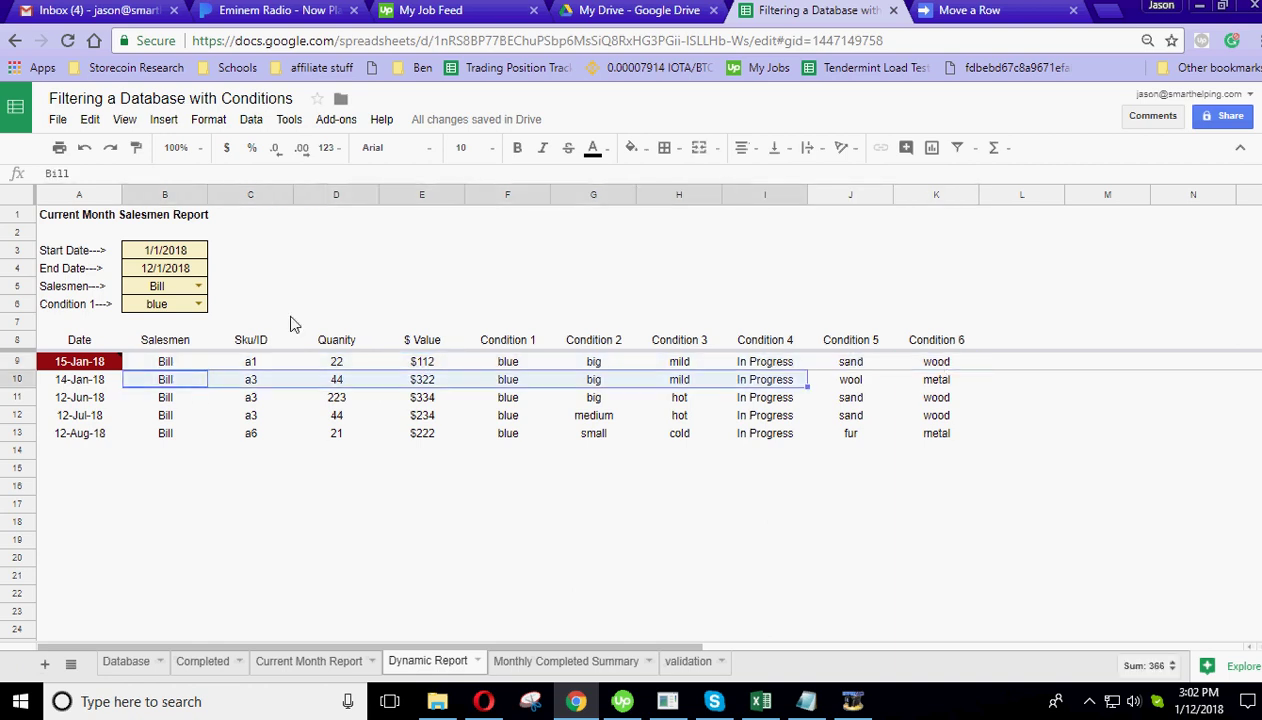
left_click(400, 233)
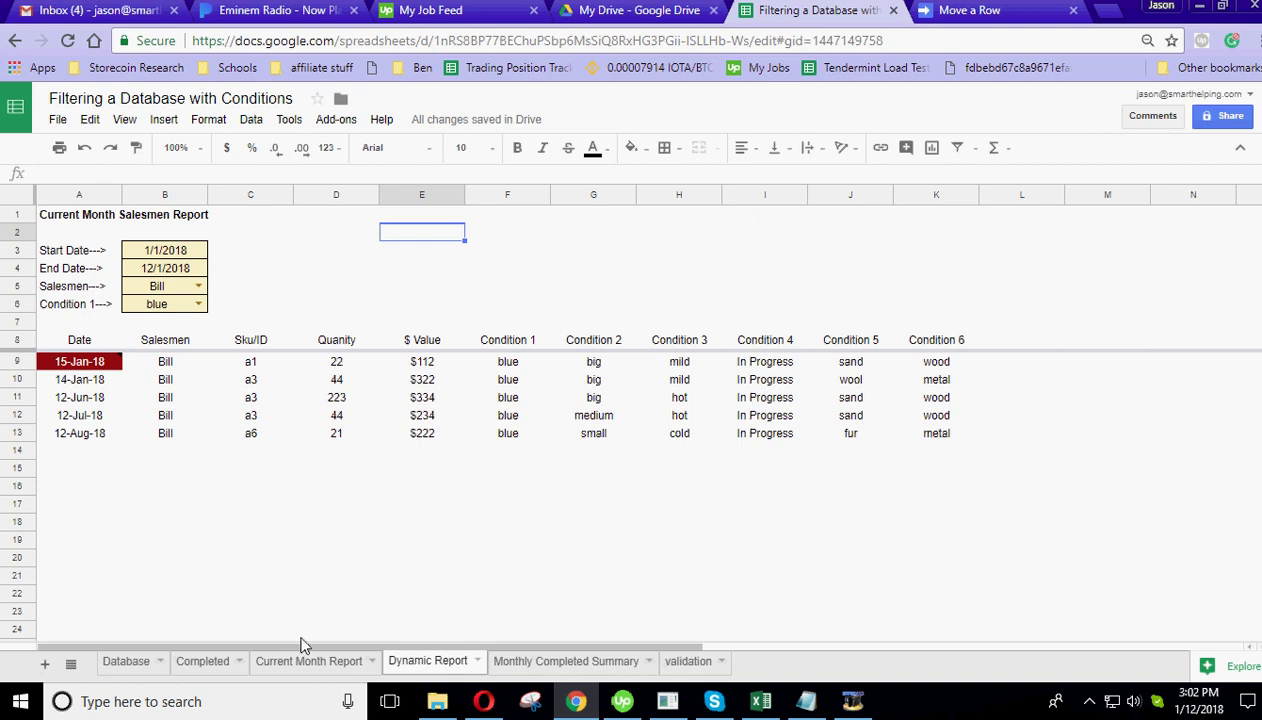
- Check the empty Completed sheet, return to Database, and open the Tools menu toward Script editor
left_click(204, 663)
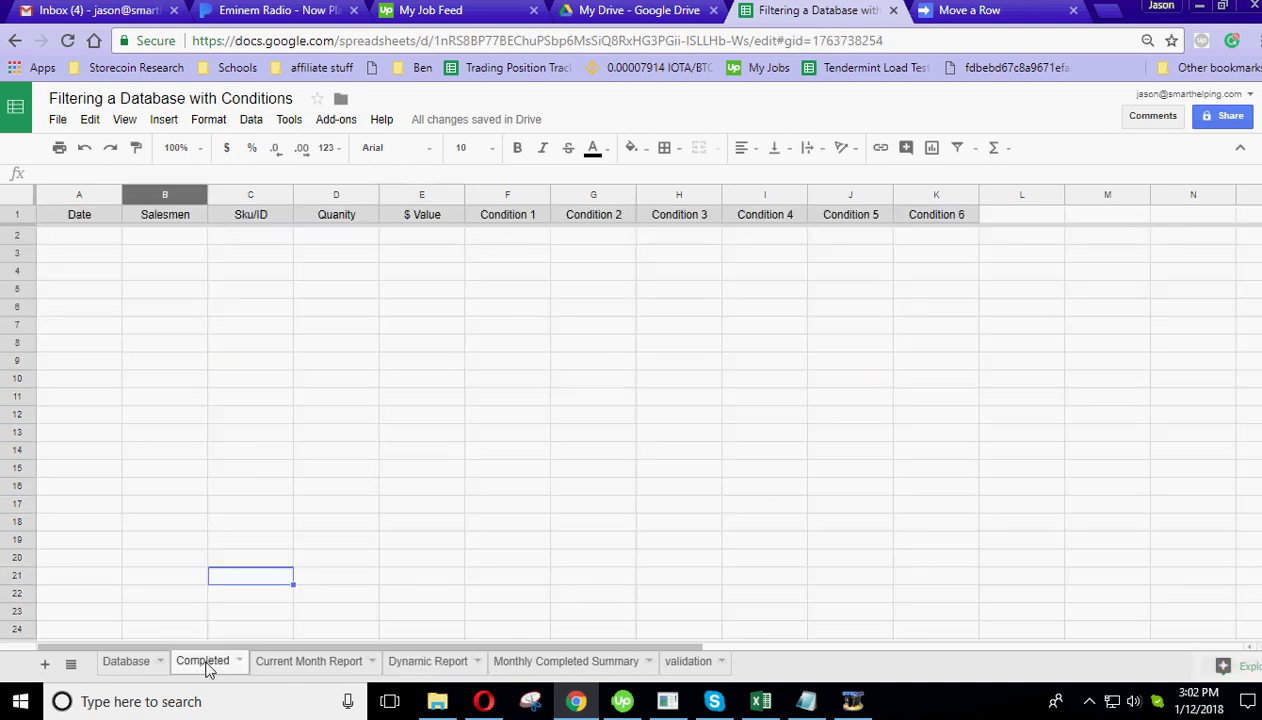
left_click(252, 362)
left_click(130, 663)
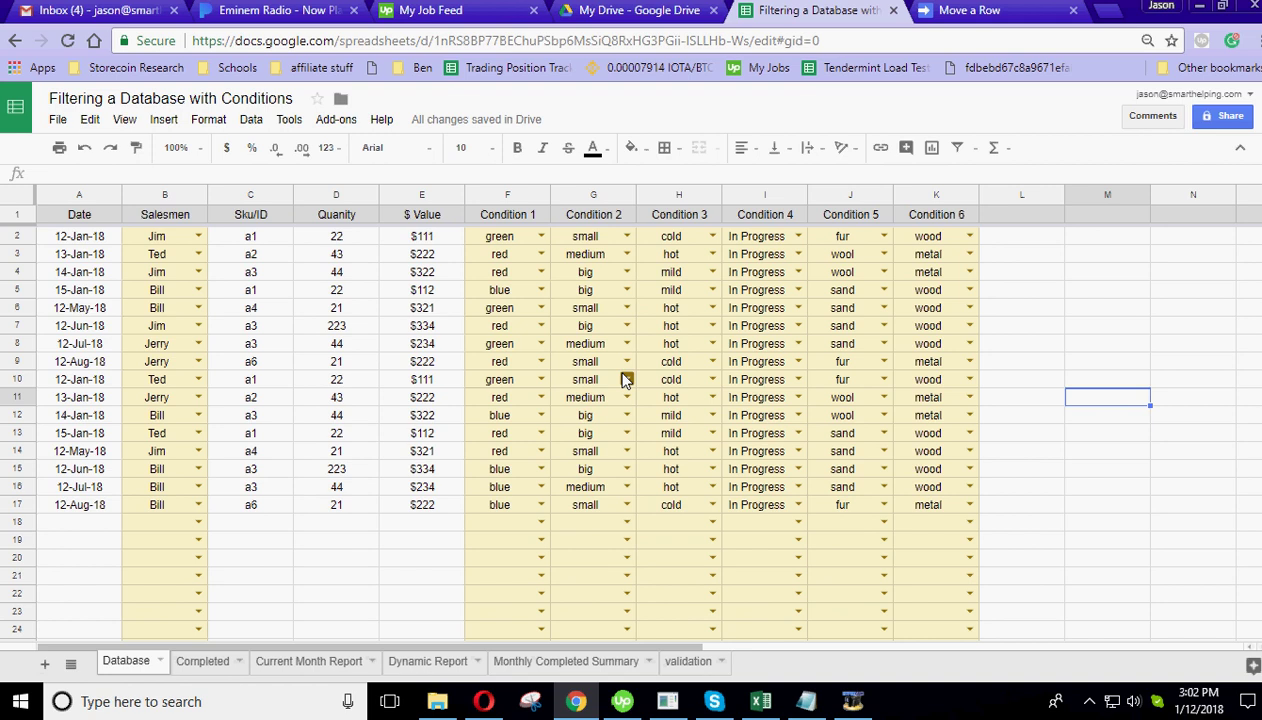
left_click(288, 121)
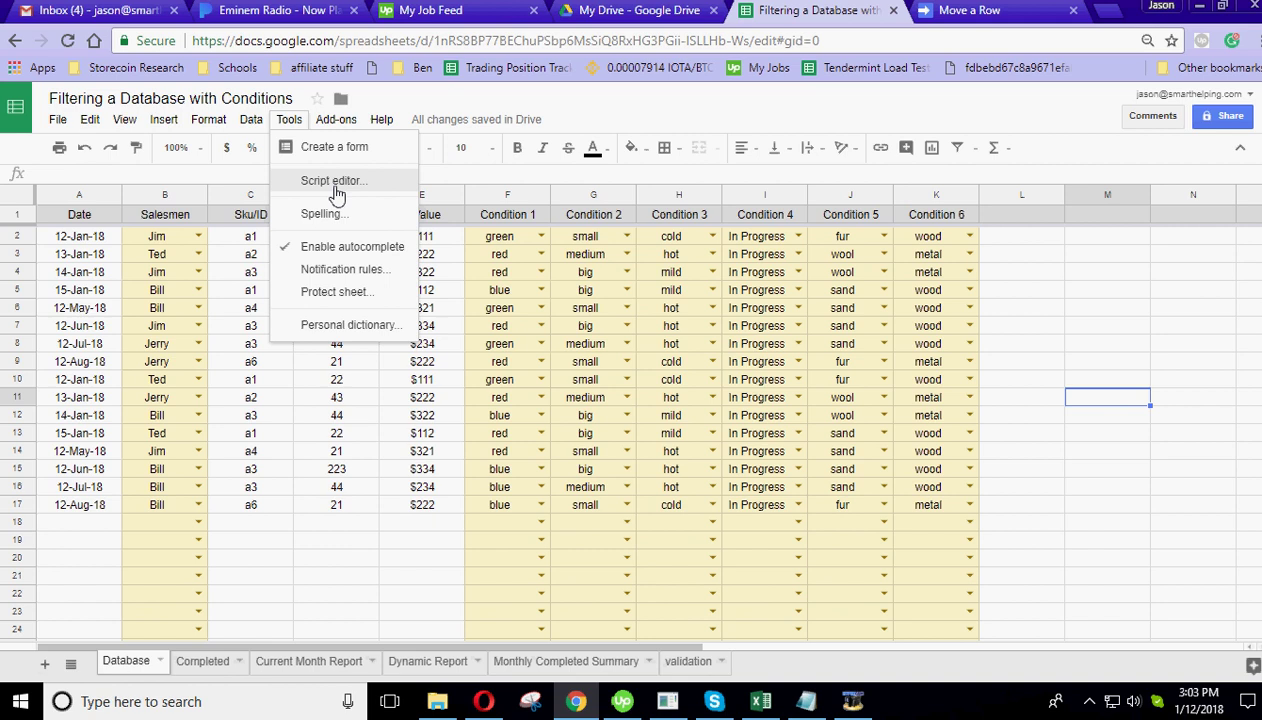
- Review Ted's 13-Jan-18 sale in row 3 and check the Completed sheet for moved rows
left_click(667, 292)
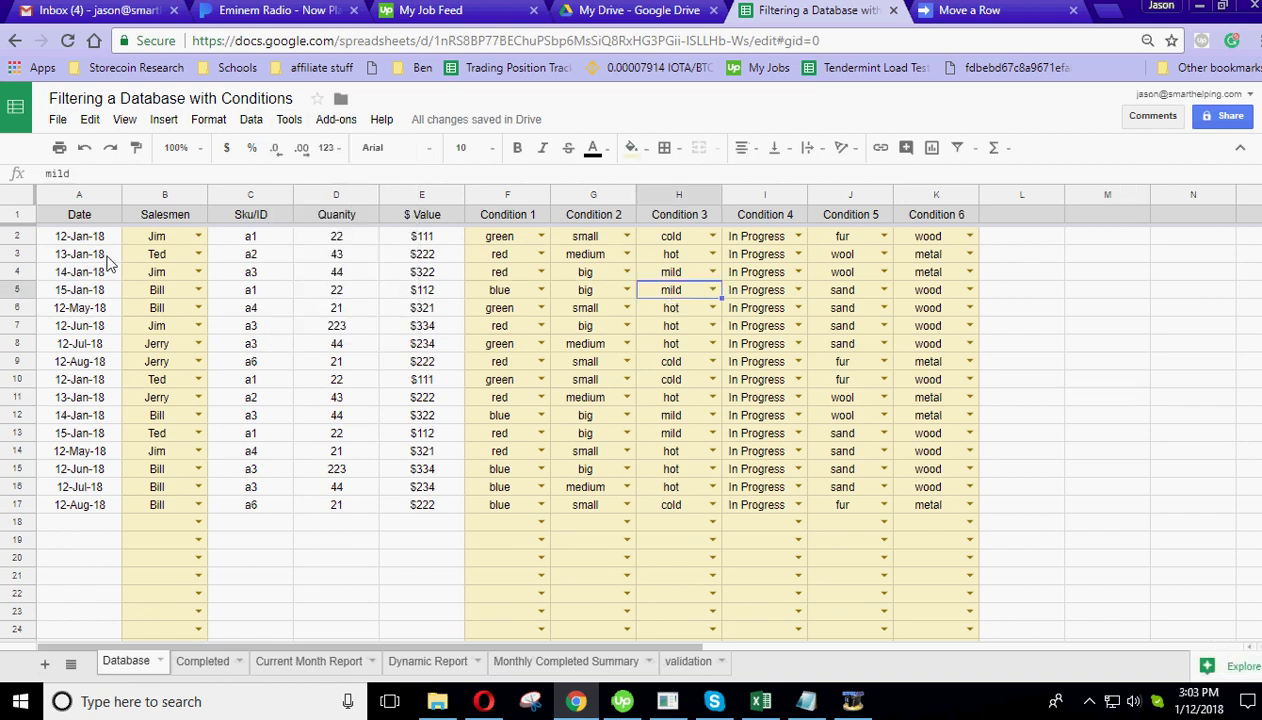
left_click(76, 259)
left_click_drag(76, 264, 426, 262)
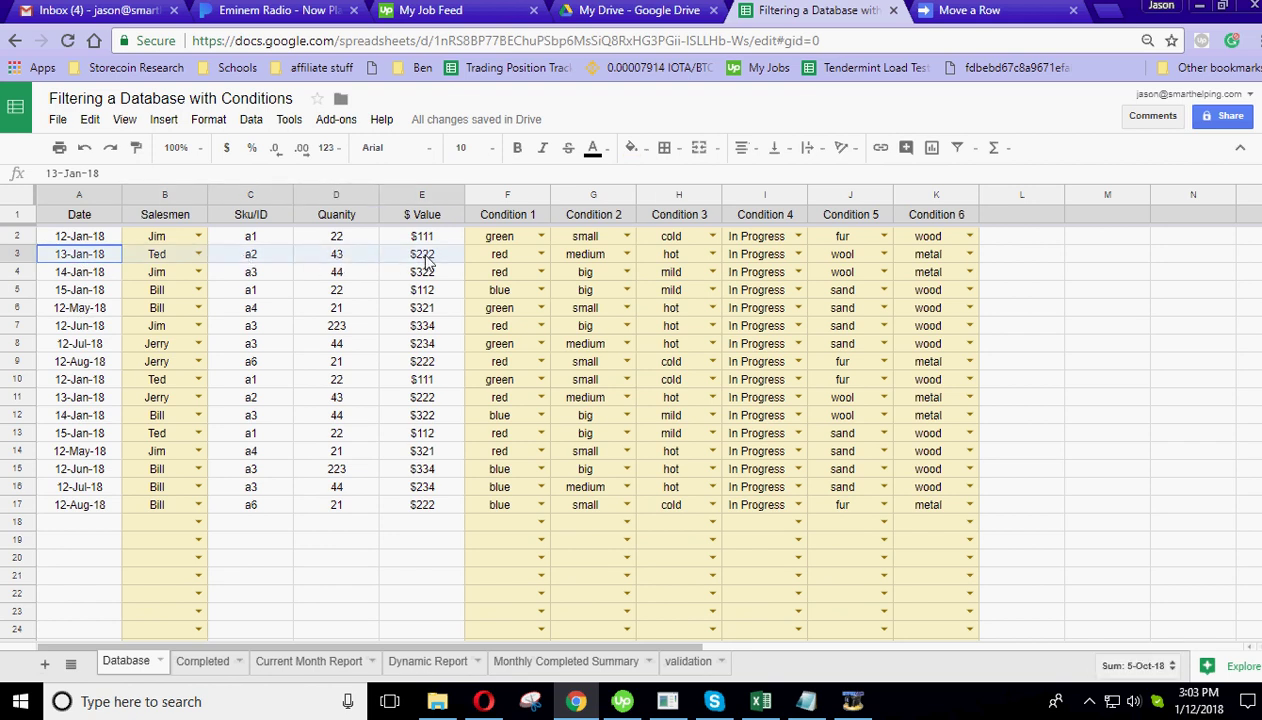
left_click(513, 250)
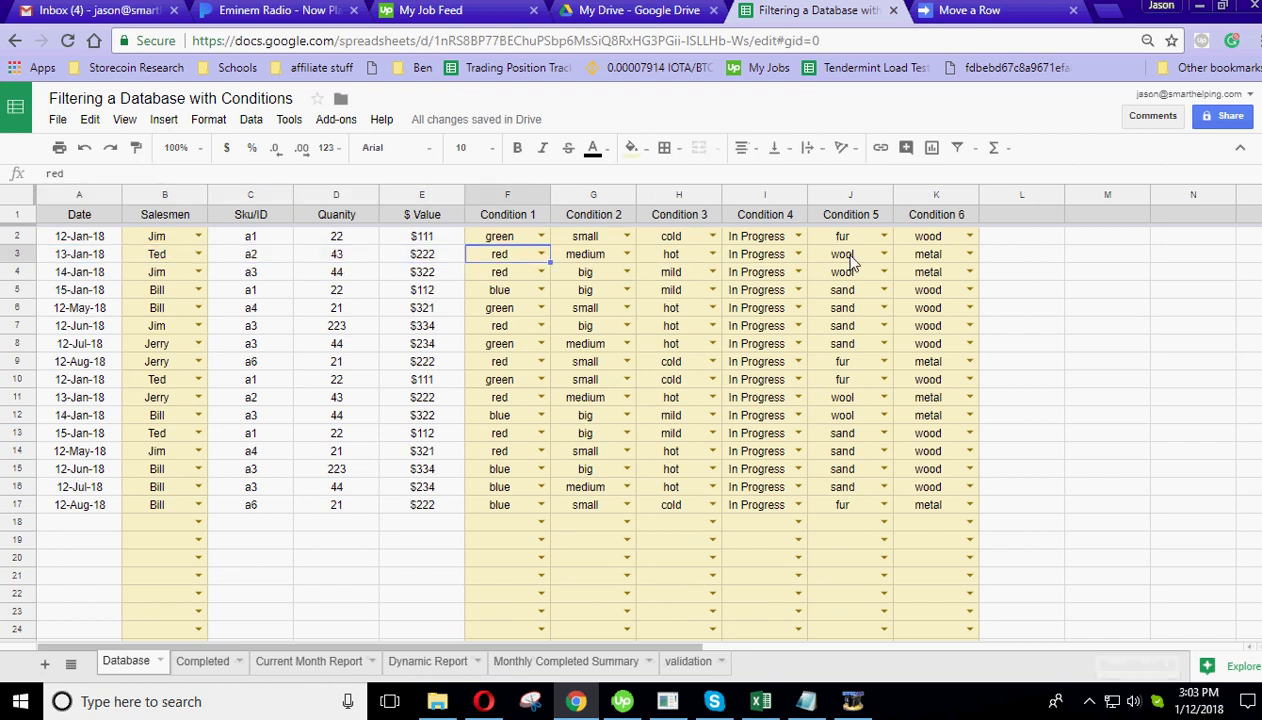
left_click(775, 263)
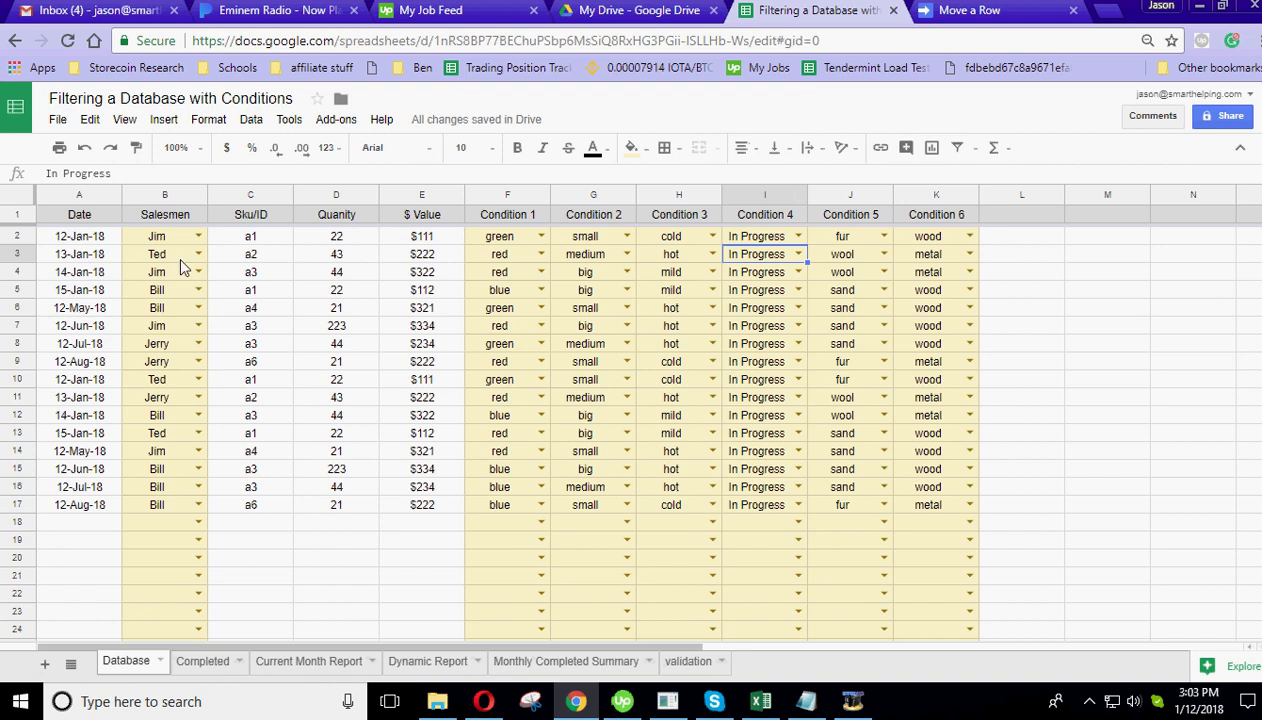
left_click(798, 254)
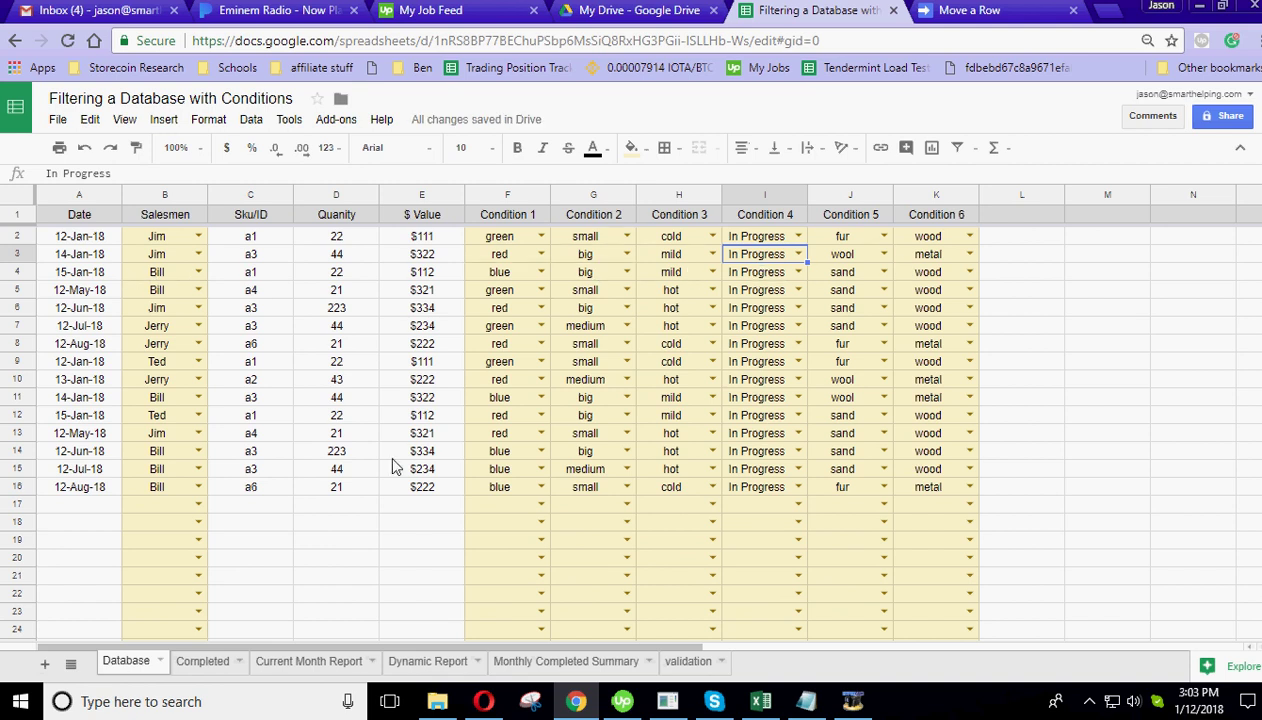
left_click(201, 662)
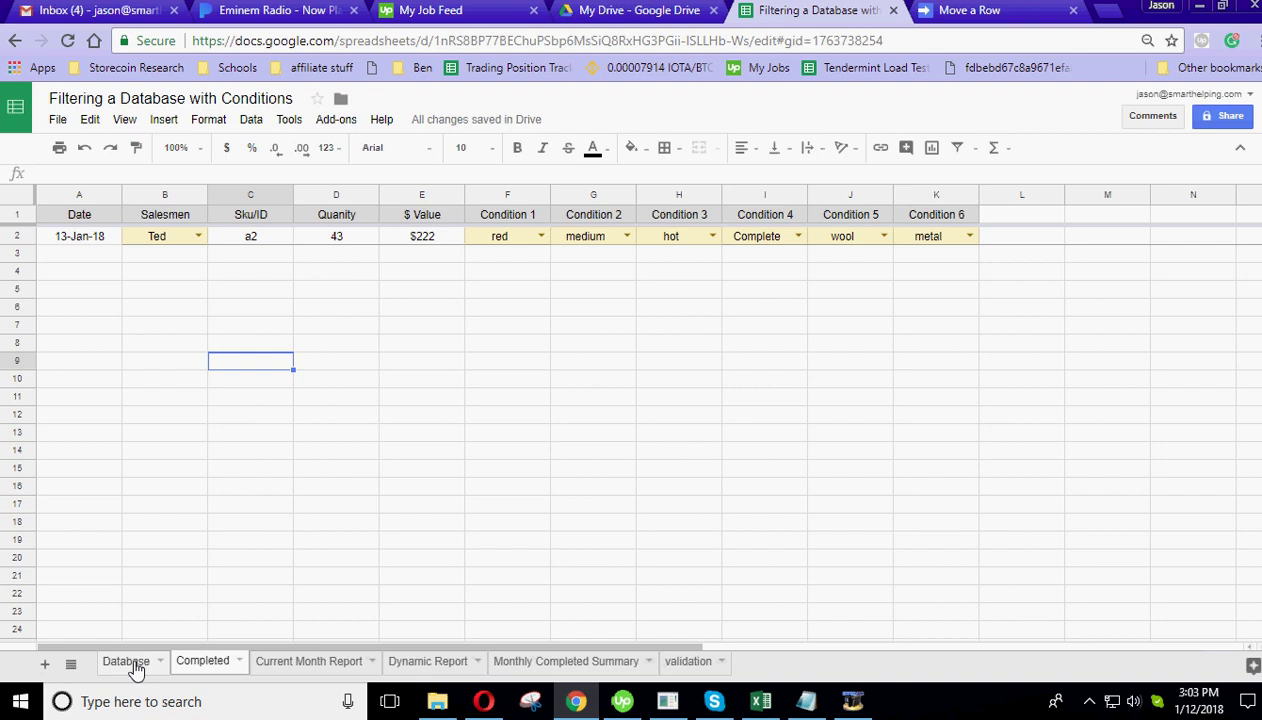
left_click(397, 470)
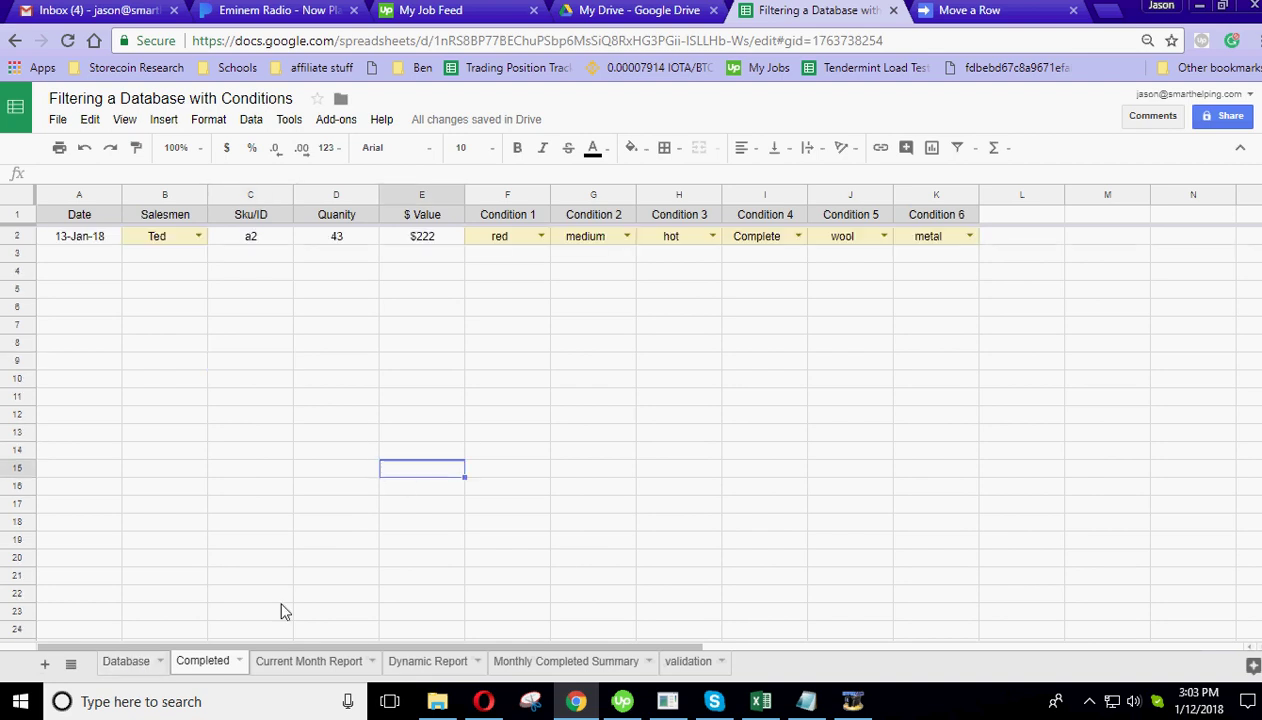
left_click(126, 661)
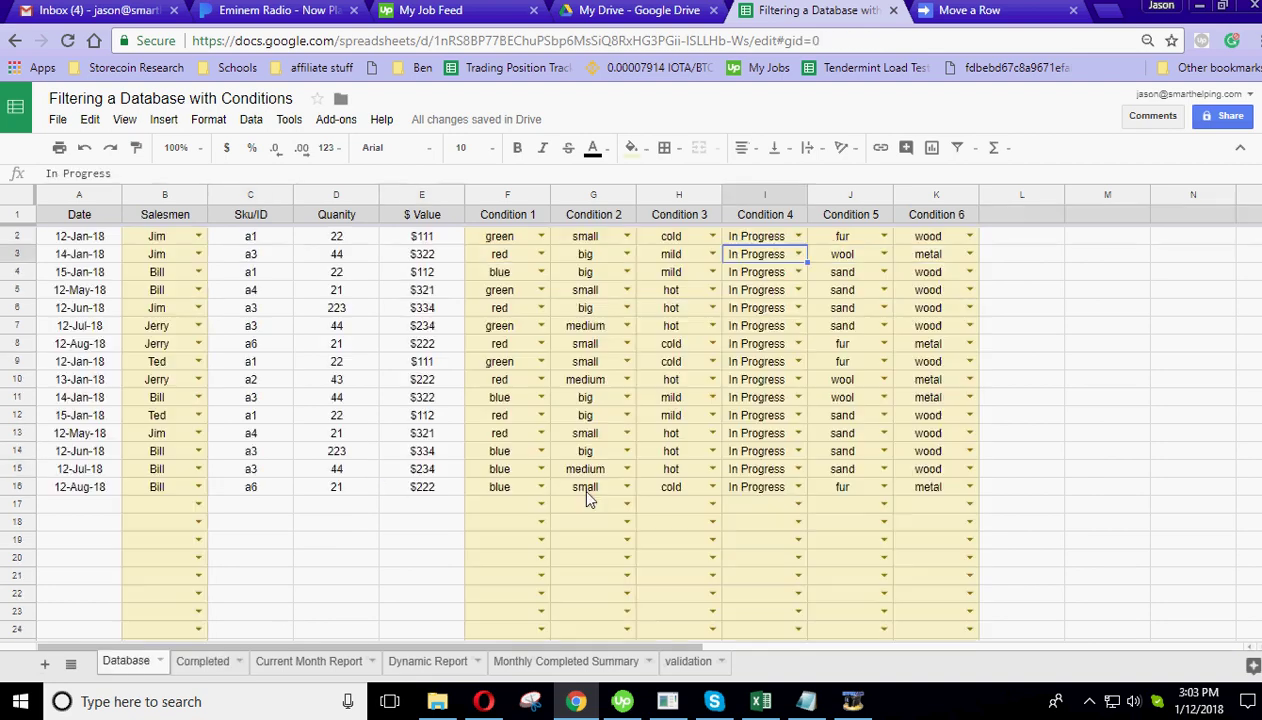
- Set Condition 4 to Complete for the sales in rows 8, 10, 13, 2 and 3
left_click(798, 343)
left_click(768, 388)
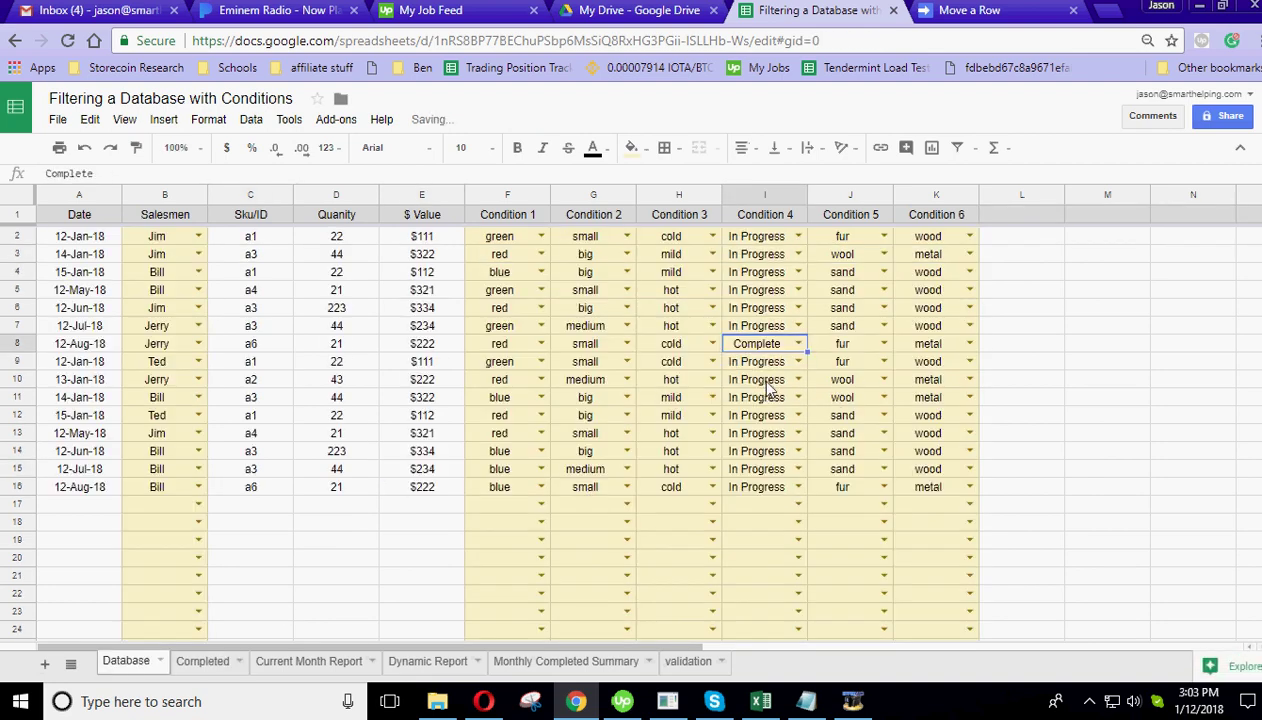
double_click(800, 379)
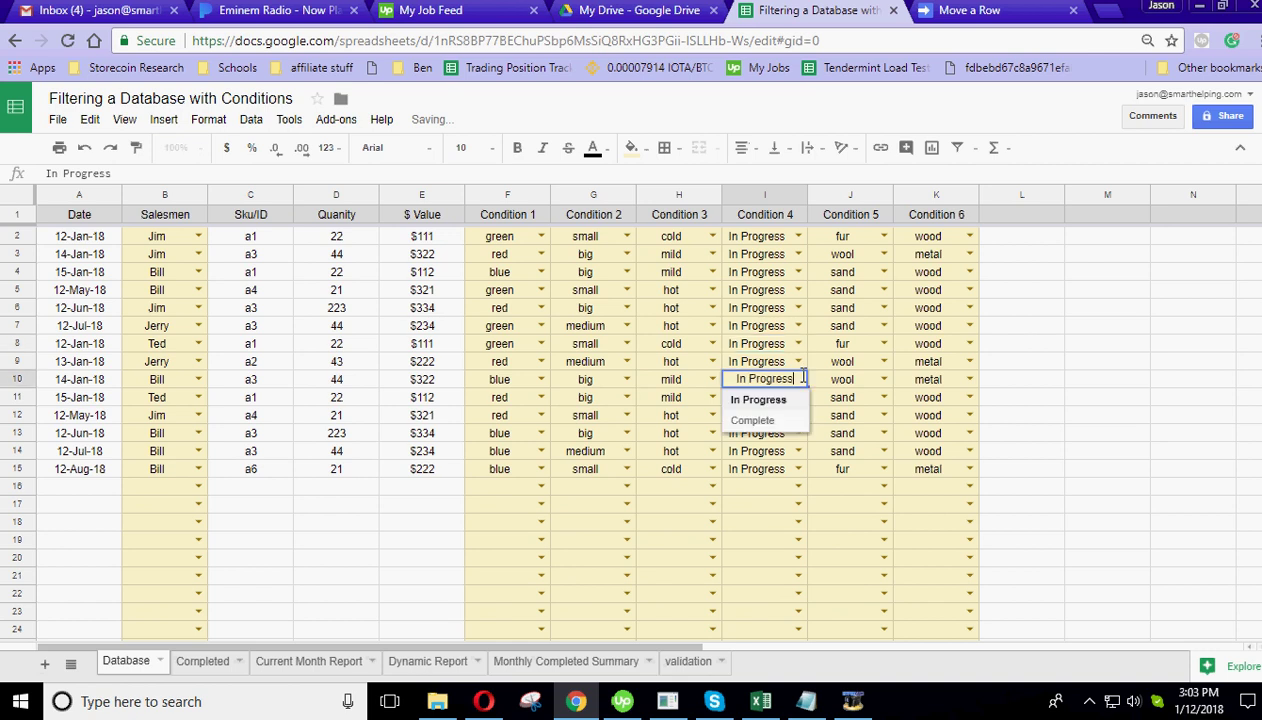
left_click(757, 420)
double_click(770, 432)
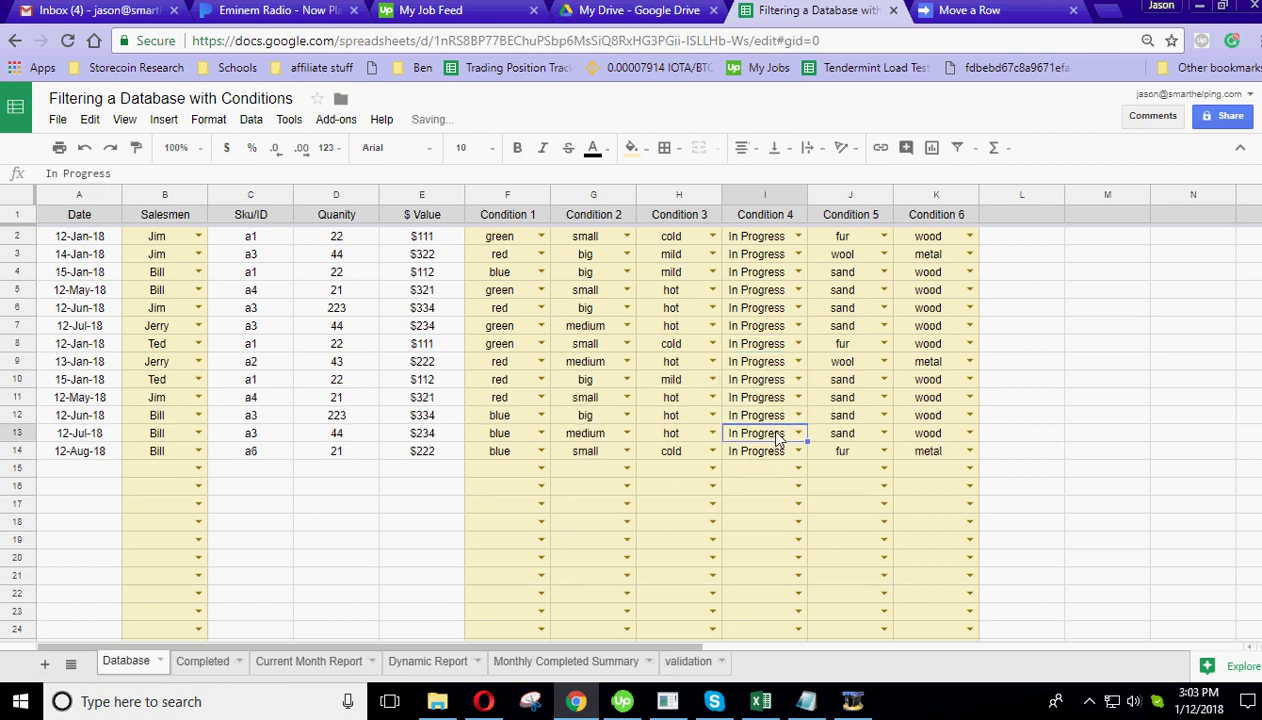
left_click(760, 474)
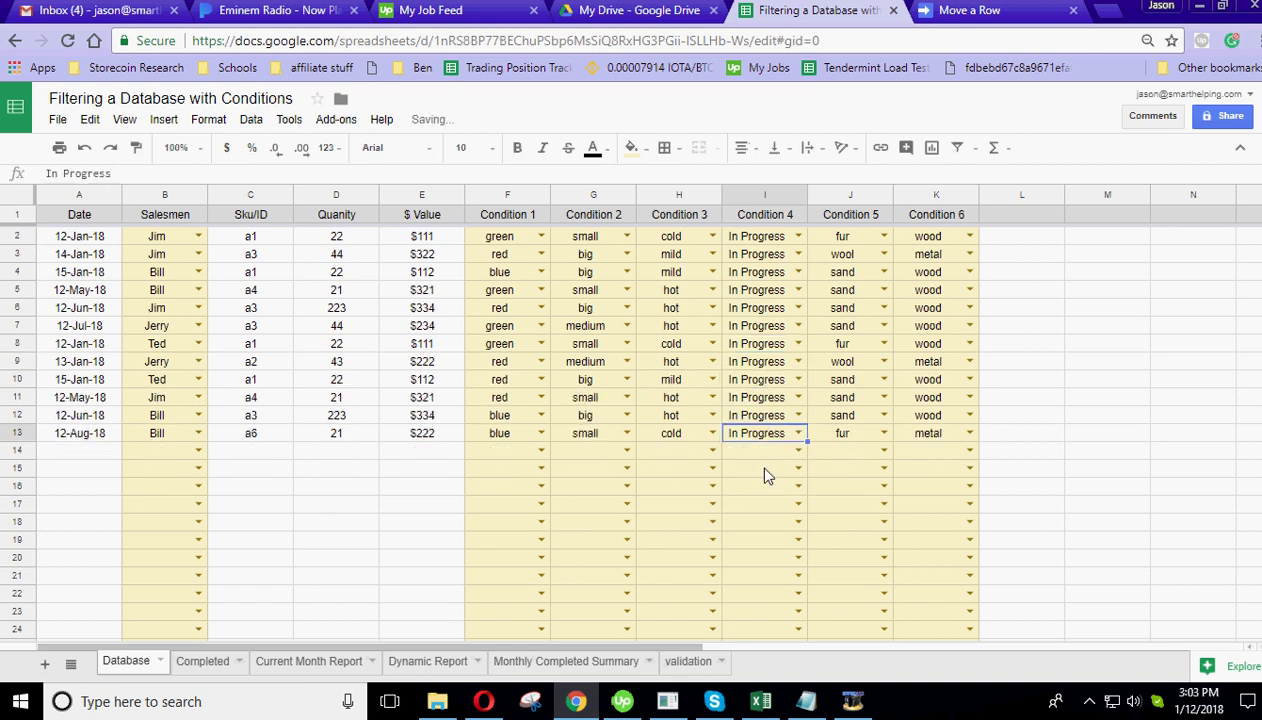
left_click(797, 238)
left_click(797, 238)
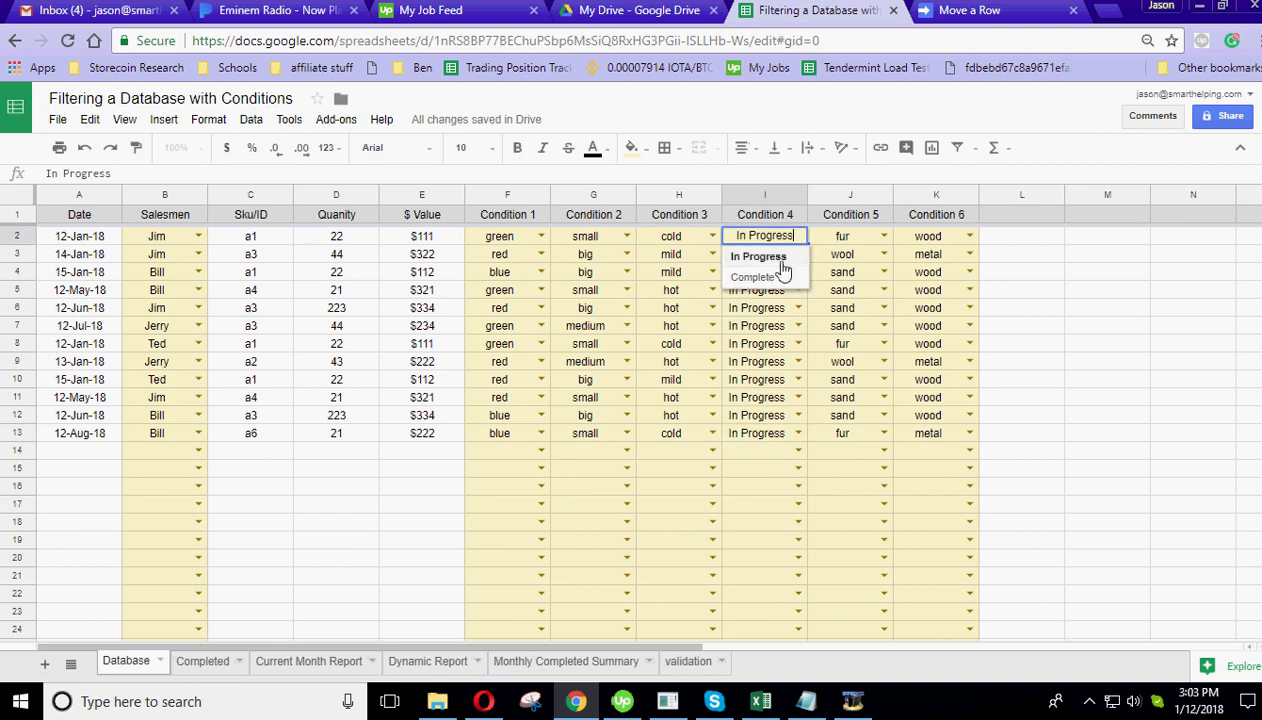
left_click(775, 278)
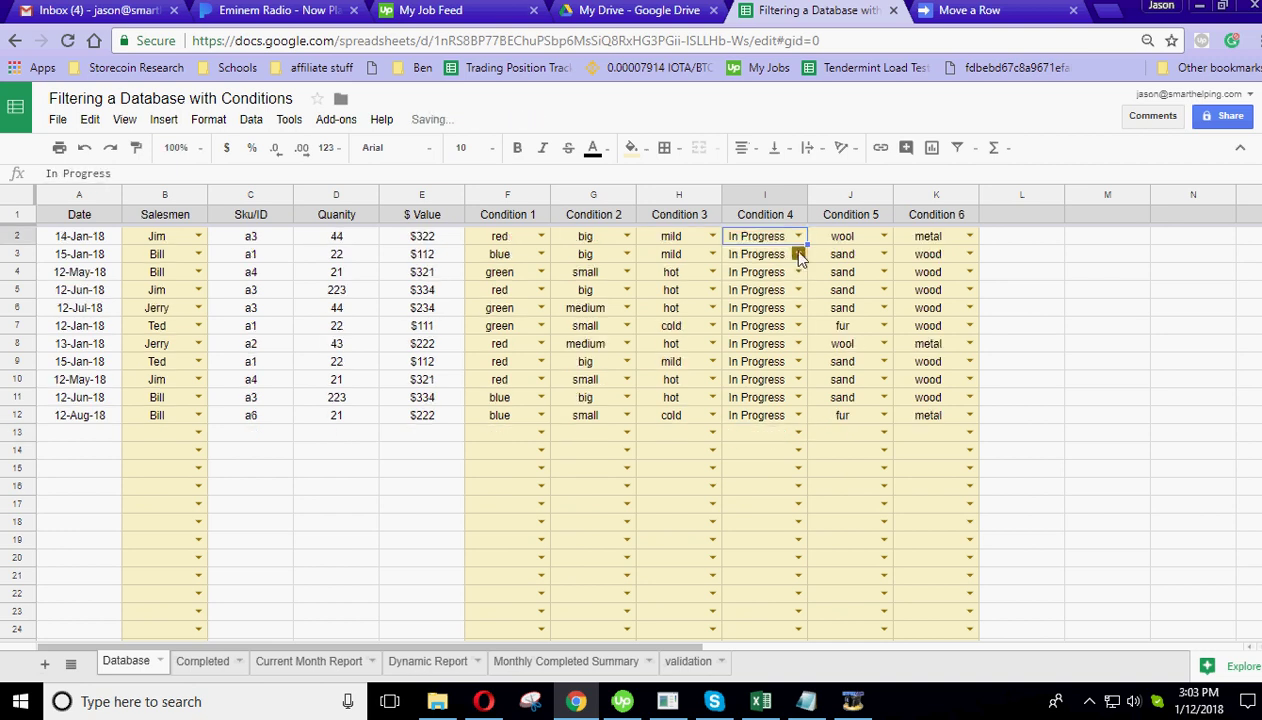
left_click(798, 254)
left_click(768, 293)
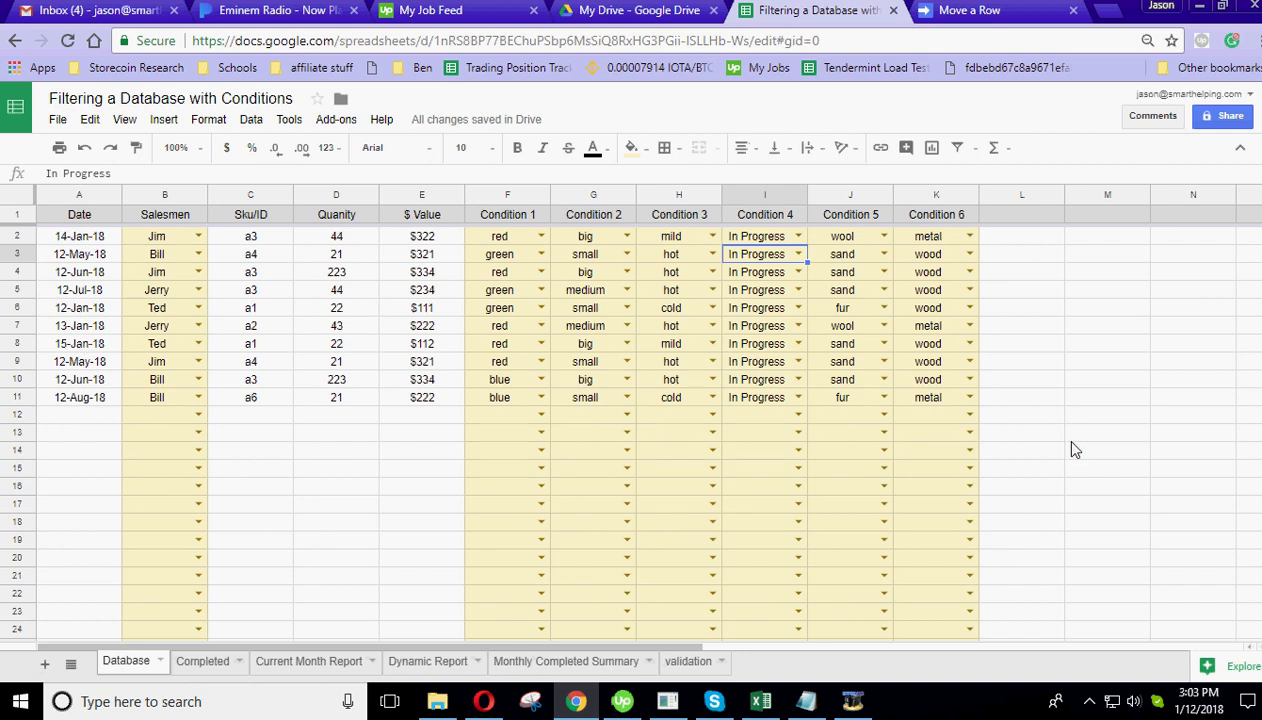
- Mark the sale in row 4 Complete four times as rows shift up
left_click(798, 272)
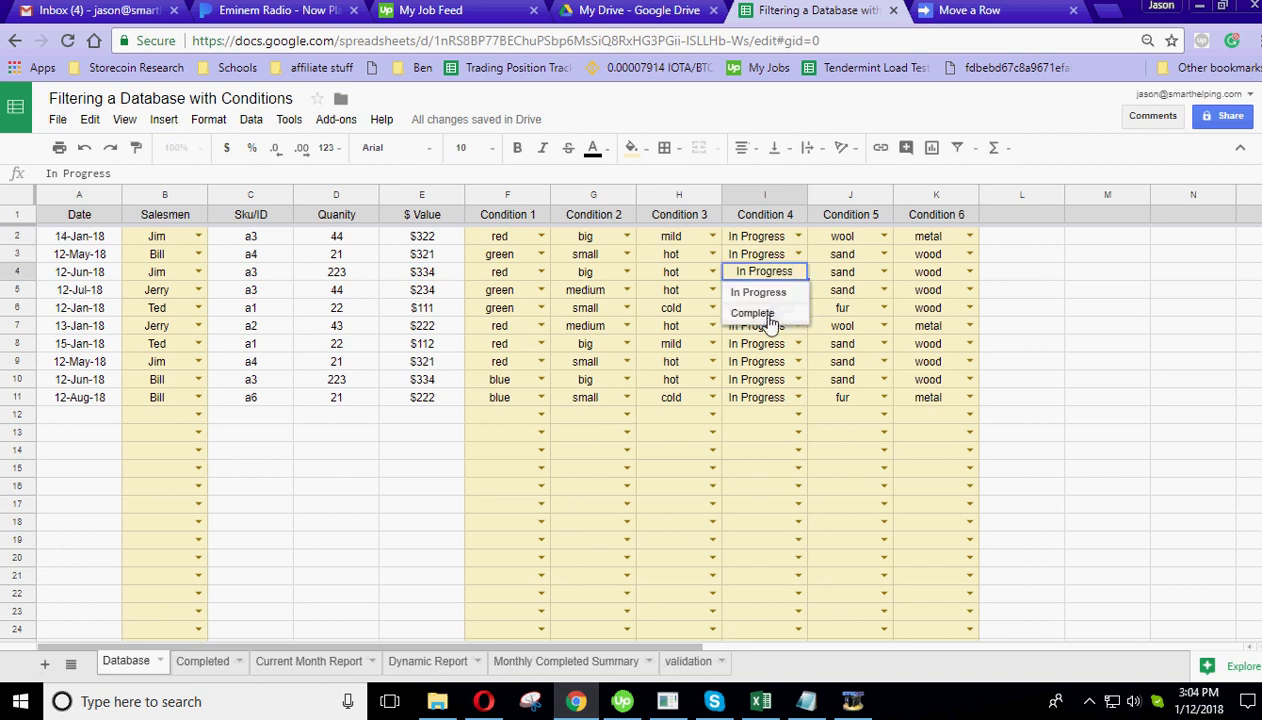
left_click(765, 322)
left_click(798, 272)
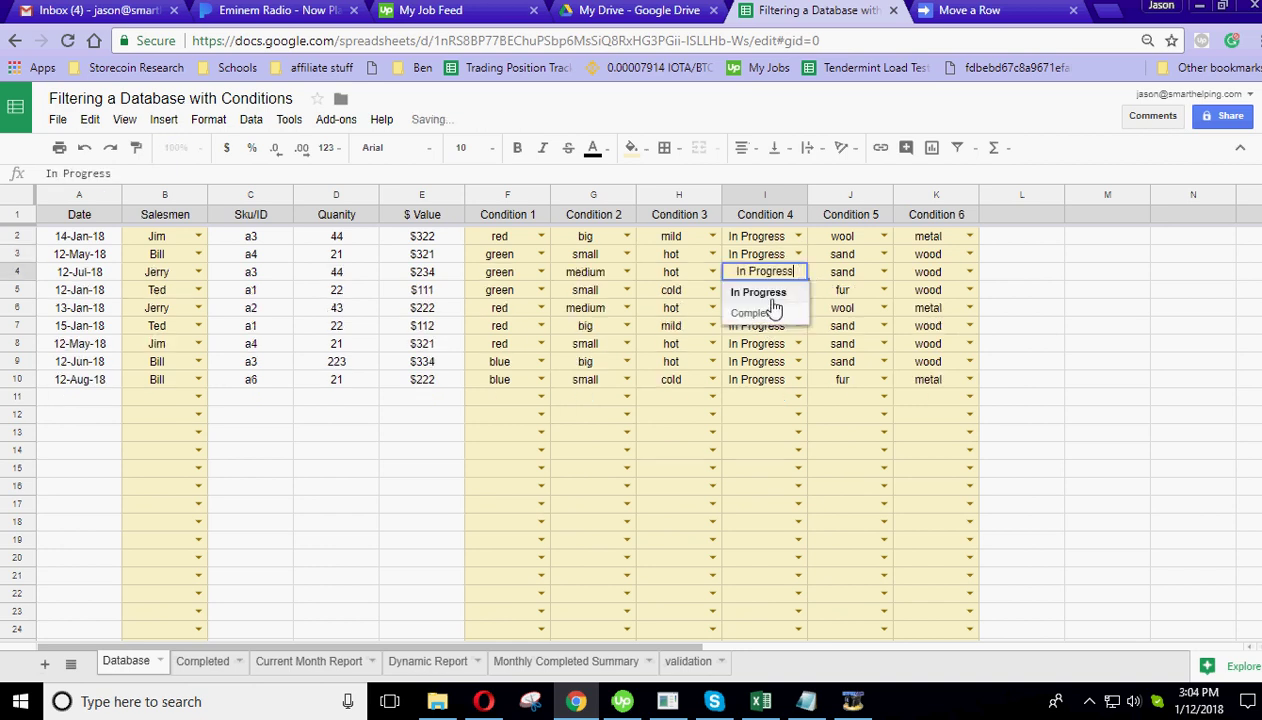
left_click(768, 311)
left_click(798, 272)
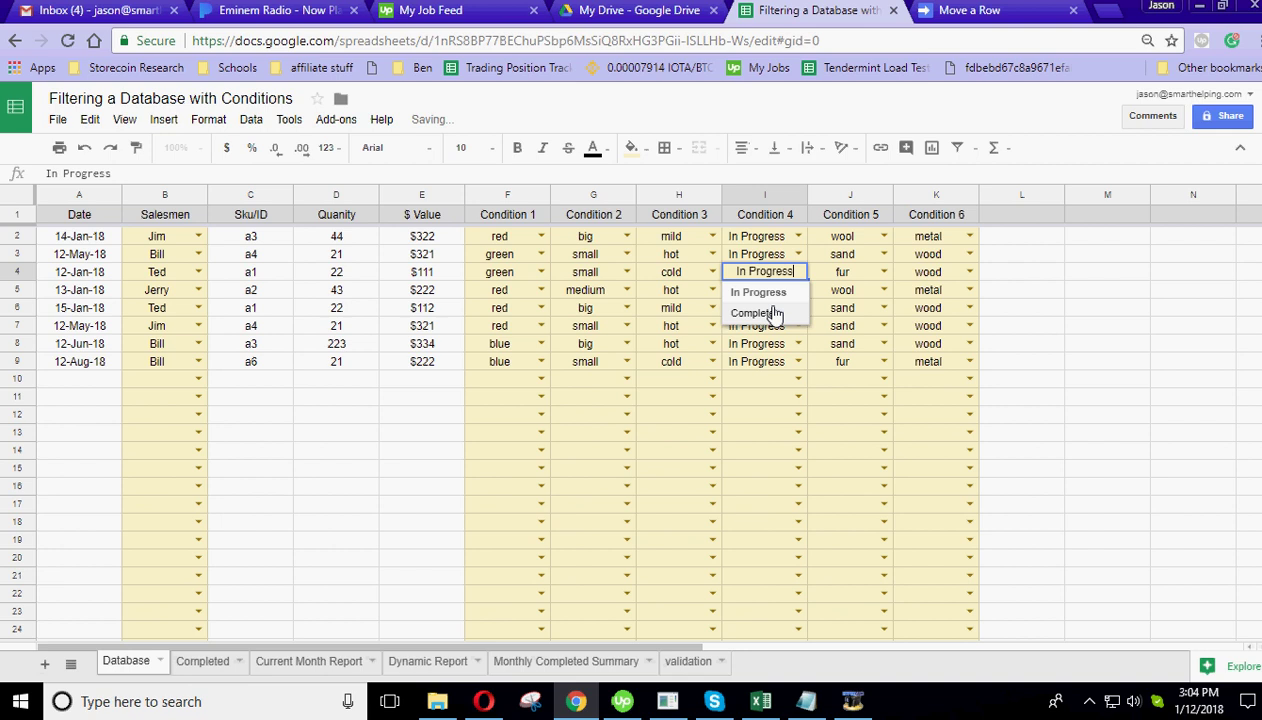
left_click(766, 310)
left_click(798, 272)
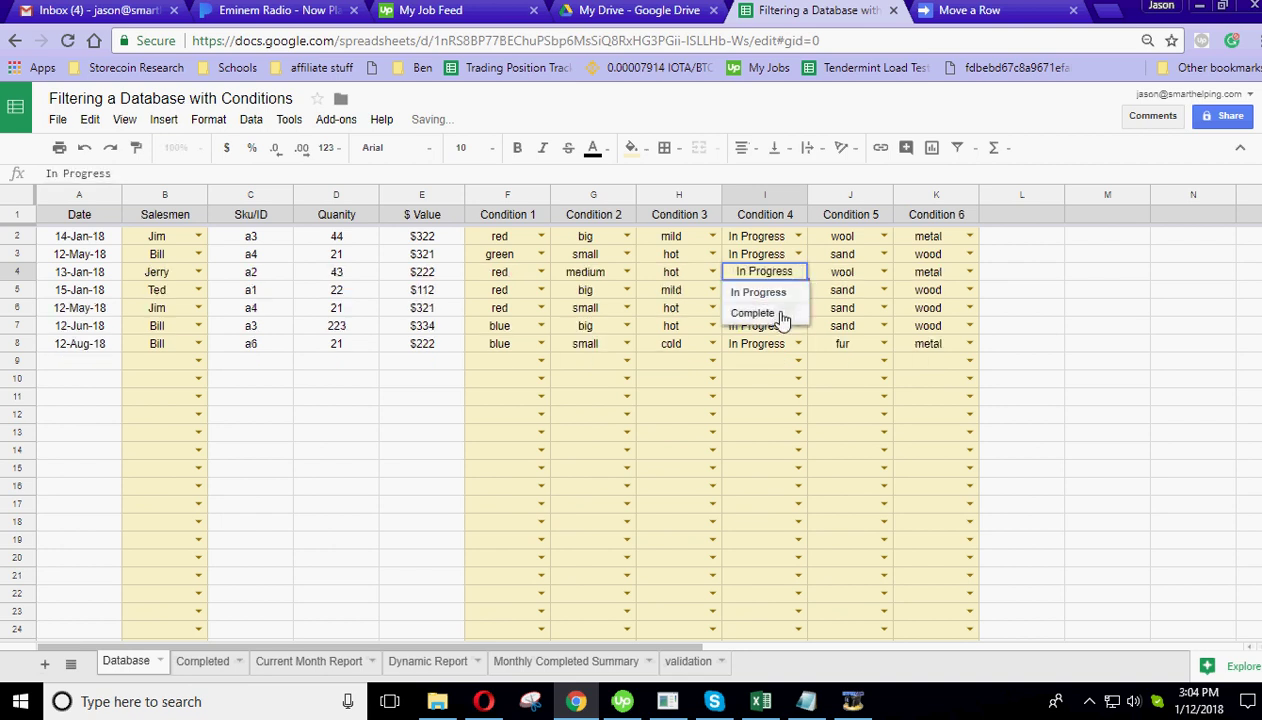
left_click(766, 311)
- Mark each remaining sale in row 2 Complete until only headers remain on Database
left_click(798, 237)
left_click(766, 276)
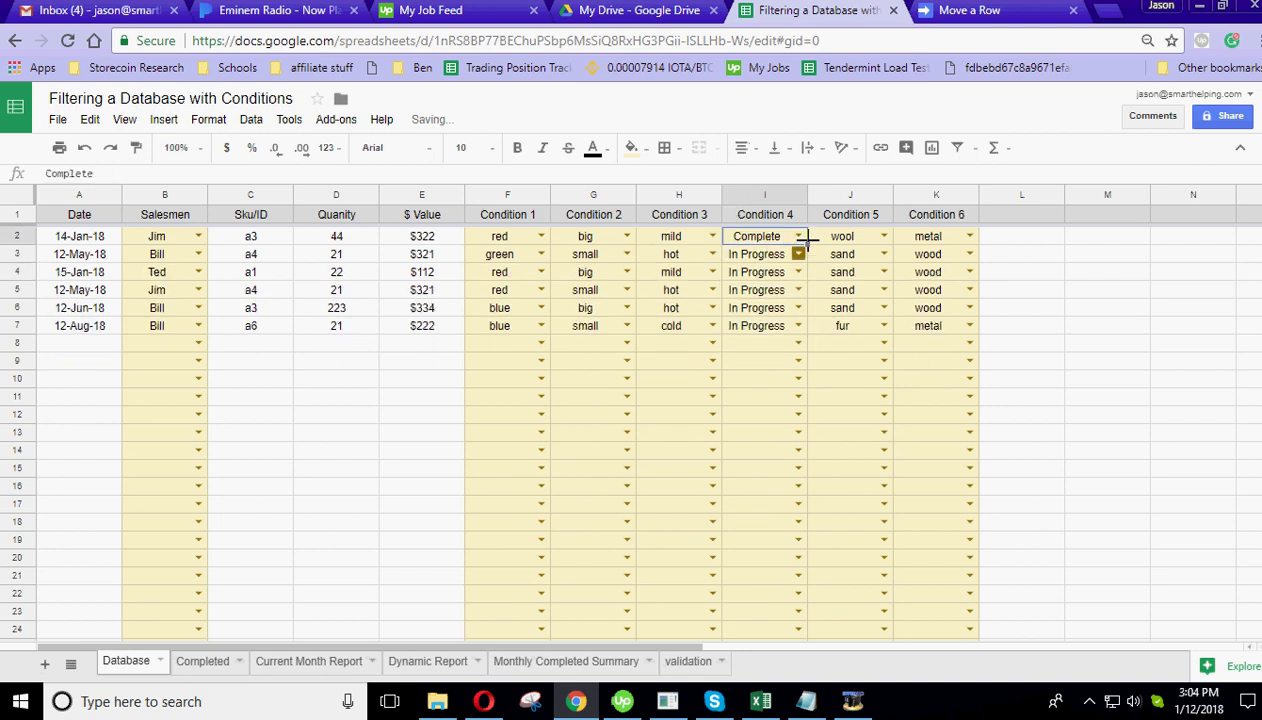
left_click(798, 237)
left_click(766, 277)
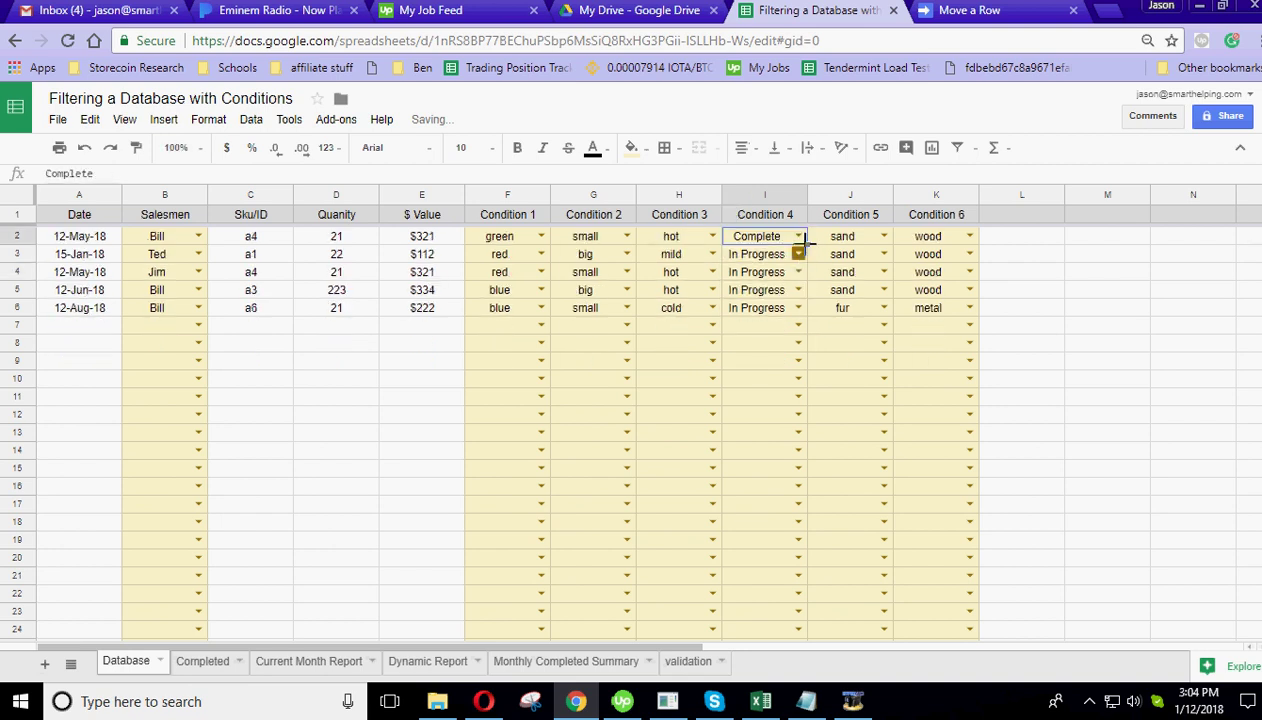
left_click(798, 237)
left_click(762, 277)
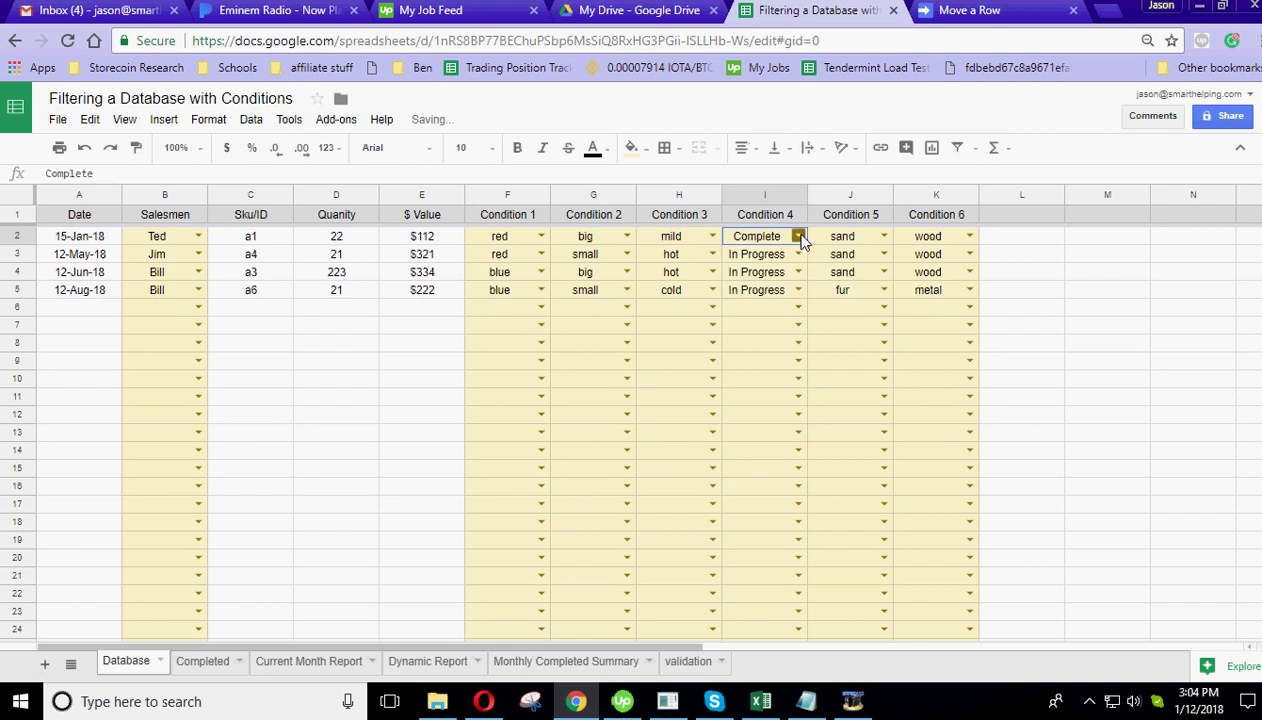
left_click(799, 237)
left_click(766, 277)
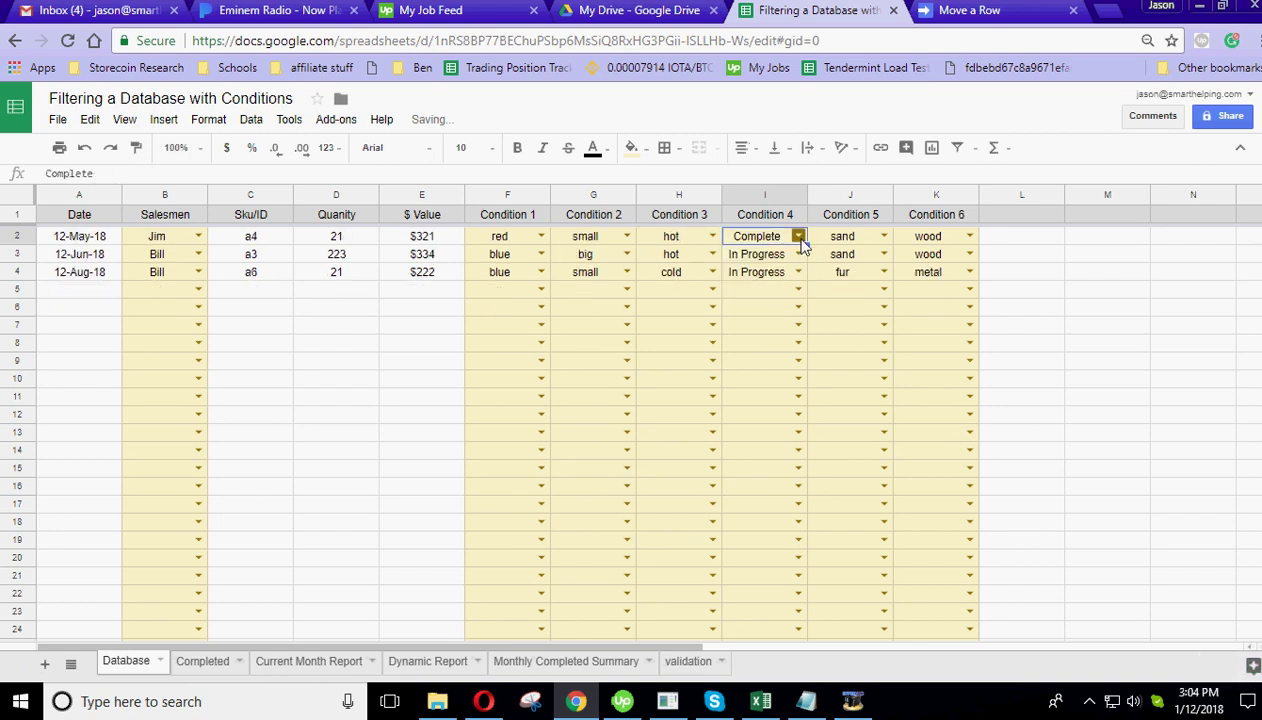
left_click(799, 237)
left_click(766, 277)
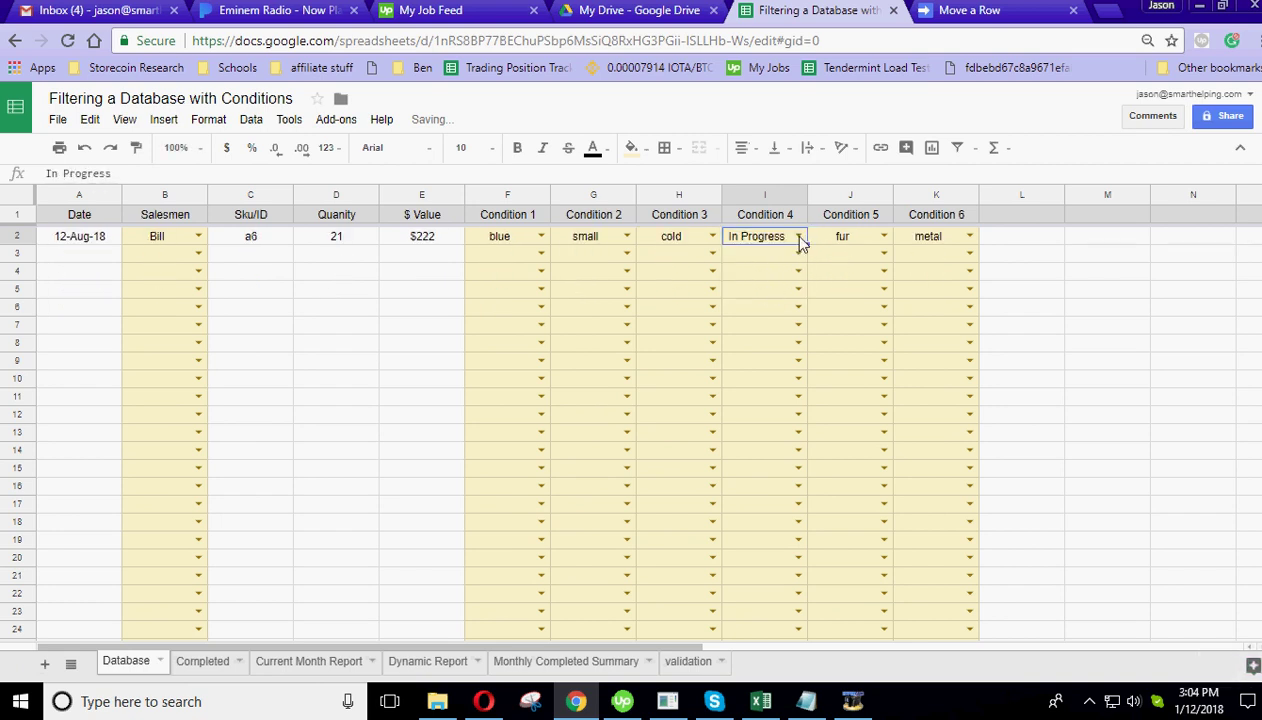
left_click(799, 237)
left_click(774, 279)
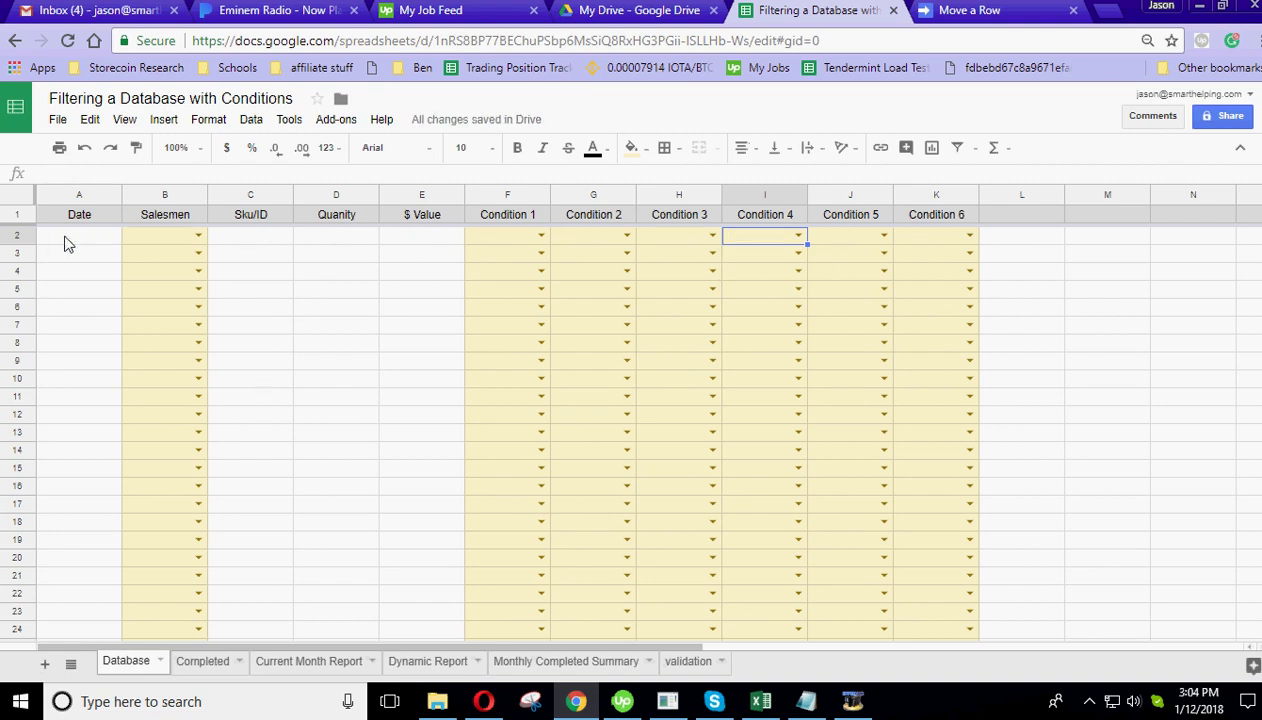
- View the Completed sheet's moved sales, then browse Current Month Report and Dynamic Report
left_click(202, 662)
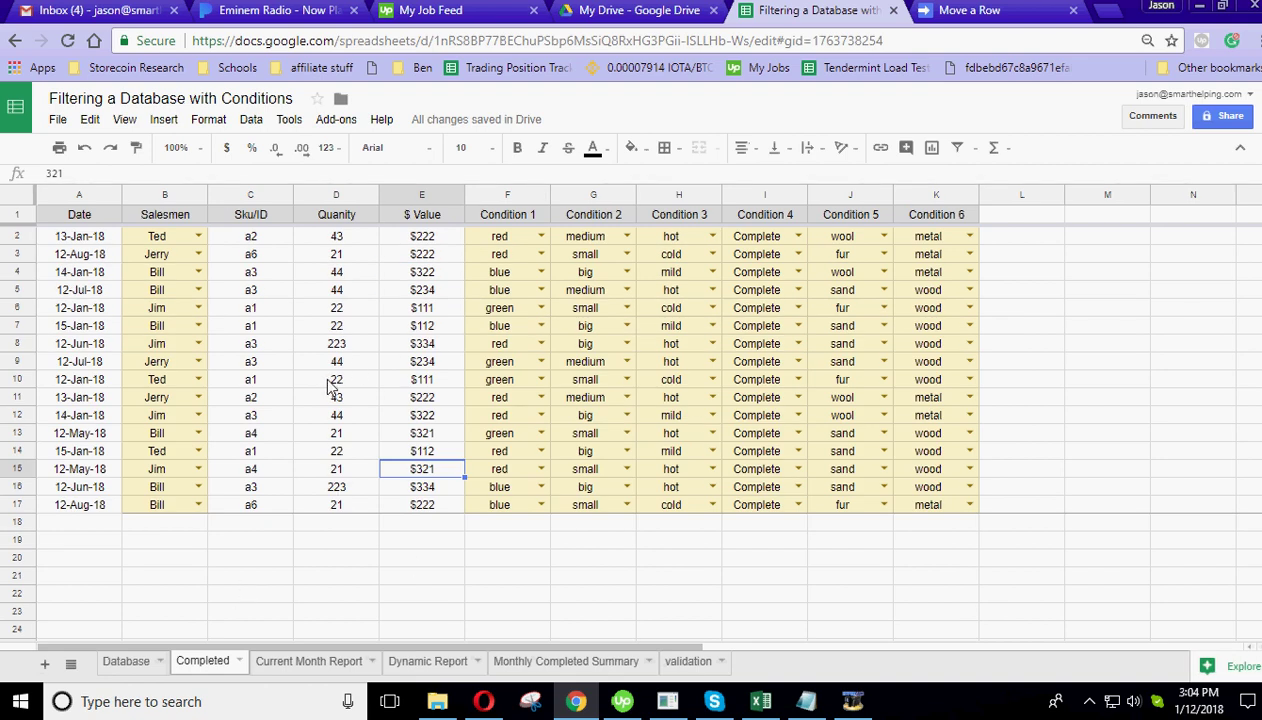
left_click(312, 662)
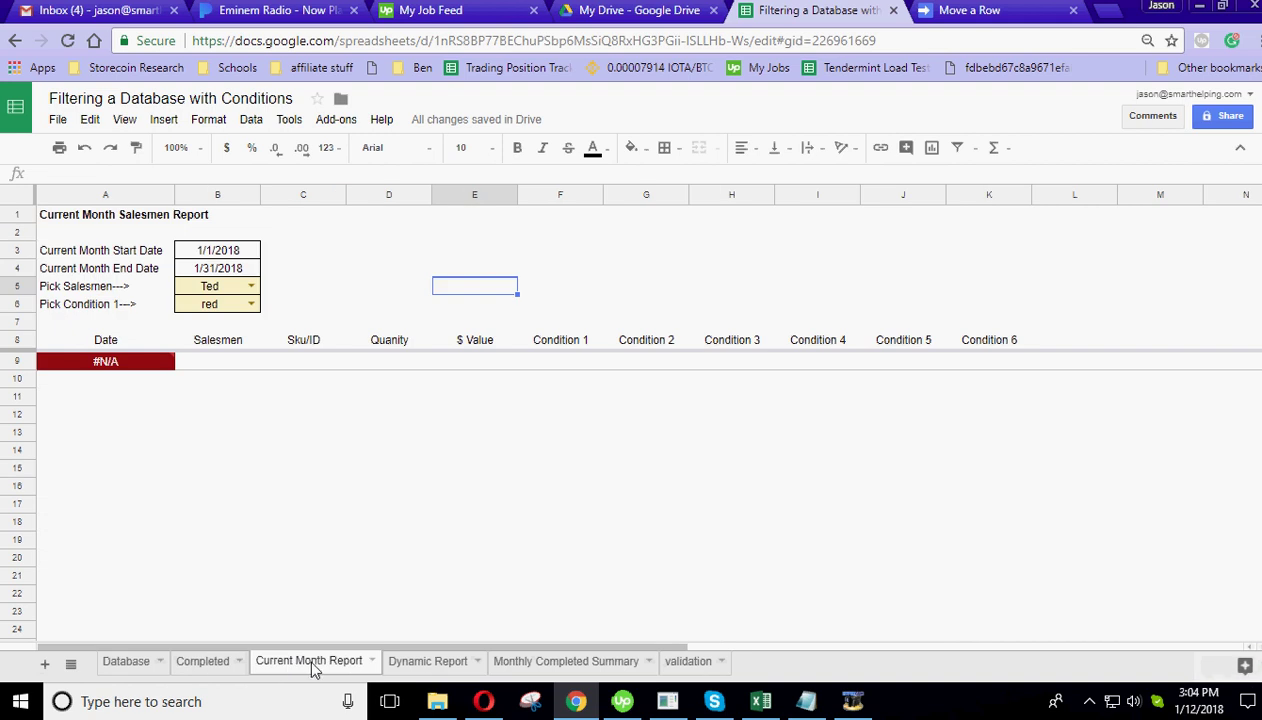
left_click(408, 664)
left_click(318, 670)
left_click(125, 664)
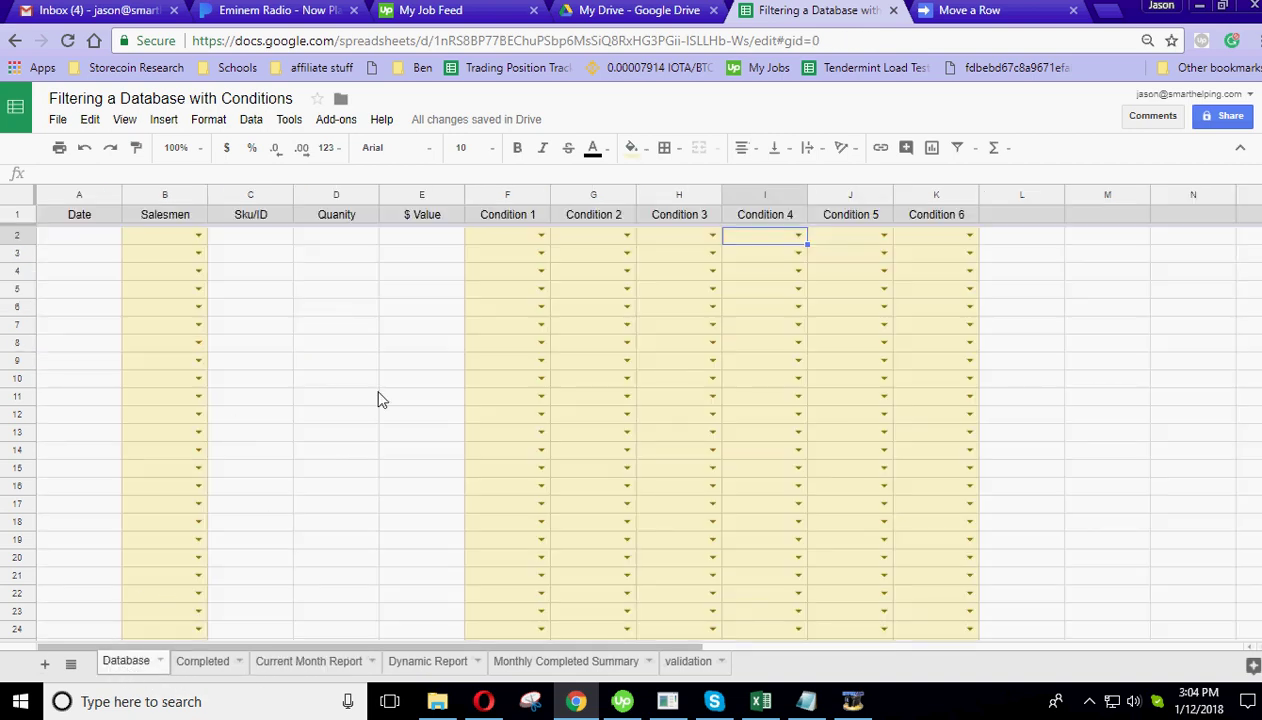
left_click(305, 663)
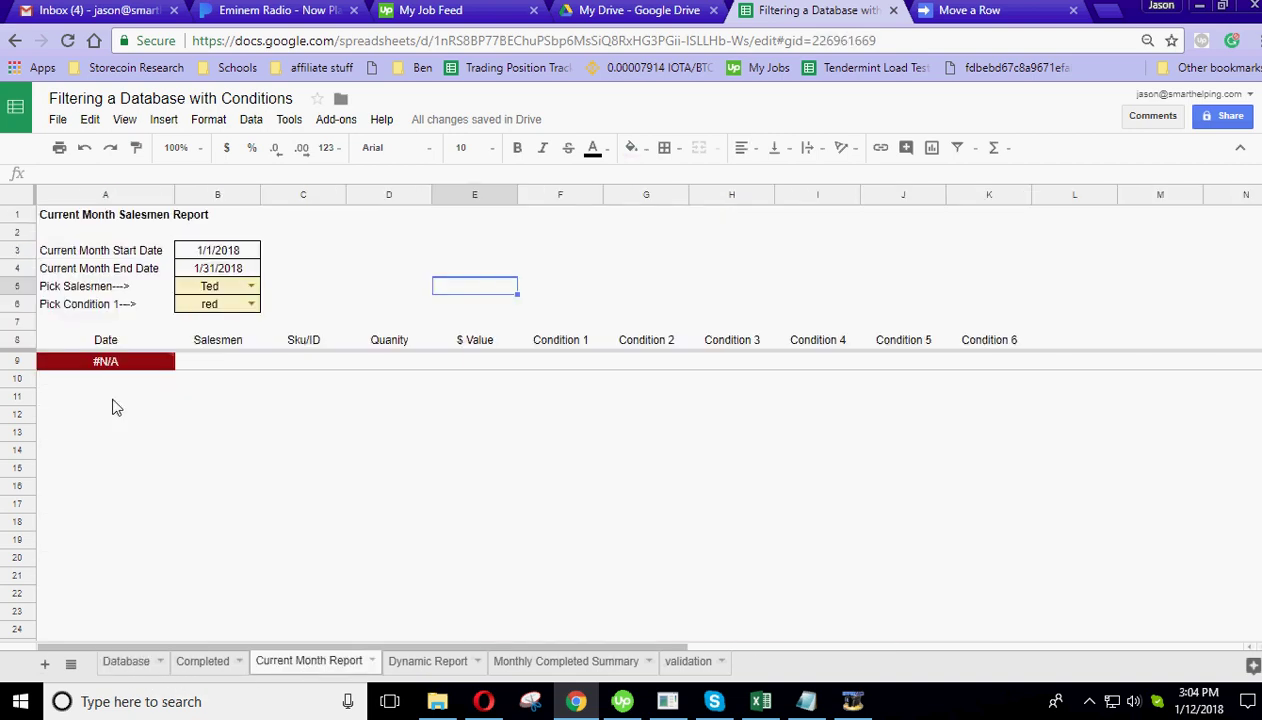
left_click(441, 663)
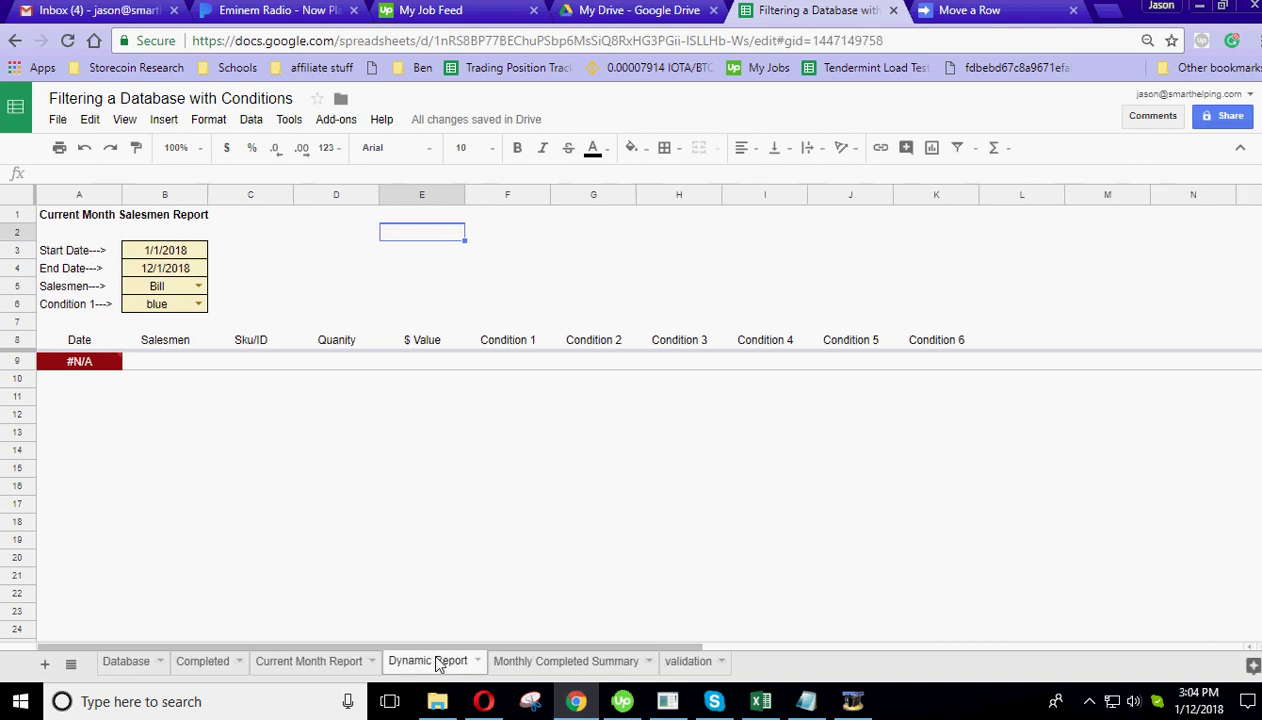
left_click(305, 664)
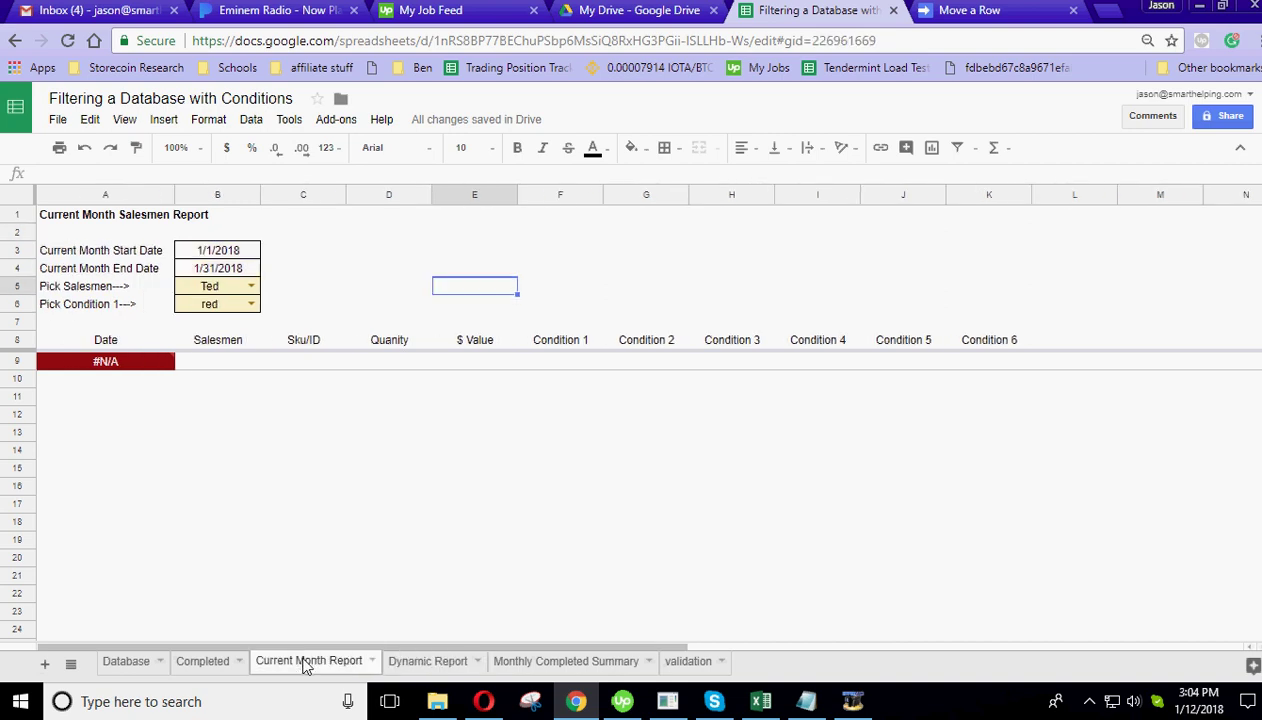
- Inspect the #N/A result near B9 on Current Month Report, then view Dynamic Report
left_click(222, 357)
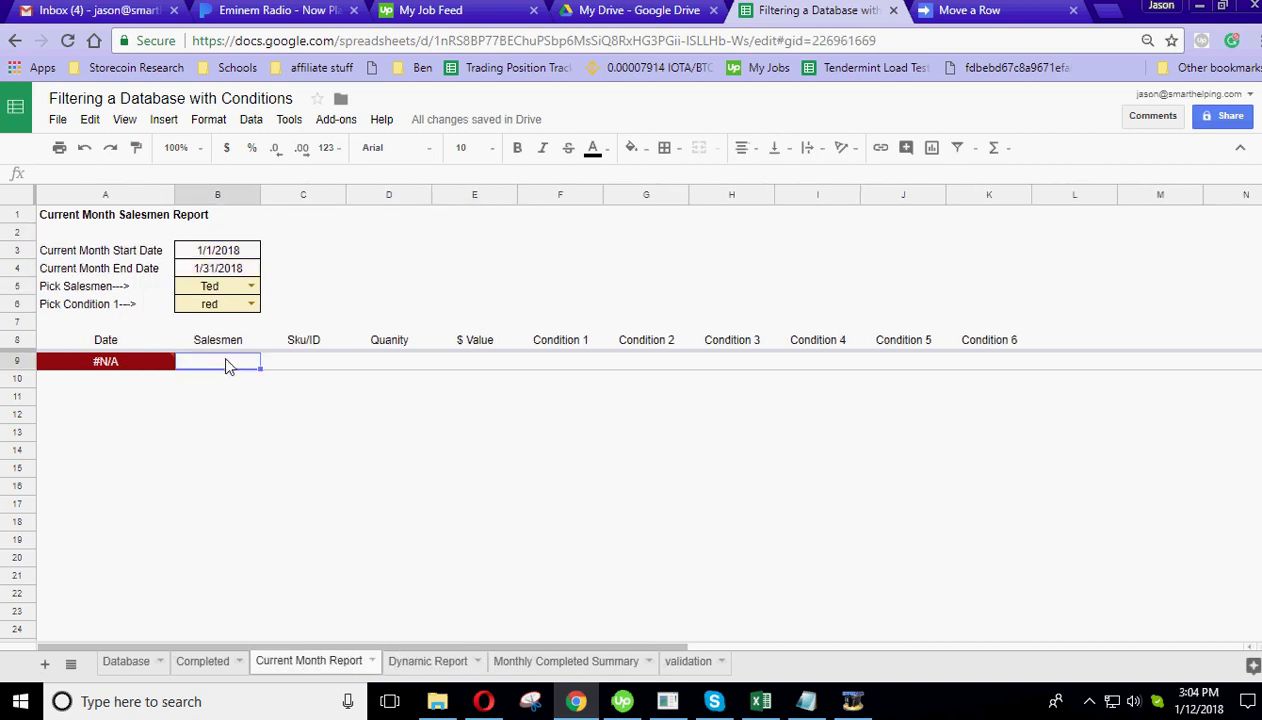
left_click(216, 432)
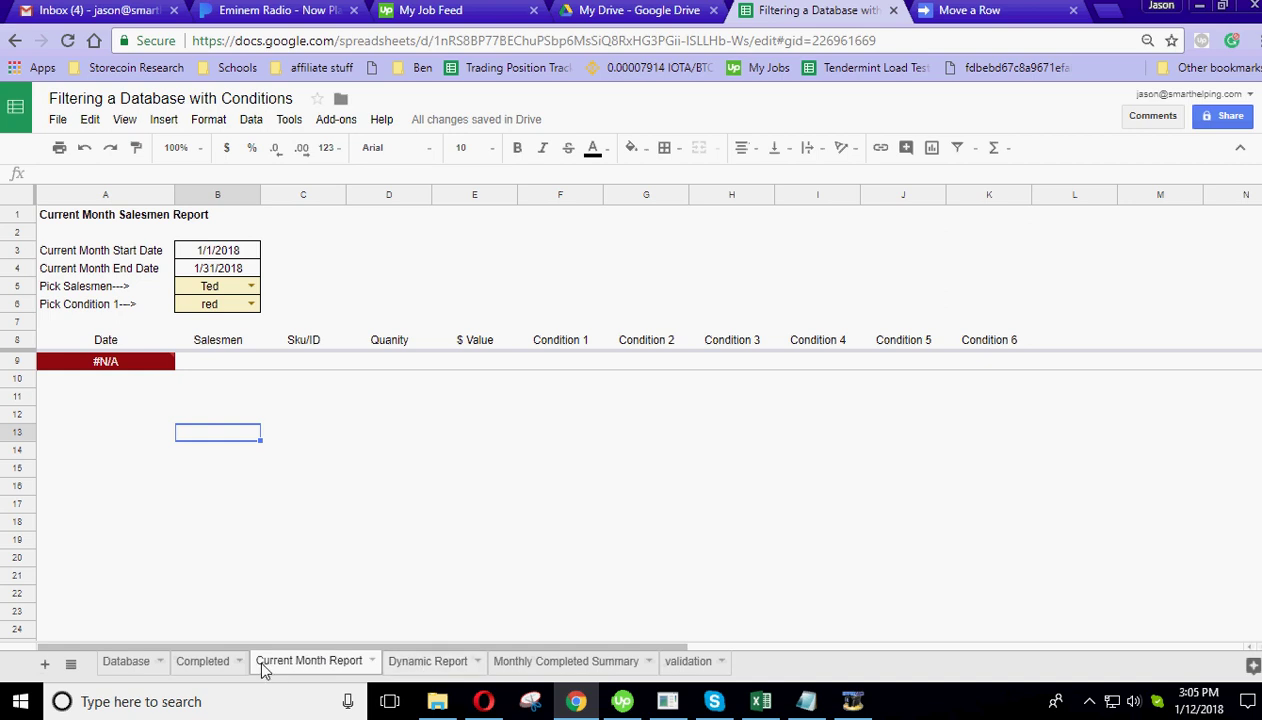
left_click(421, 662)
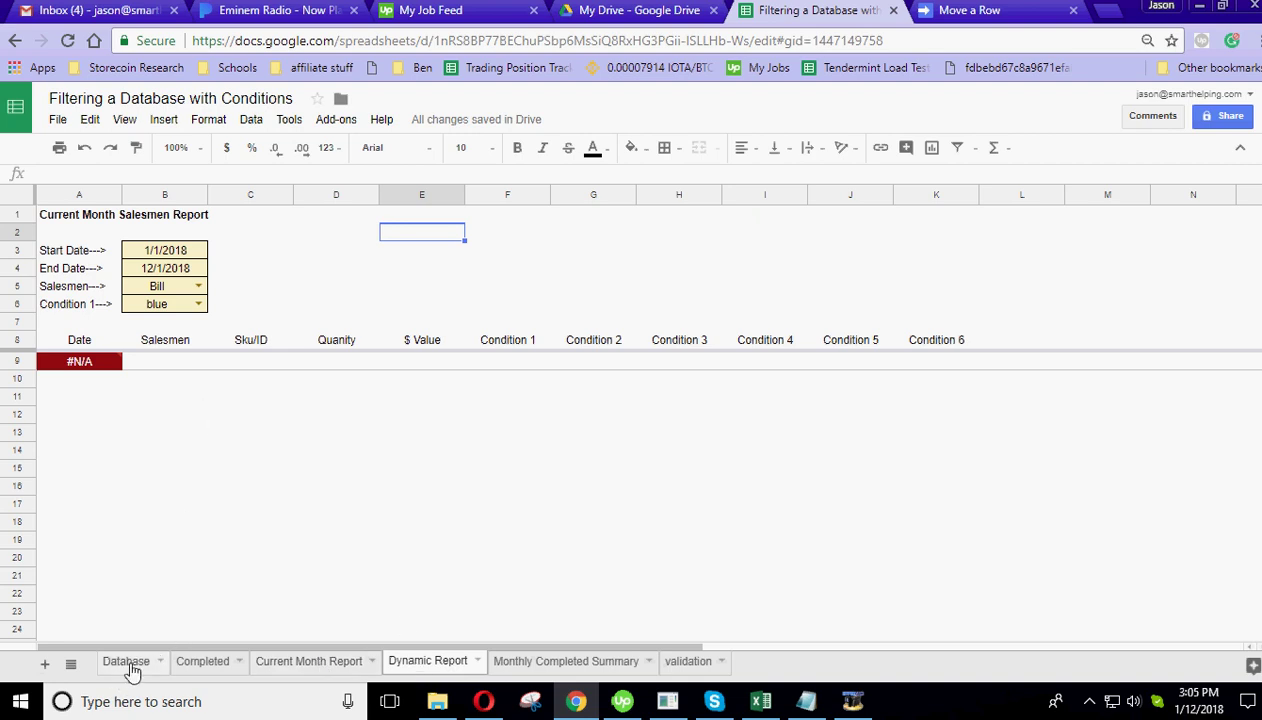
mouse_move(104, 367)
- Compare the Completed and Database sheets, then bring up Monthly Completed Summary
left_click(201, 664)
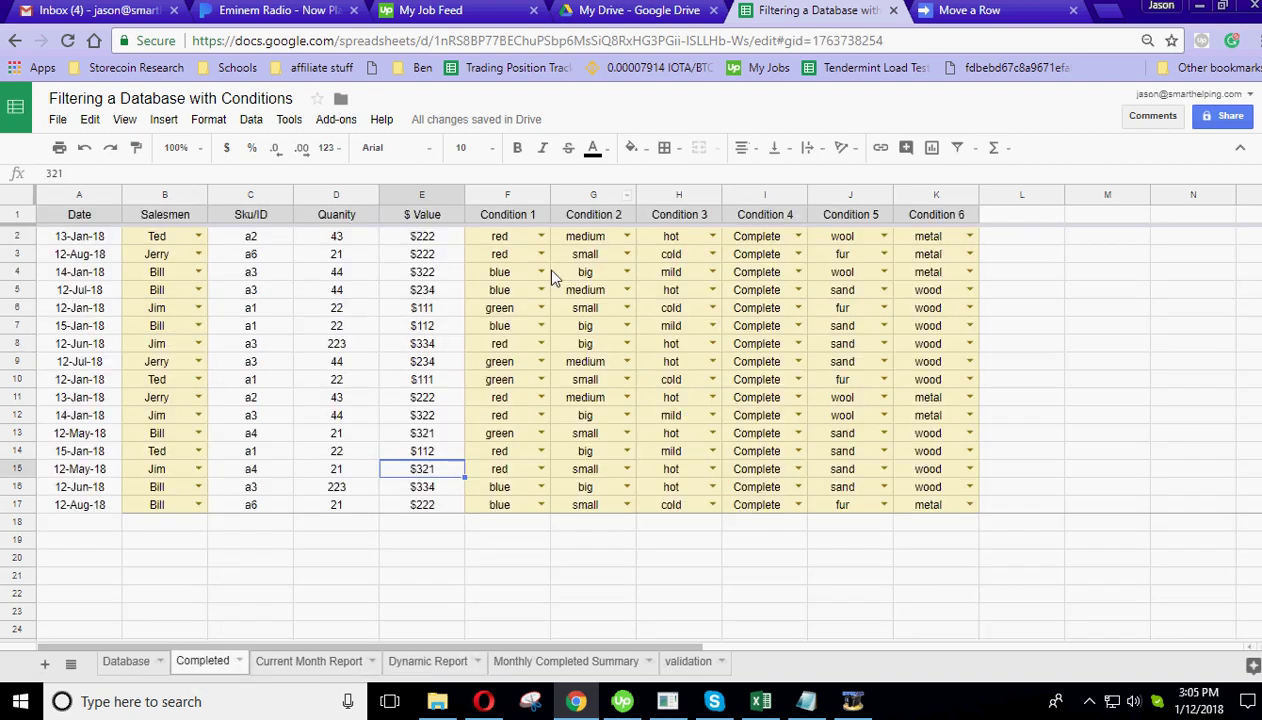
left_click(124, 668)
left_click(203, 668)
left_click(555, 670)
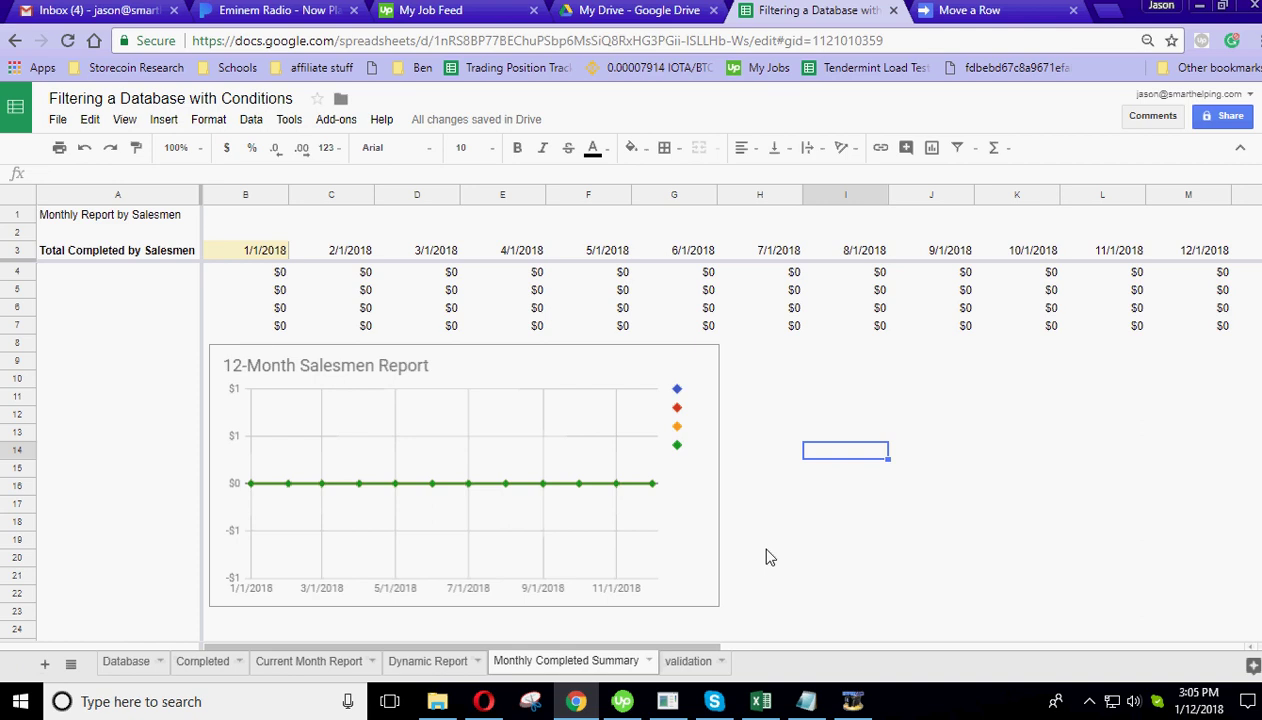
left_click(208, 664)
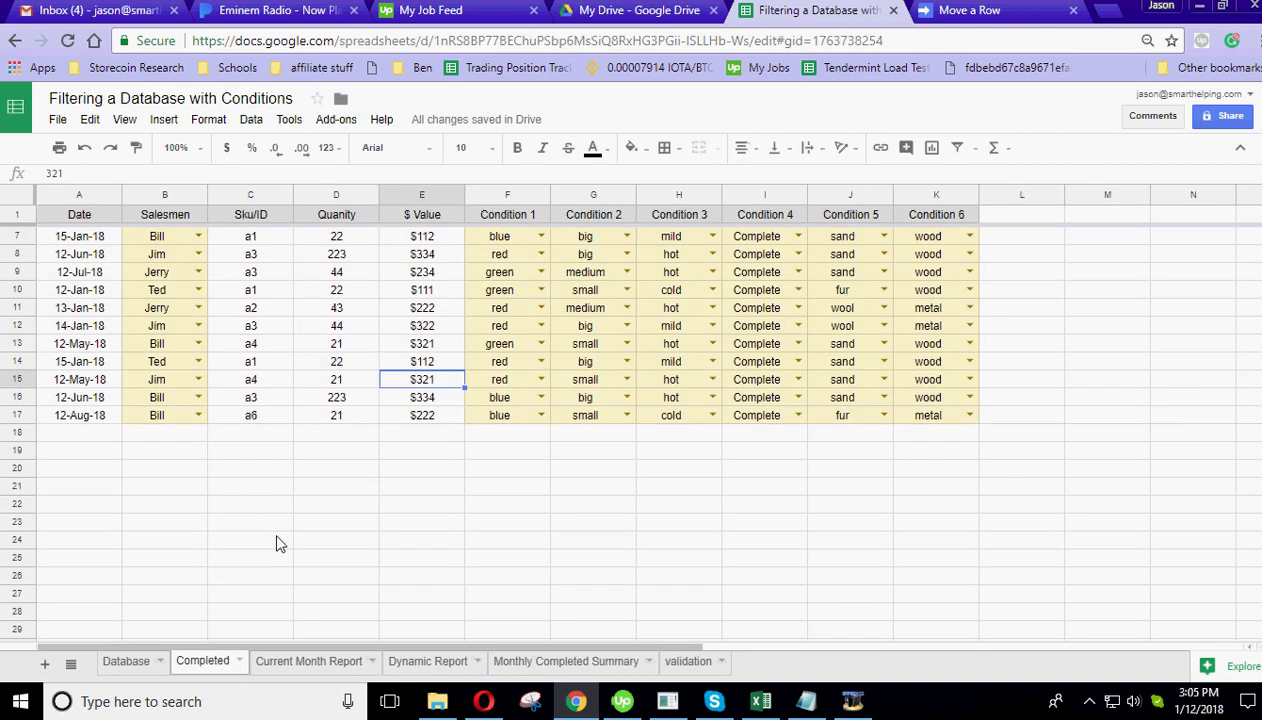
left_click(534, 663)
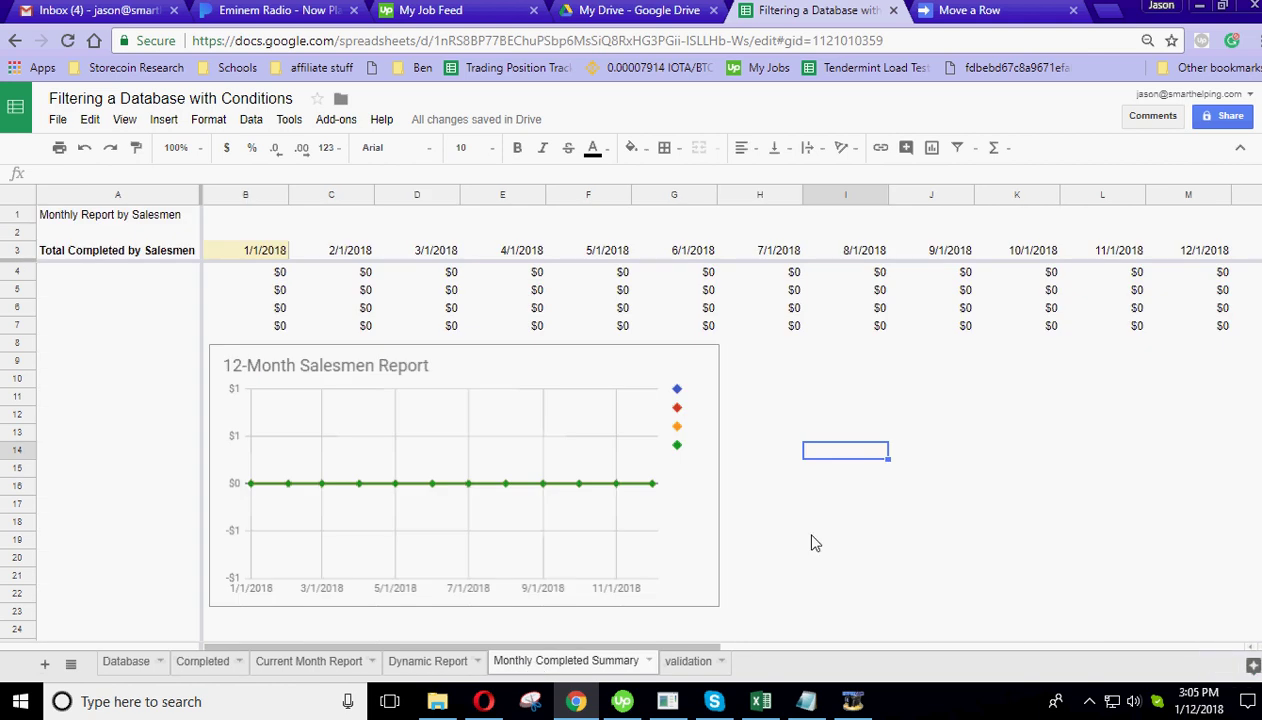
- Inspect the SUMIFS formulas in B4 and B5 and the salesman list formula in A4
left_click(271, 281)
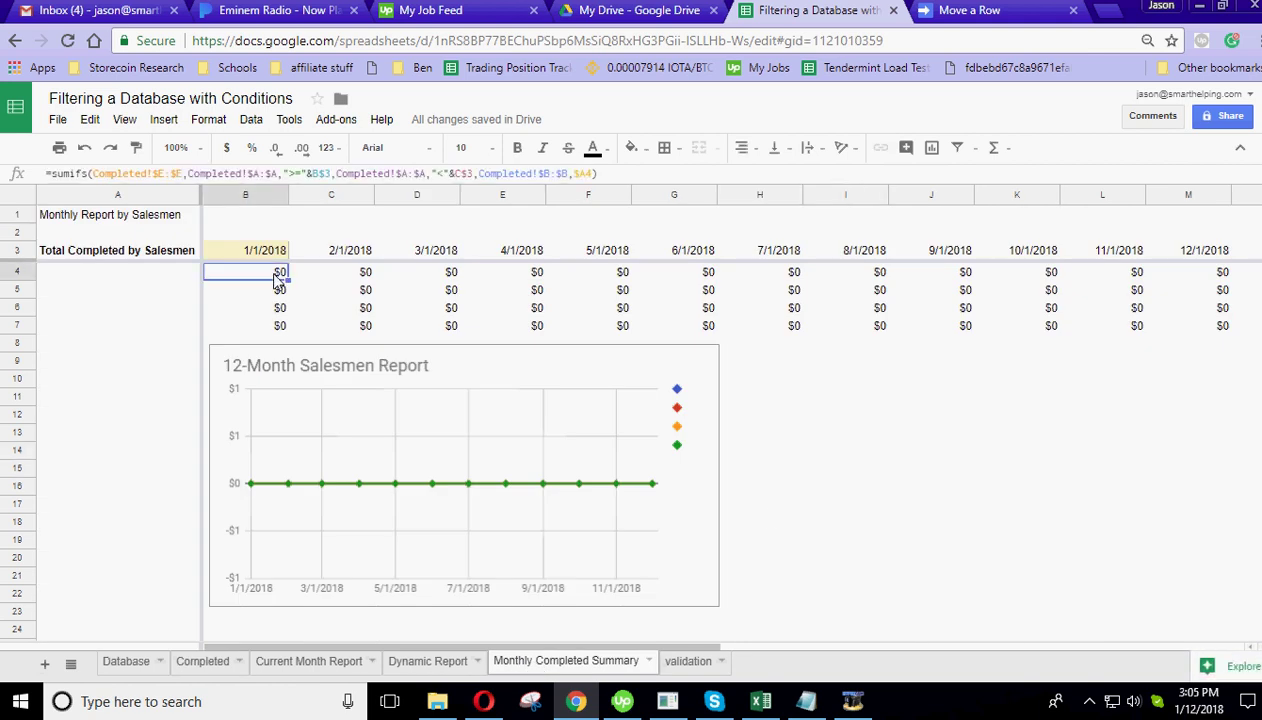
key("Down")
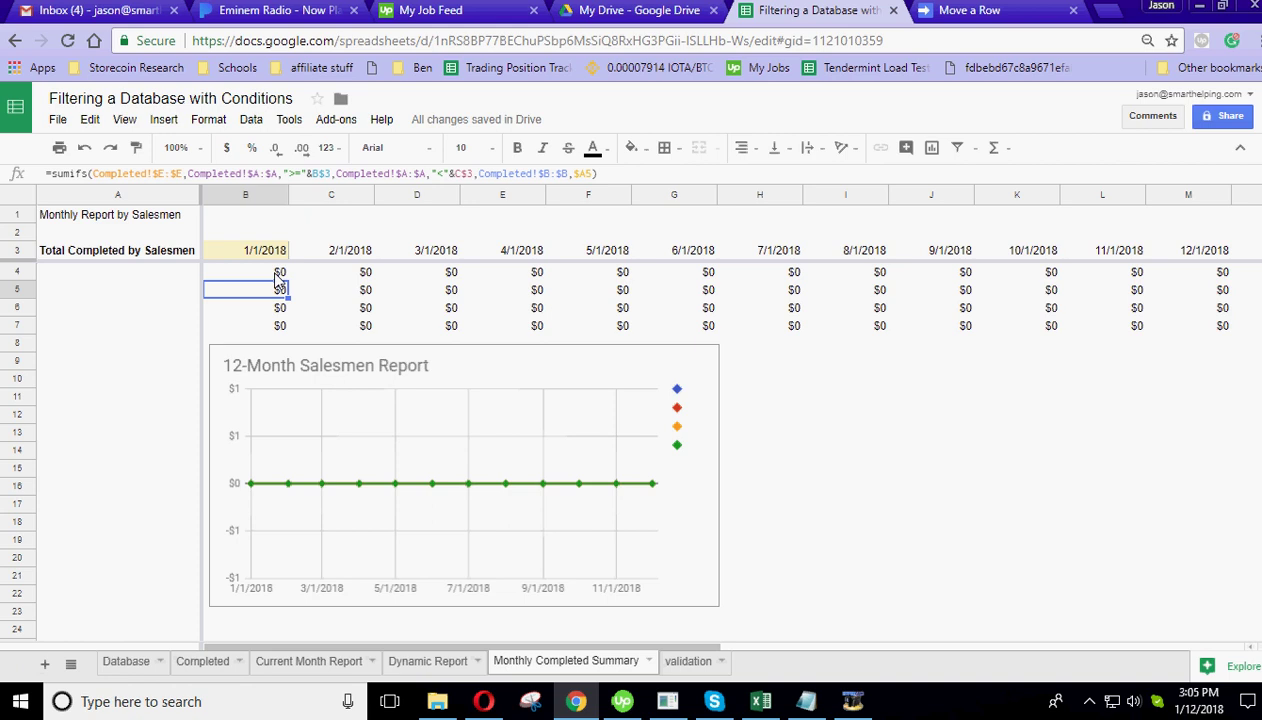
left_click(168, 276)
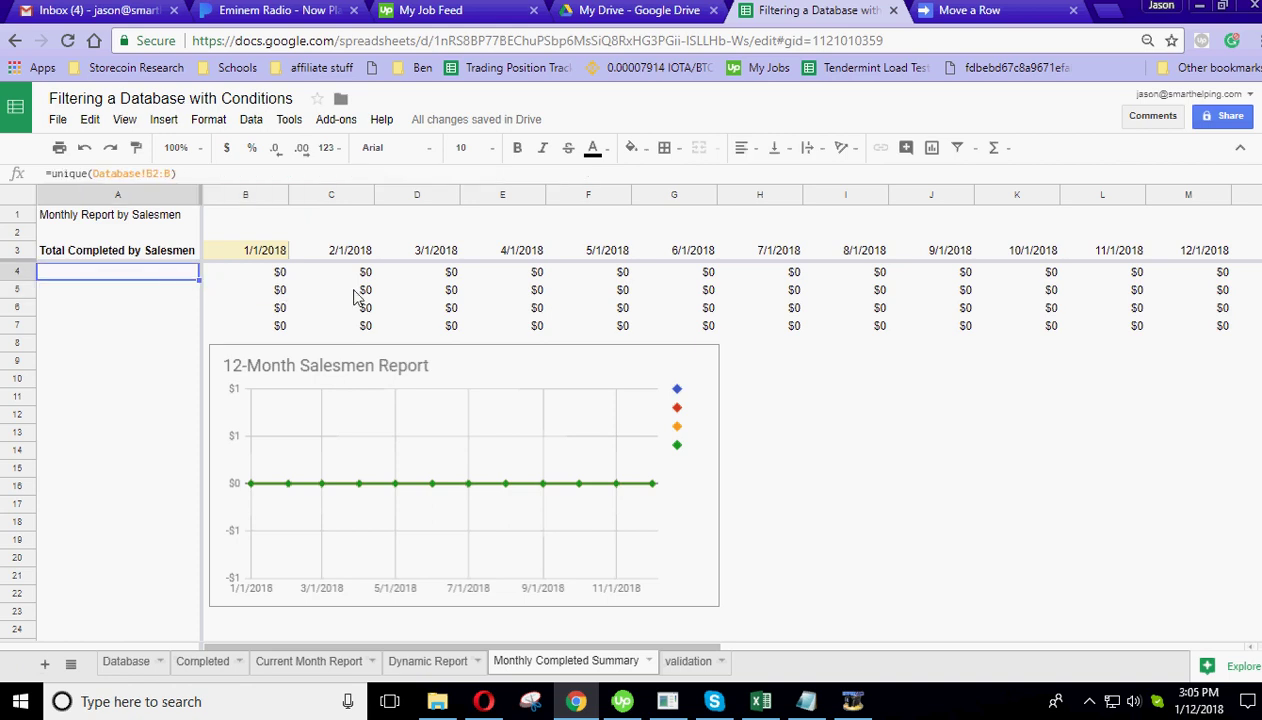
- Enter =unique(validation!C2:C) in A4 to list salesmen, then check Ted's January total in B4
type("=unique(")
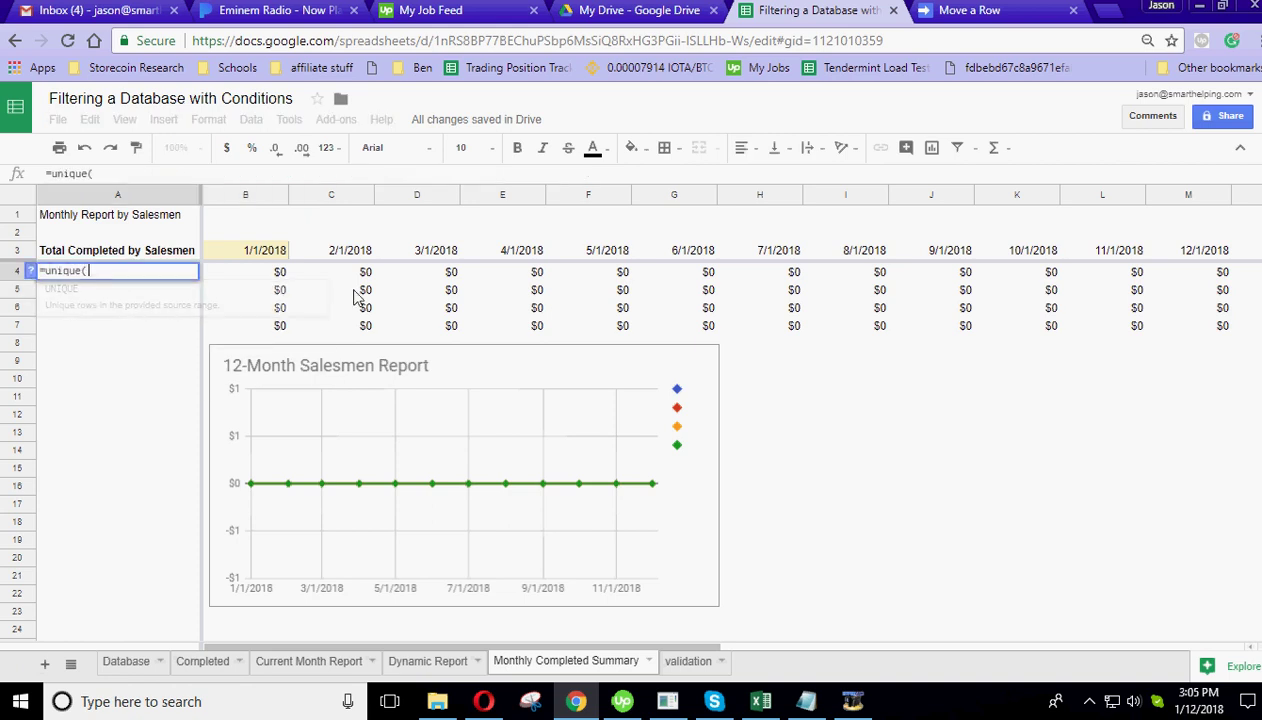
left_click(676, 661)
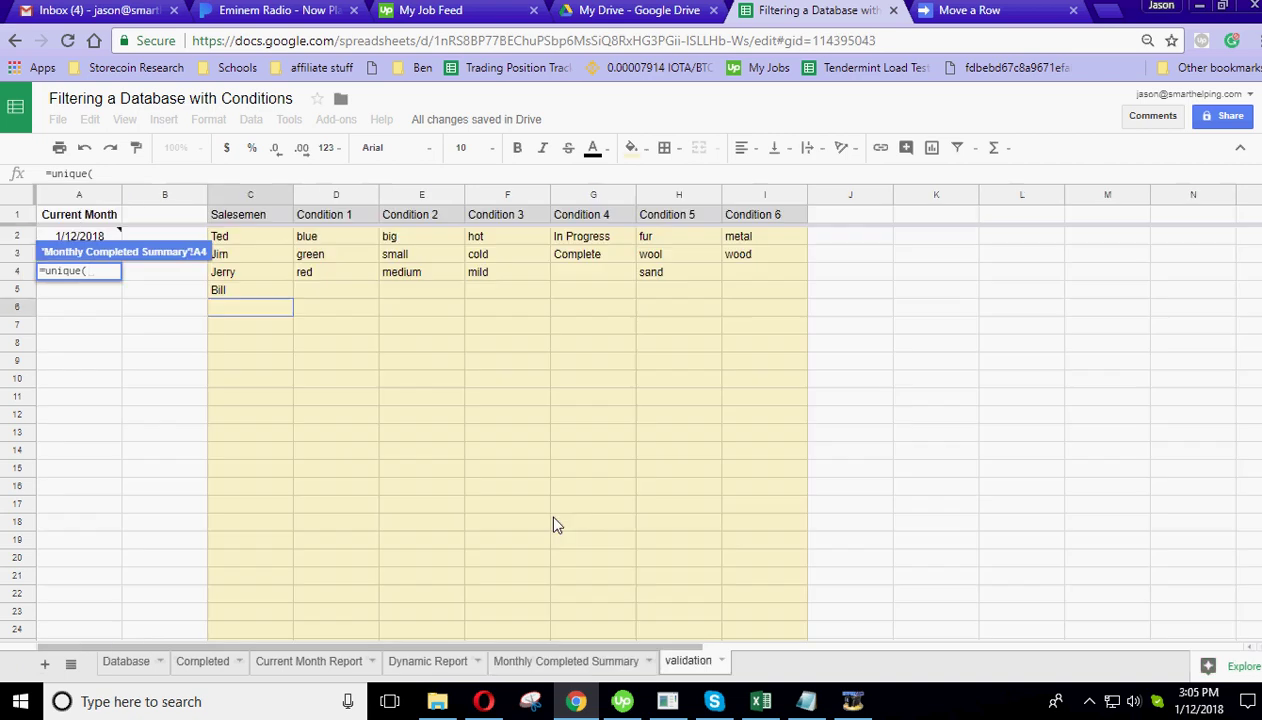
left_click_drag(251, 238, 245, 246)
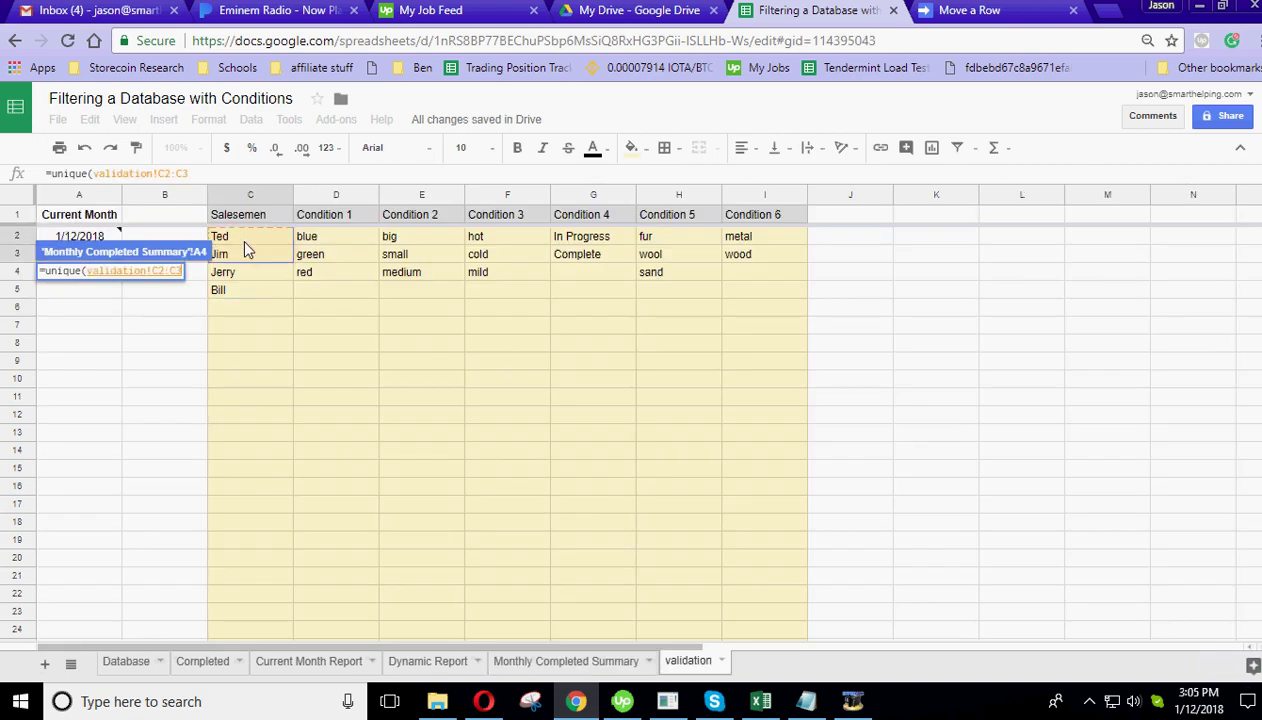
left_click(213, 176)
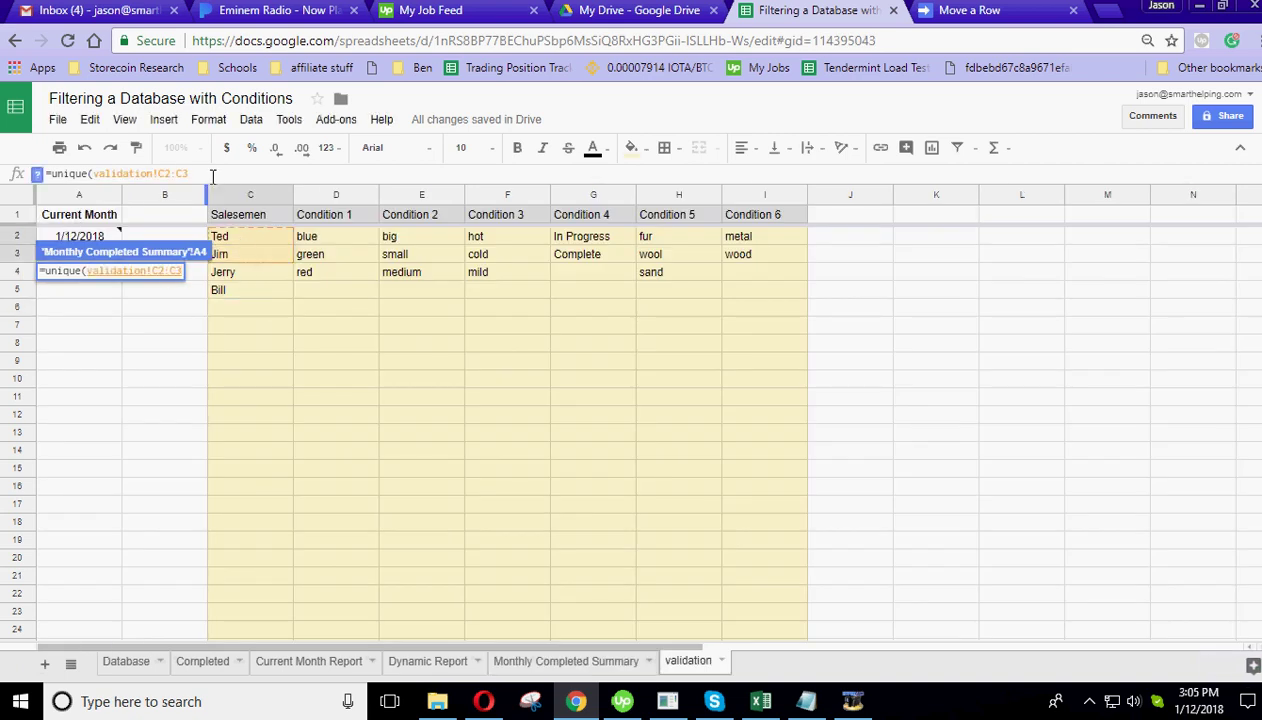
key("BackSpace")
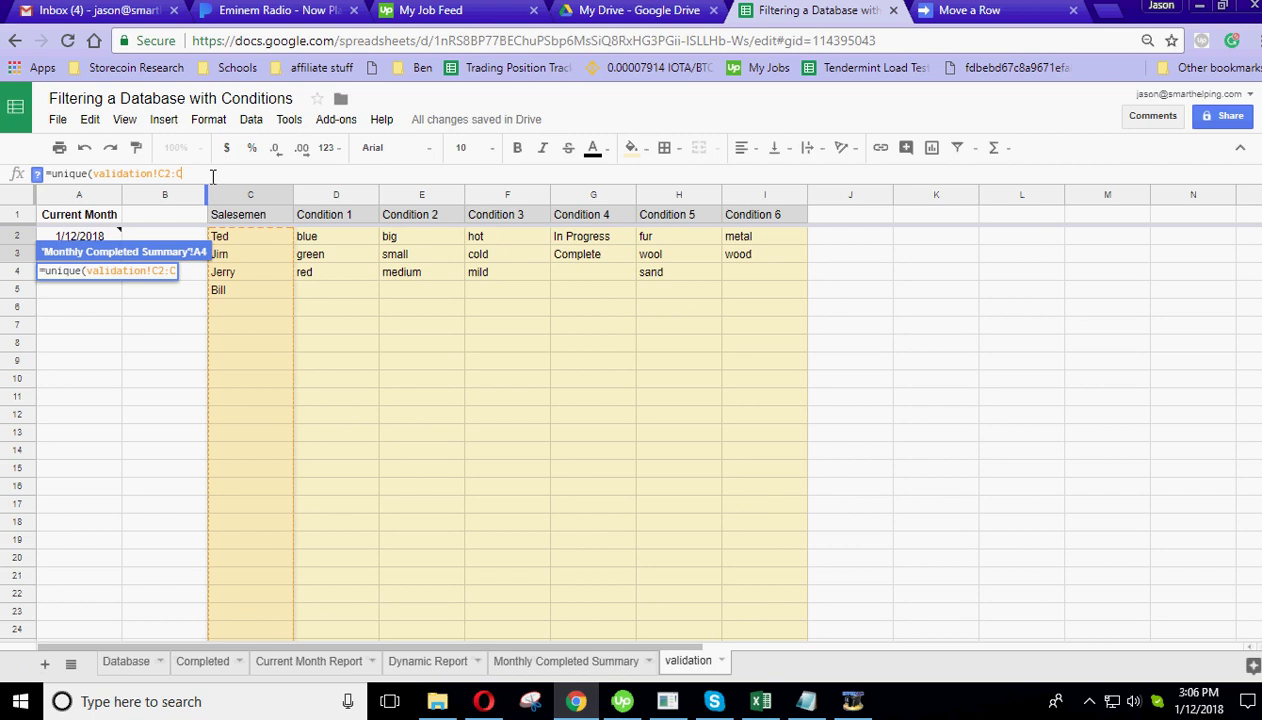
key("Return")
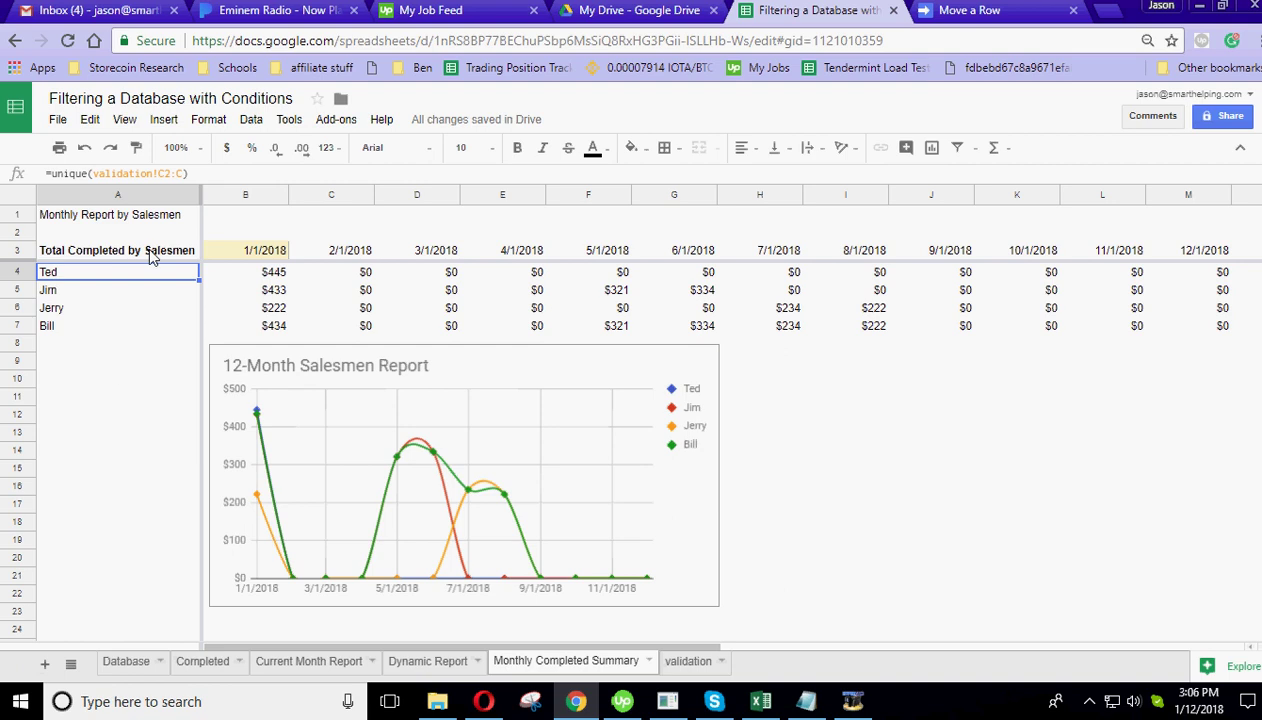
left_click(279, 276)
left_click(270, 290)
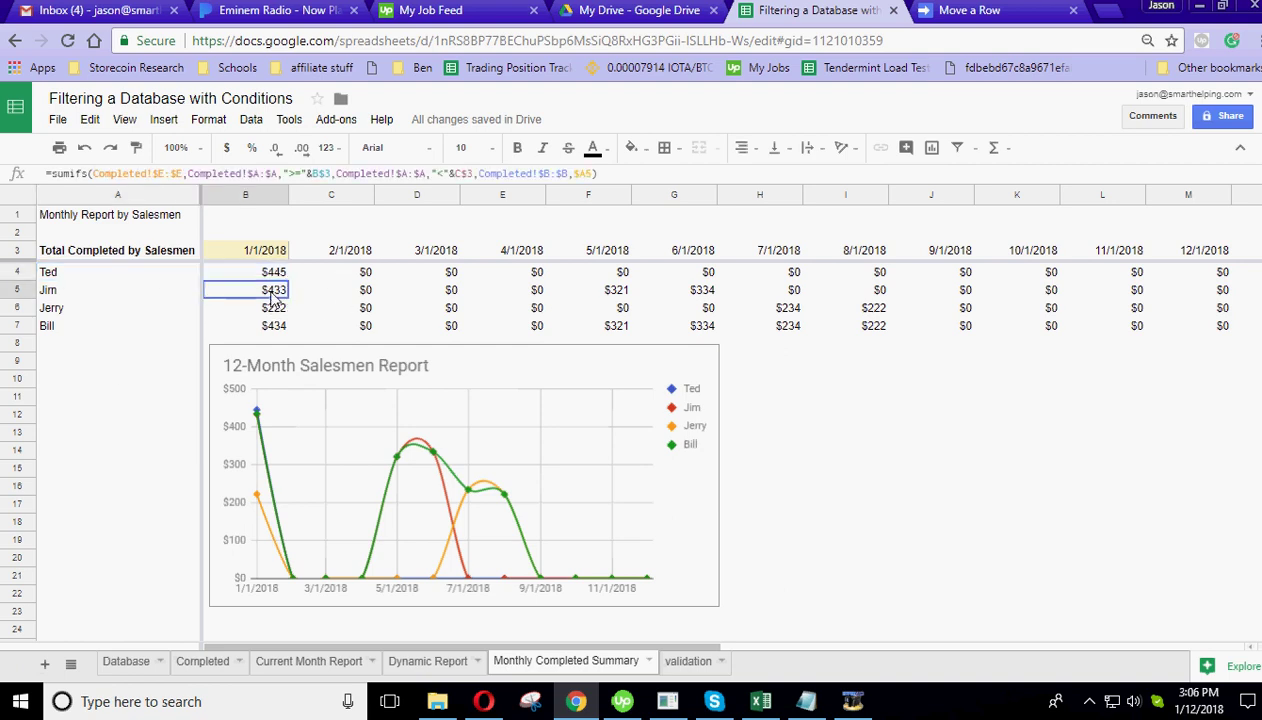
left_click(270, 307)
left_click(270, 325)
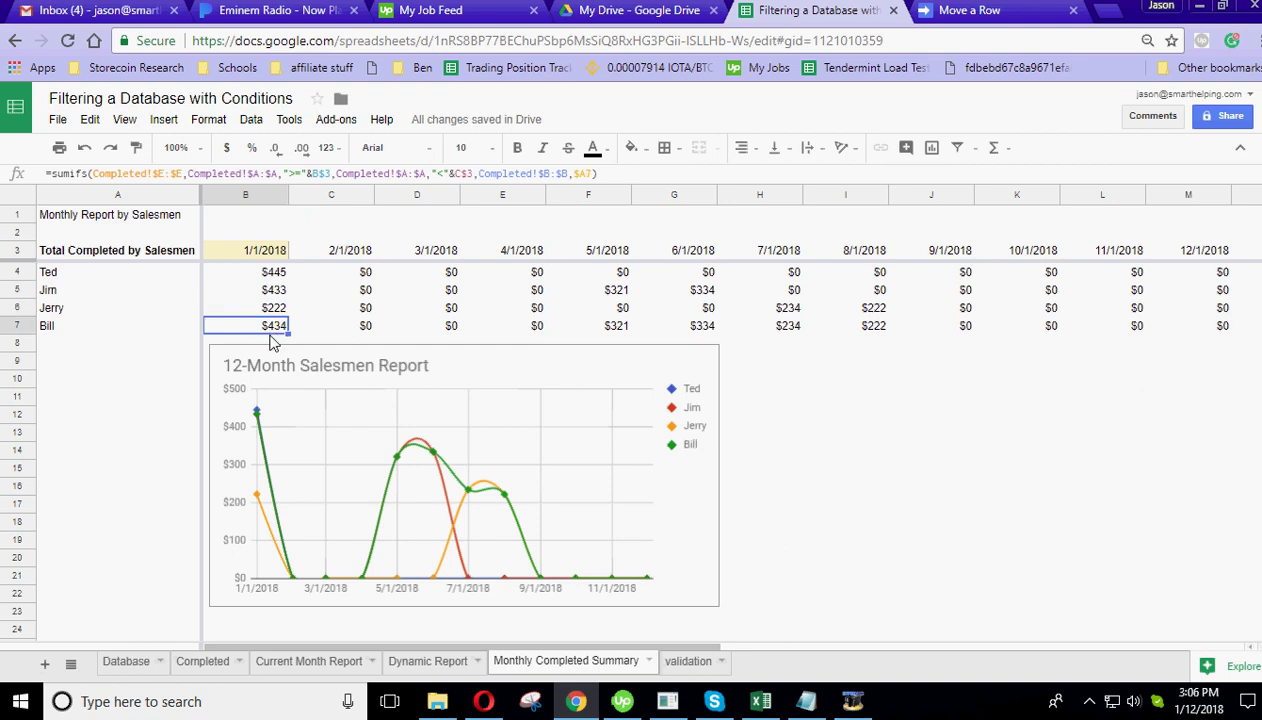
left_click(220, 662)
left_click(132, 668)
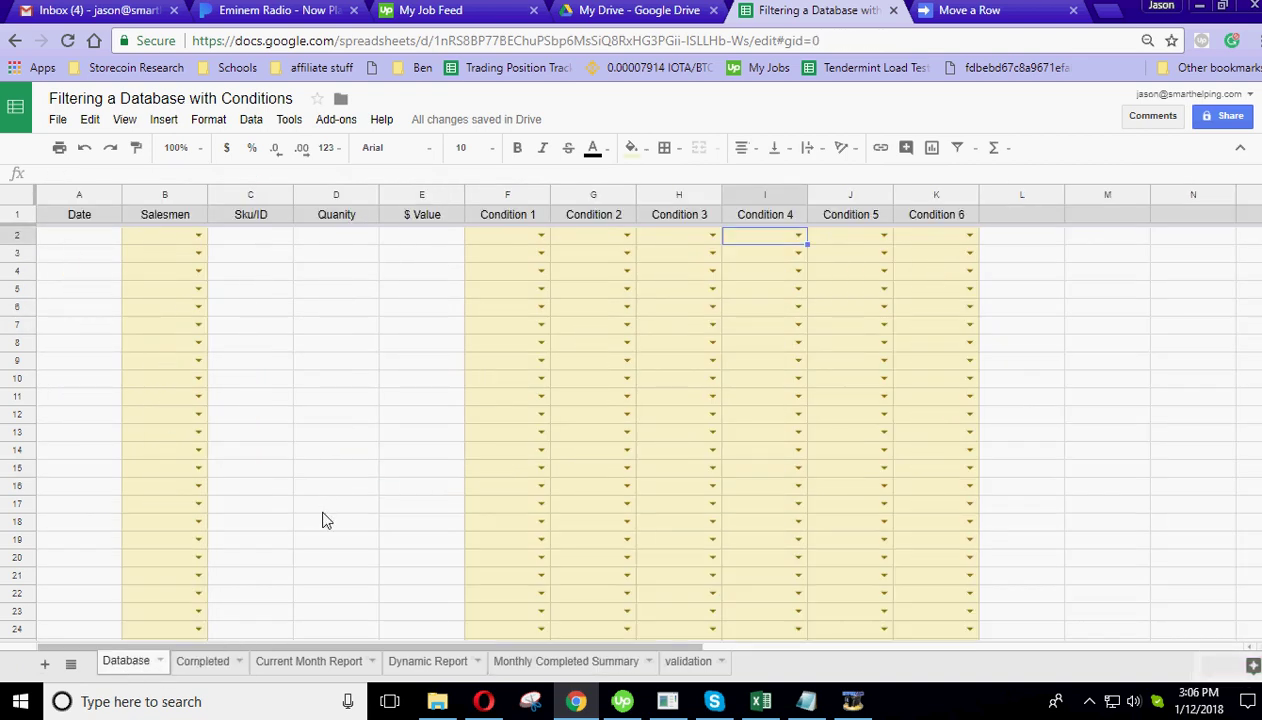
left_click(203, 661)
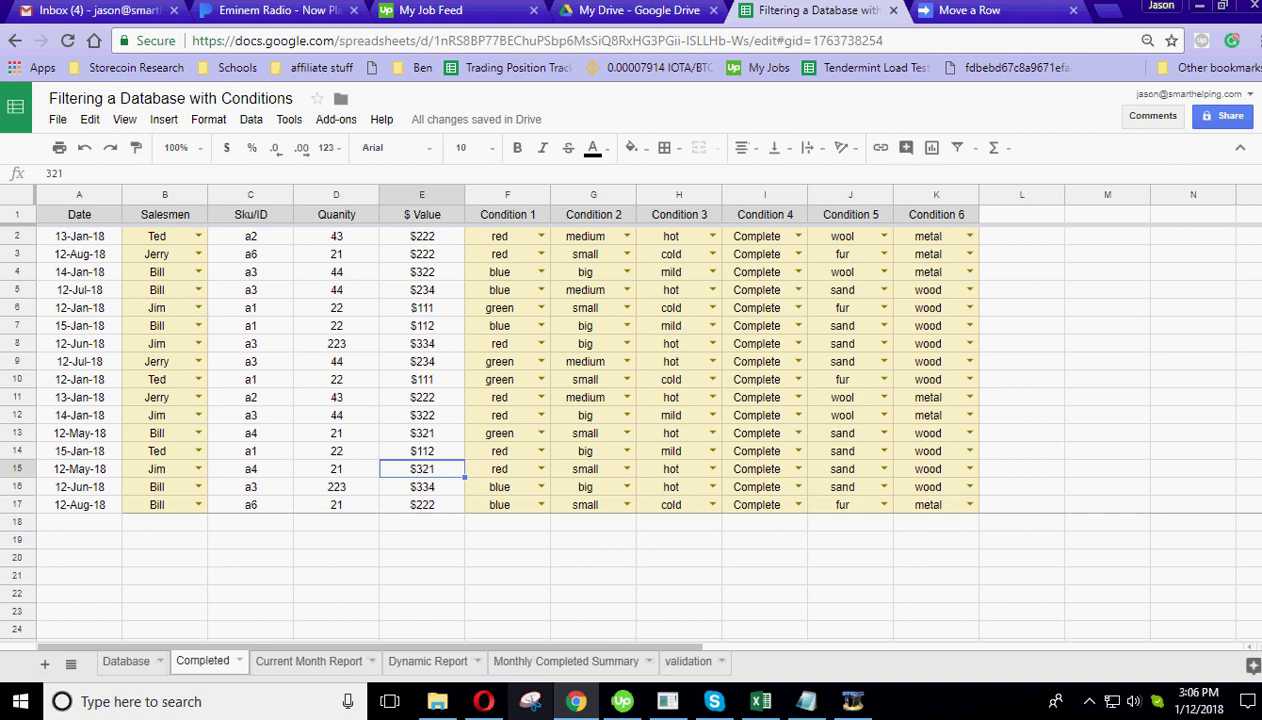
left_click(566, 661)
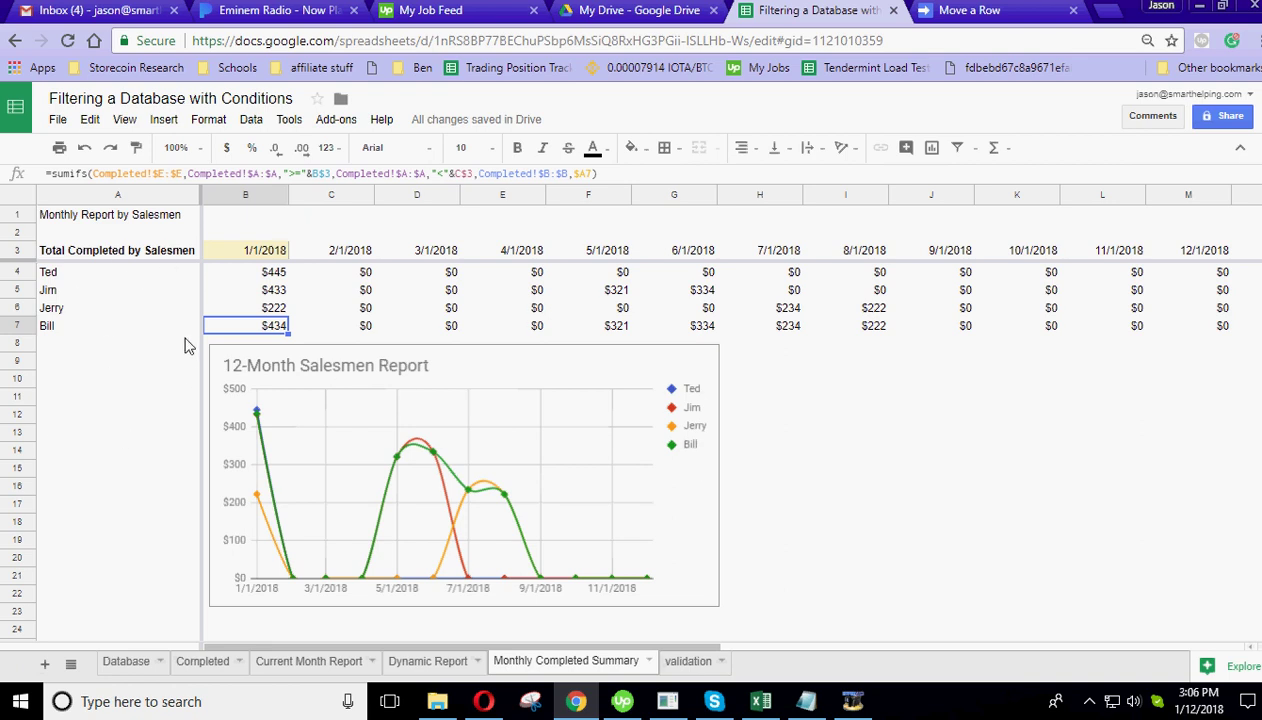
left_click(812, 362)
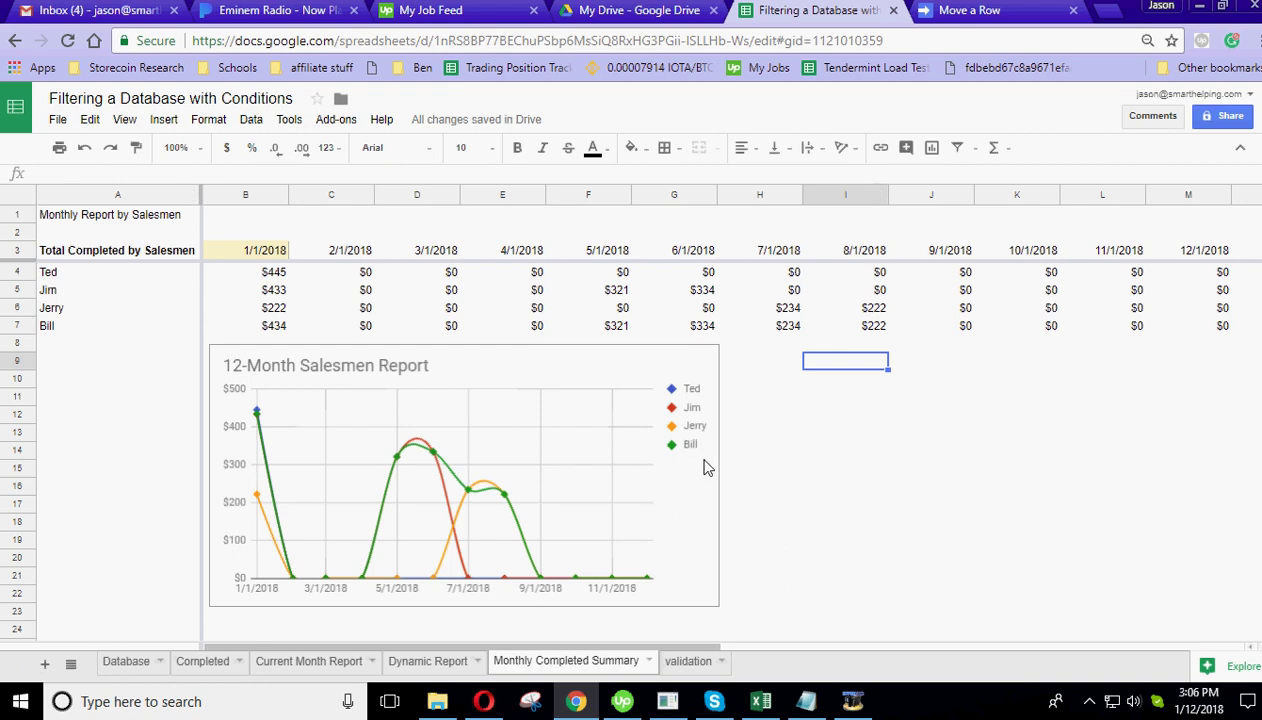
left_click(871, 474)
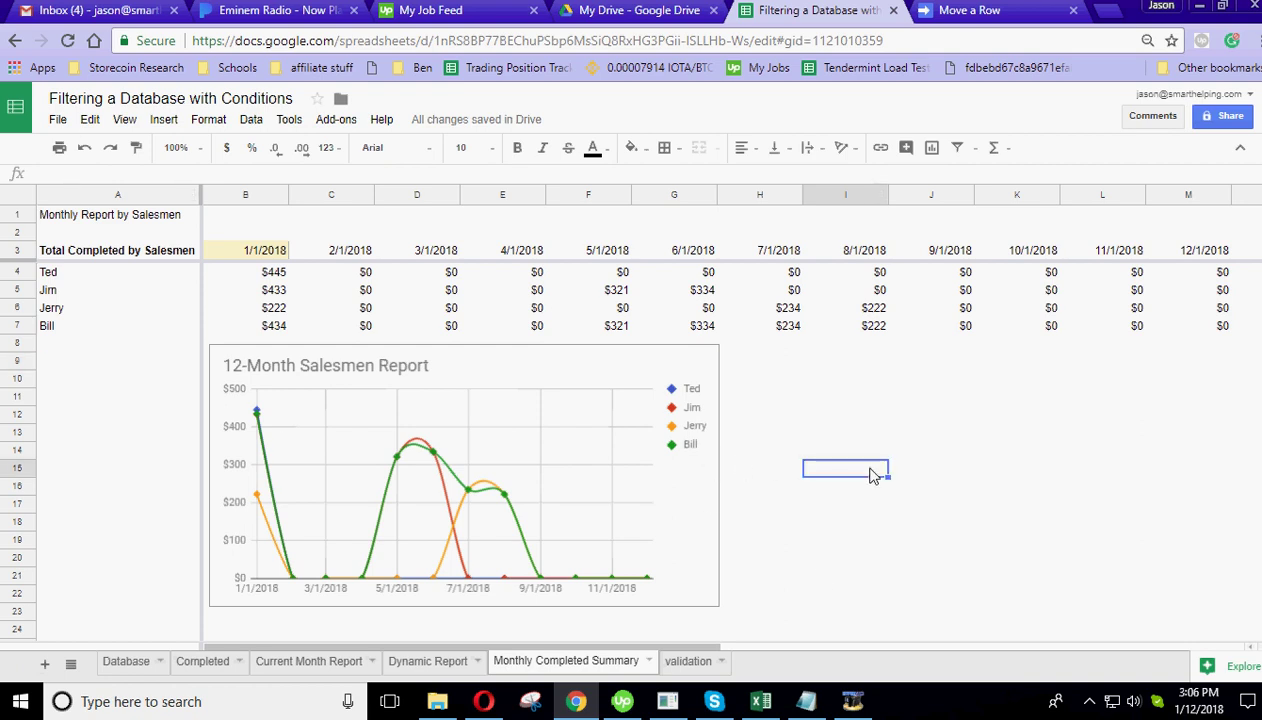
left_click(765, 362)
left_click(763, 380)
left_click(865, 385)
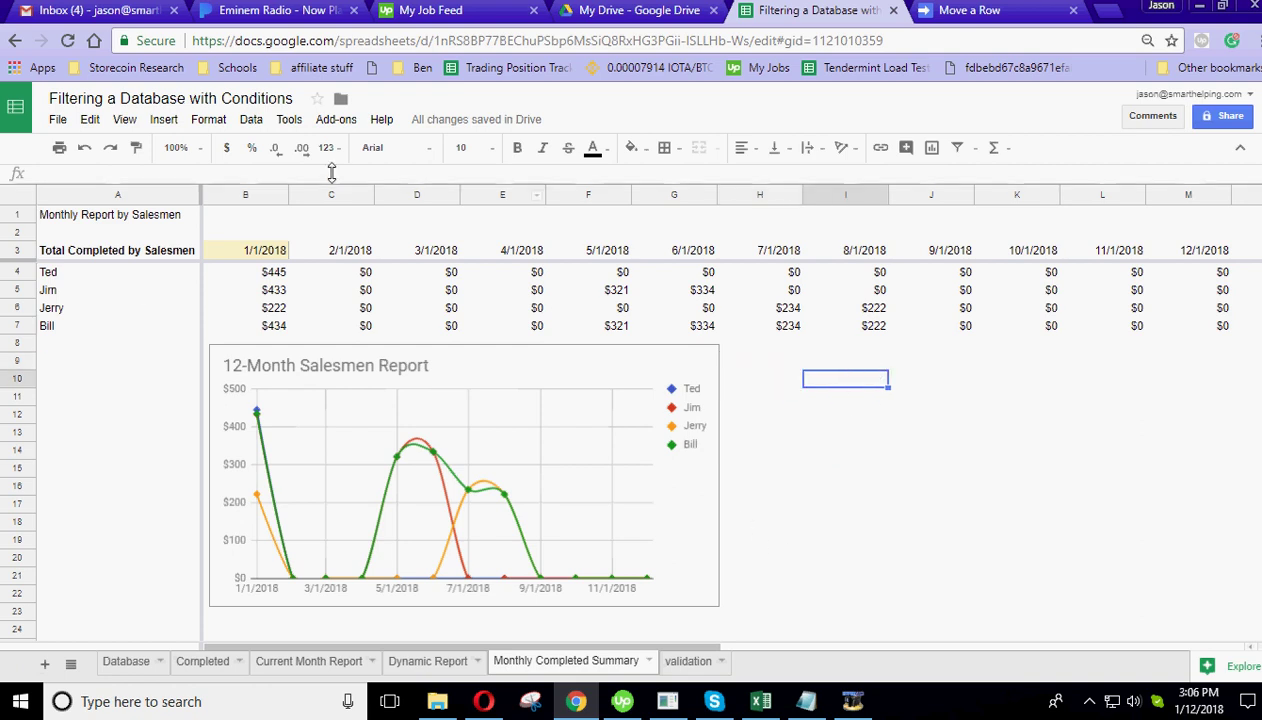
- Check the Database, Completed and Current Month Report sheets before reverting
left_click(128, 662)
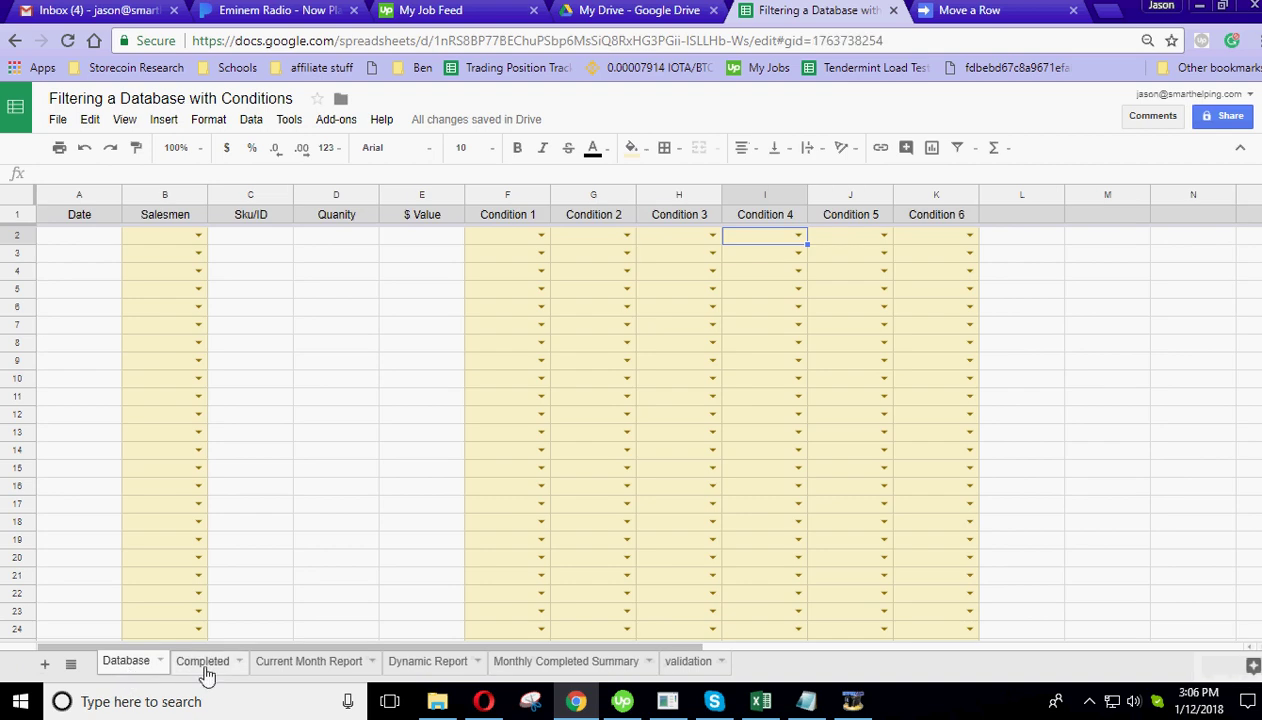
left_click(204, 665)
left_click(295, 665)
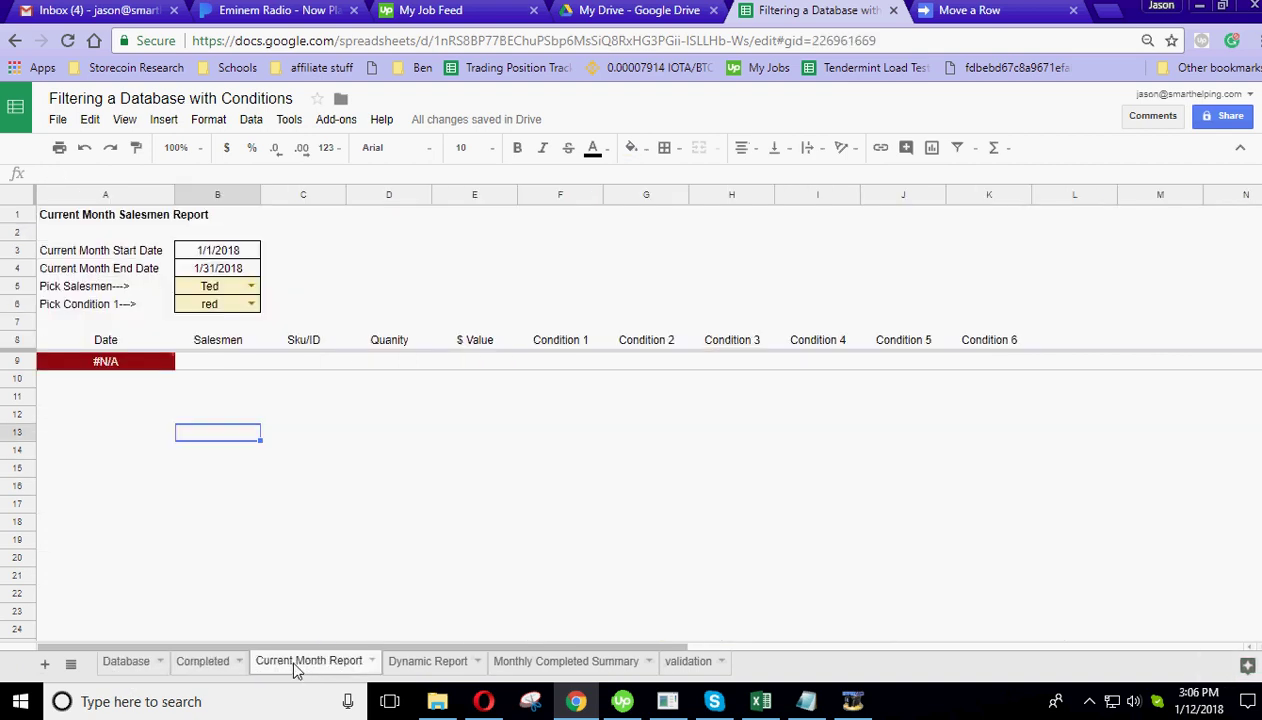
left_click(208, 665)
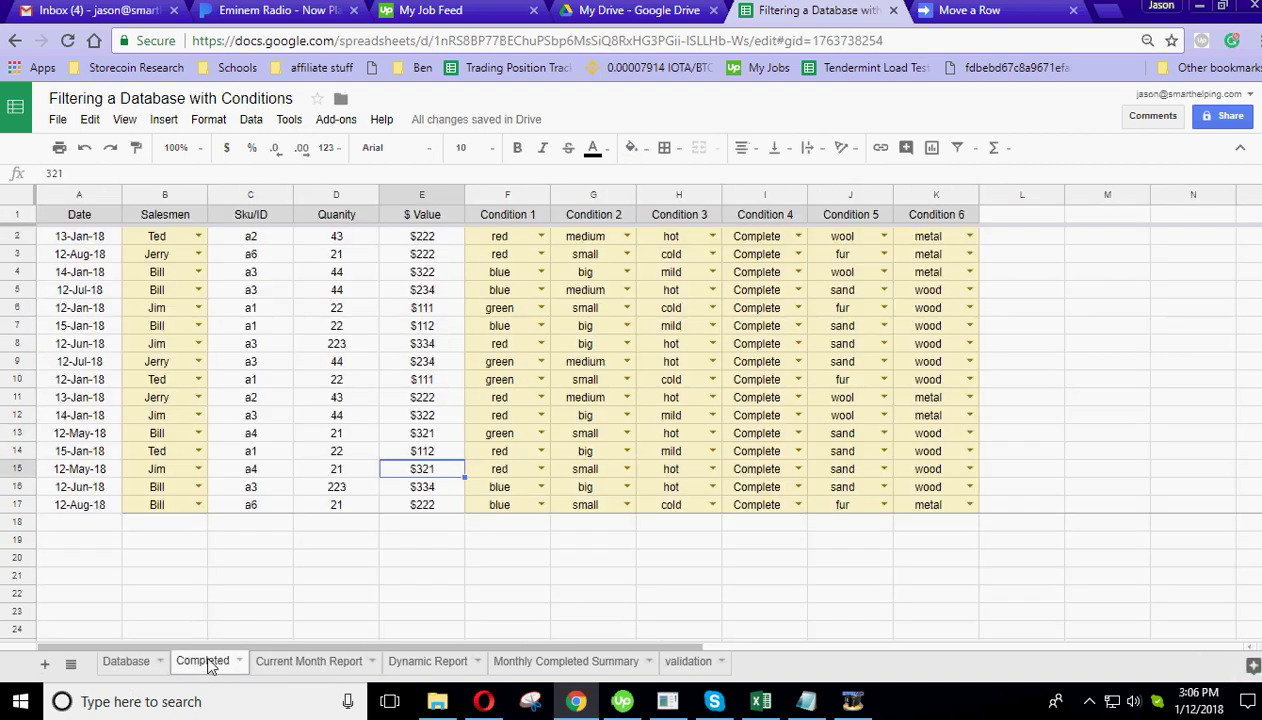
- Undo the Complete status changes repeatedly to bring the moved sales rows back to Database
left_click(85, 150)
left_click(85, 150)
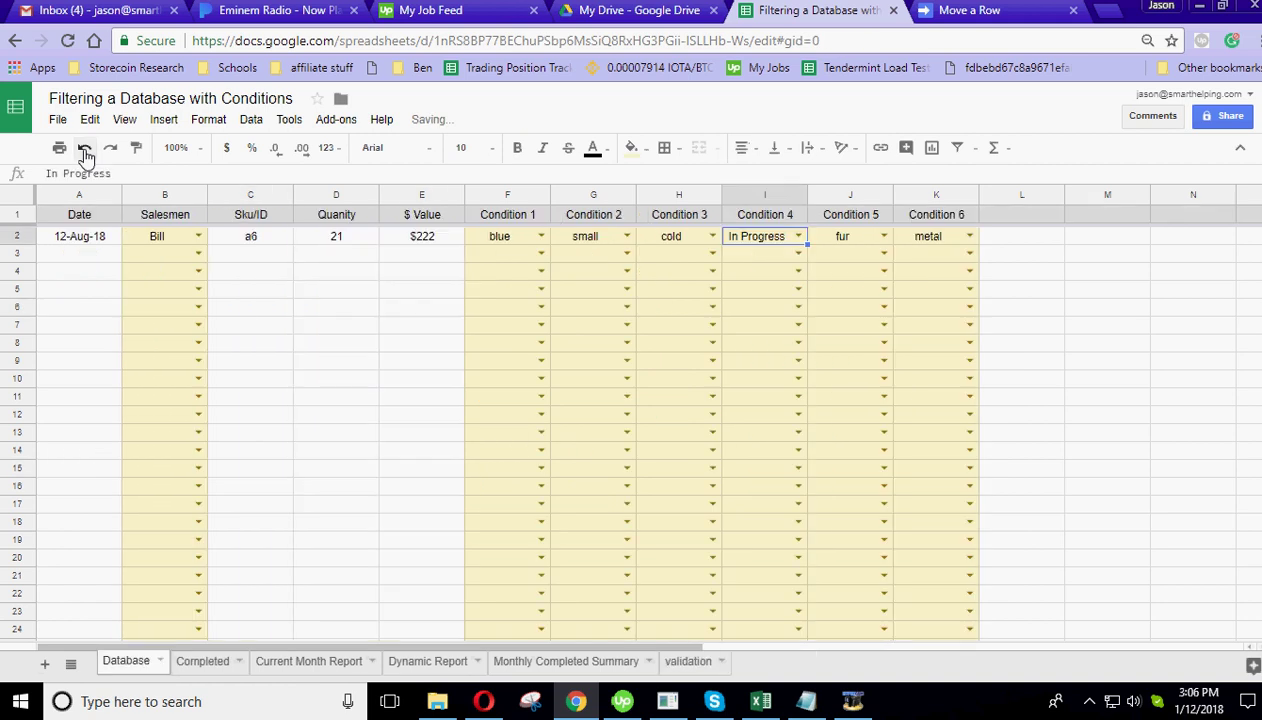
left_click(85, 150)
left_click(85, 150)
left_click(85, 150)
left_click(85, 150)
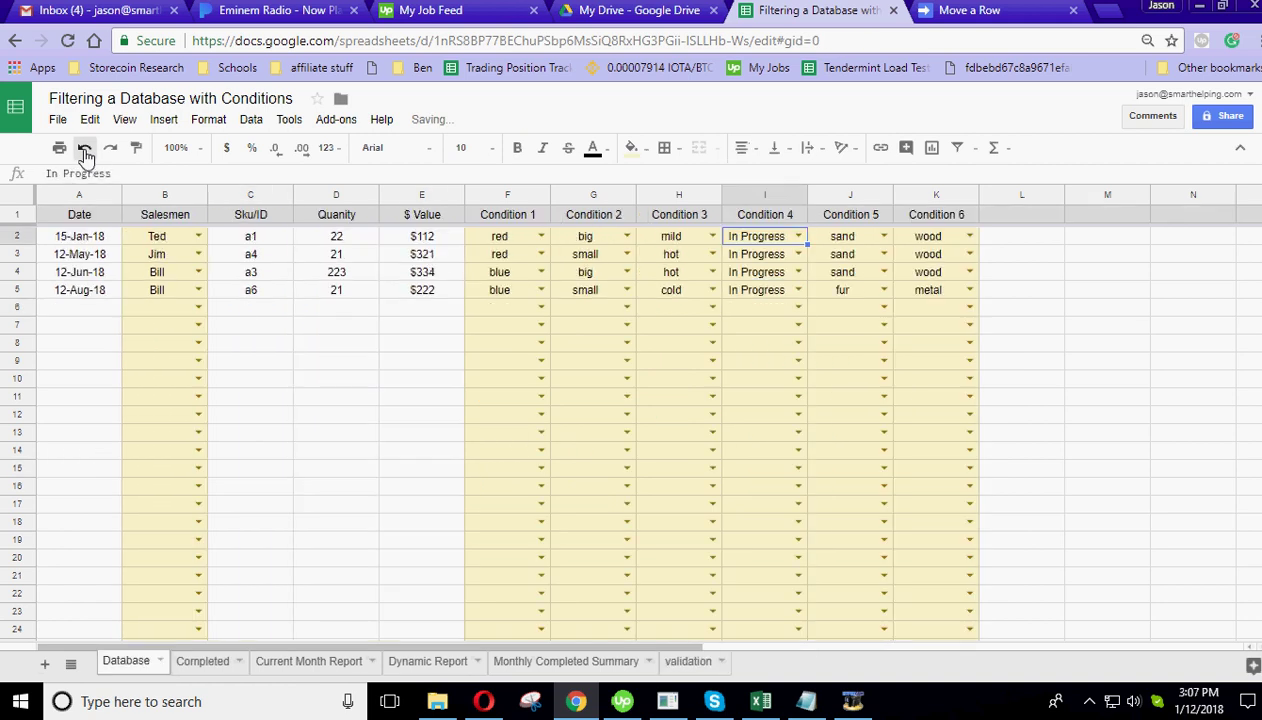
left_click(85, 150)
left_click(85, 150)
left_click(85, 150)
left_click(85, 150)
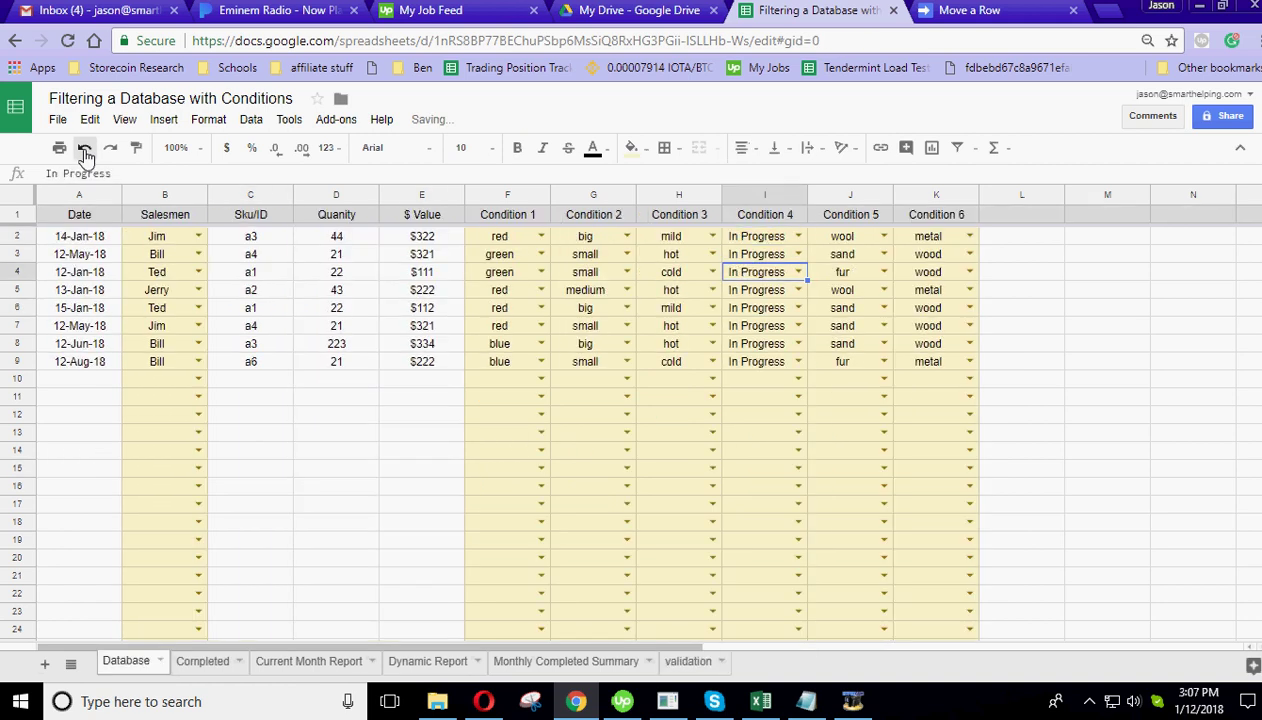
left_click(85, 150)
left_click(85, 150)
left_click(85, 150)
left_click(85, 150)
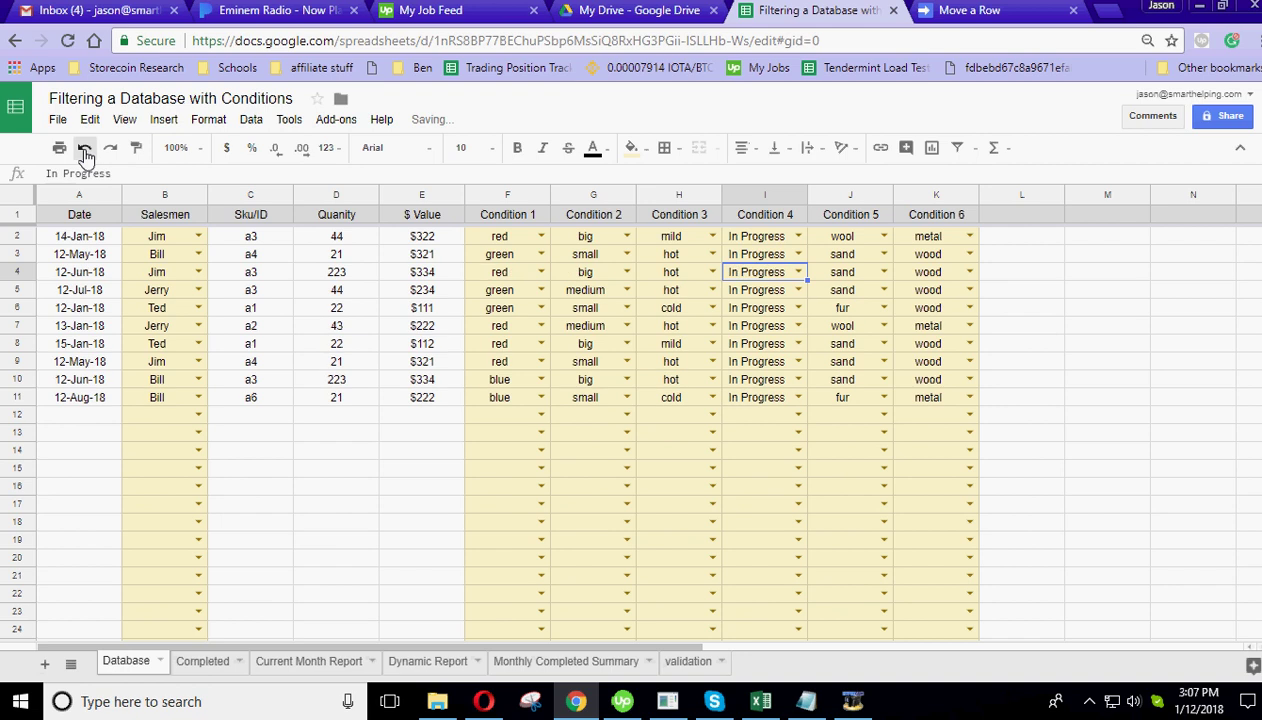
left_click(85, 150)
left_click(85, 150)
left_click(85, 150)
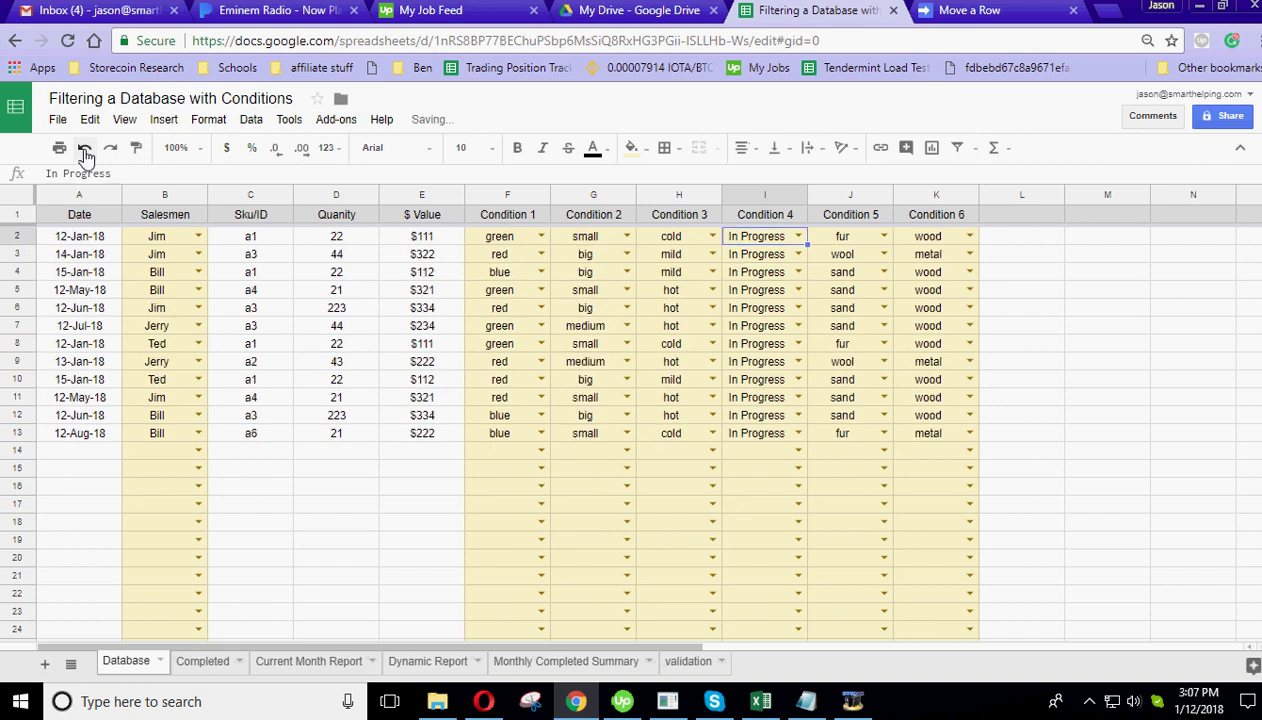
left_click(85, 150)
left_click(85, 150)
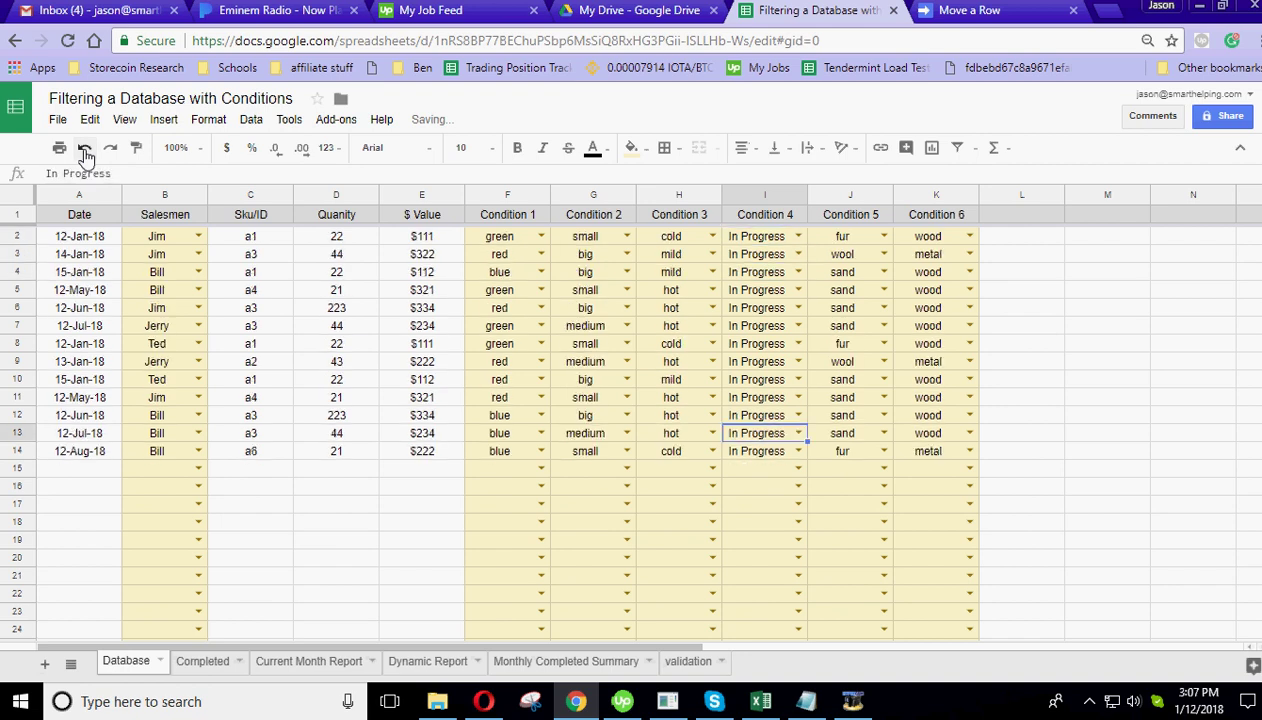
left_click(85, 150)
left_click(85, 150)
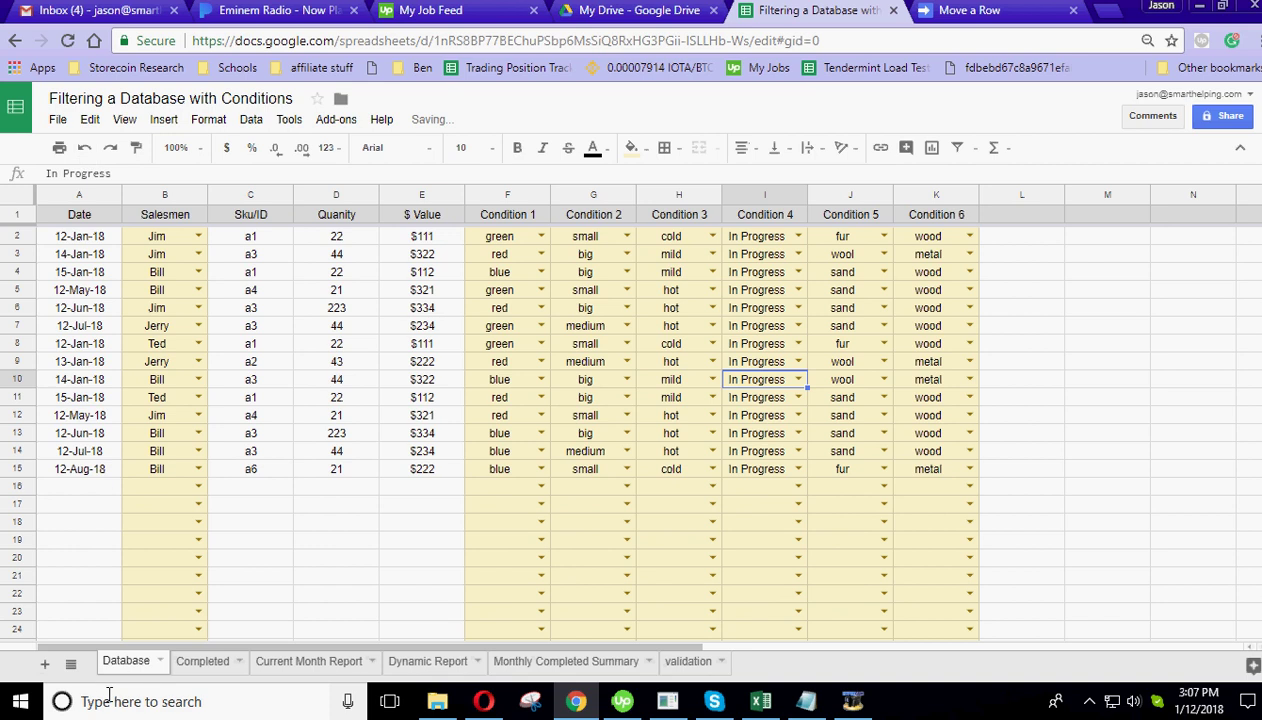
- Undo the last edits on rows 8 and Ted's 13-Jan-18 row, confirming Completed is empty
left_click(198, 670)
left_click(143, 668)
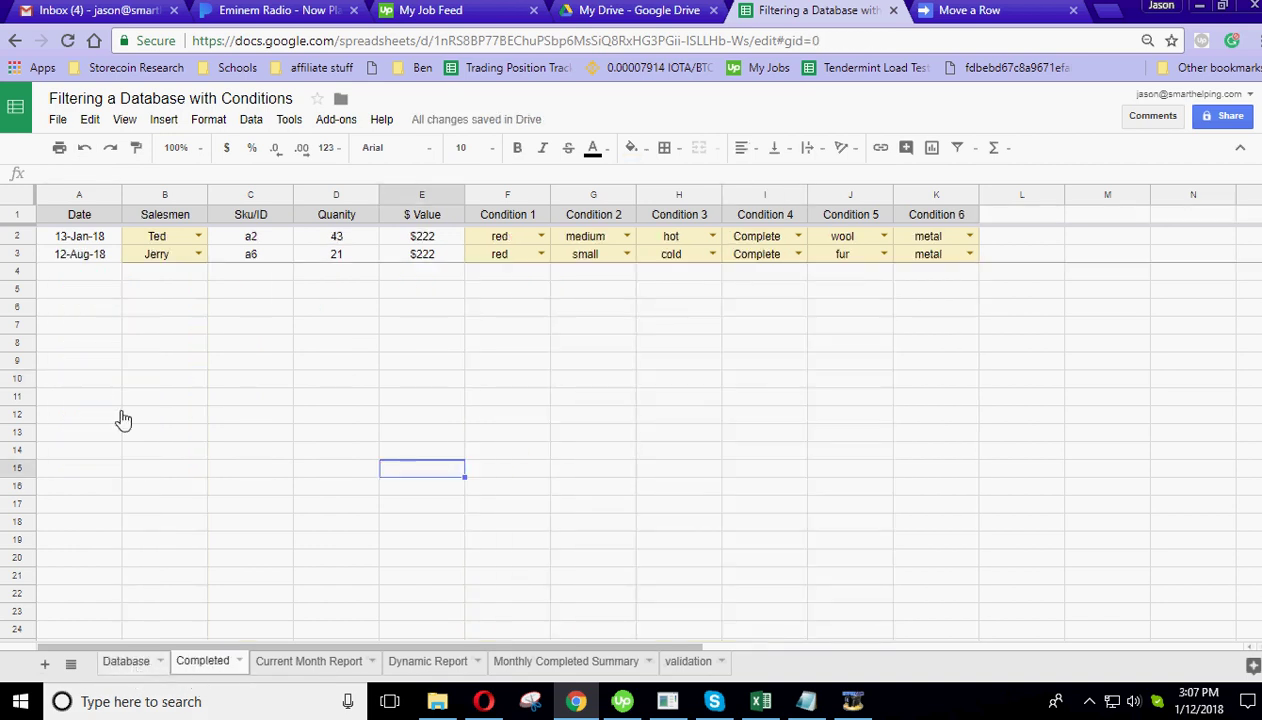
left_click(85, 150)
left_click(85, 150)
left_click(85, 150)
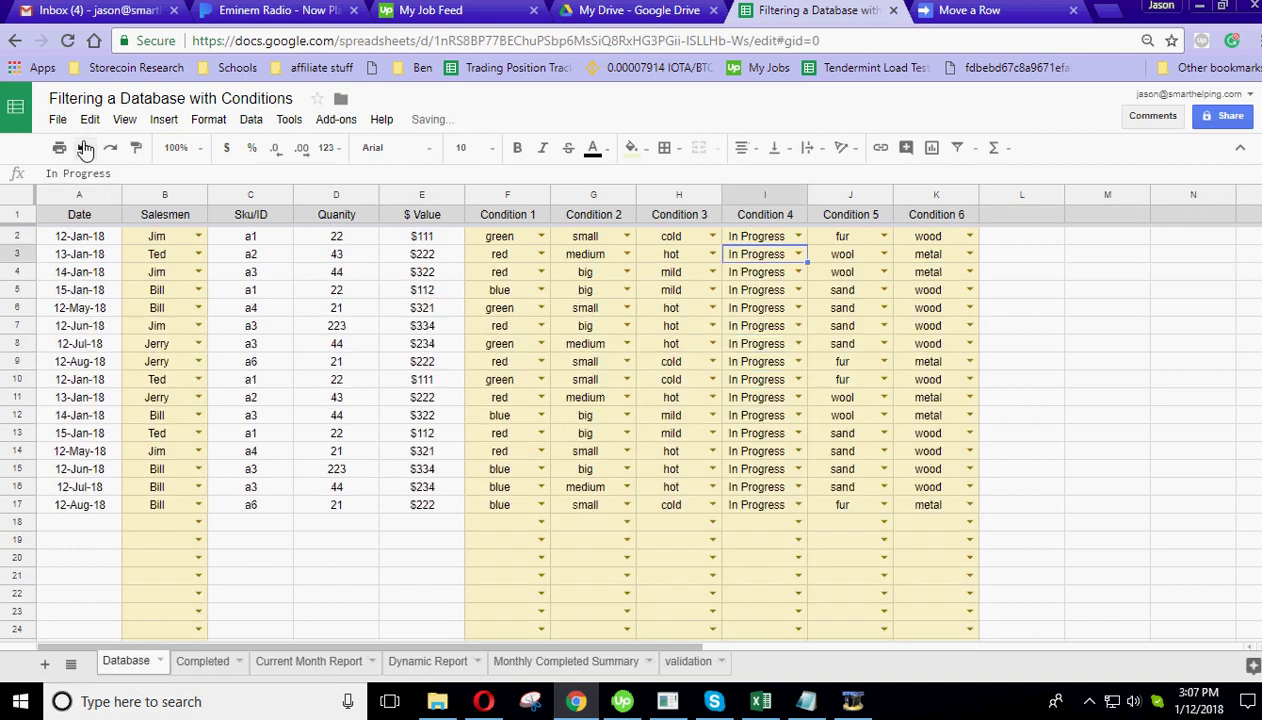
left_click(197, 663)
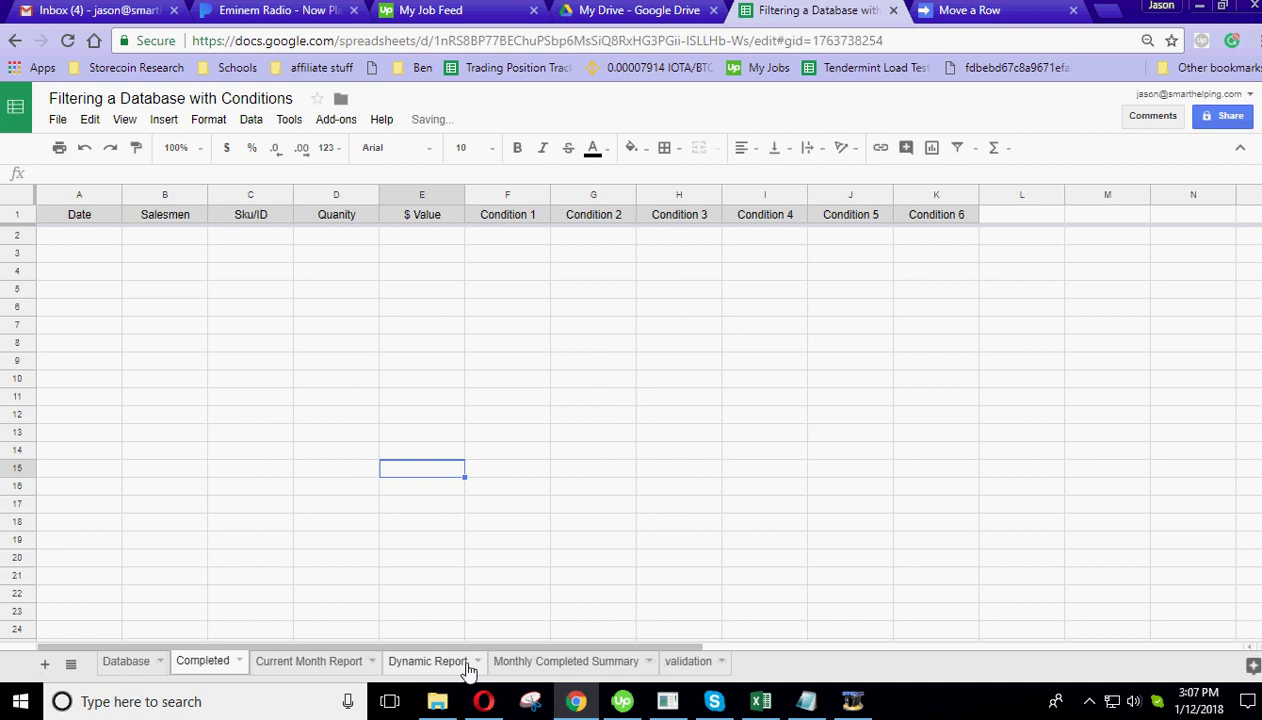
- Put =unique(validation!C2:C) in Monthly Completed Summary A4, listing Ted, Jim, Jerry and Bill, then return to Database
left_click(563, 663)
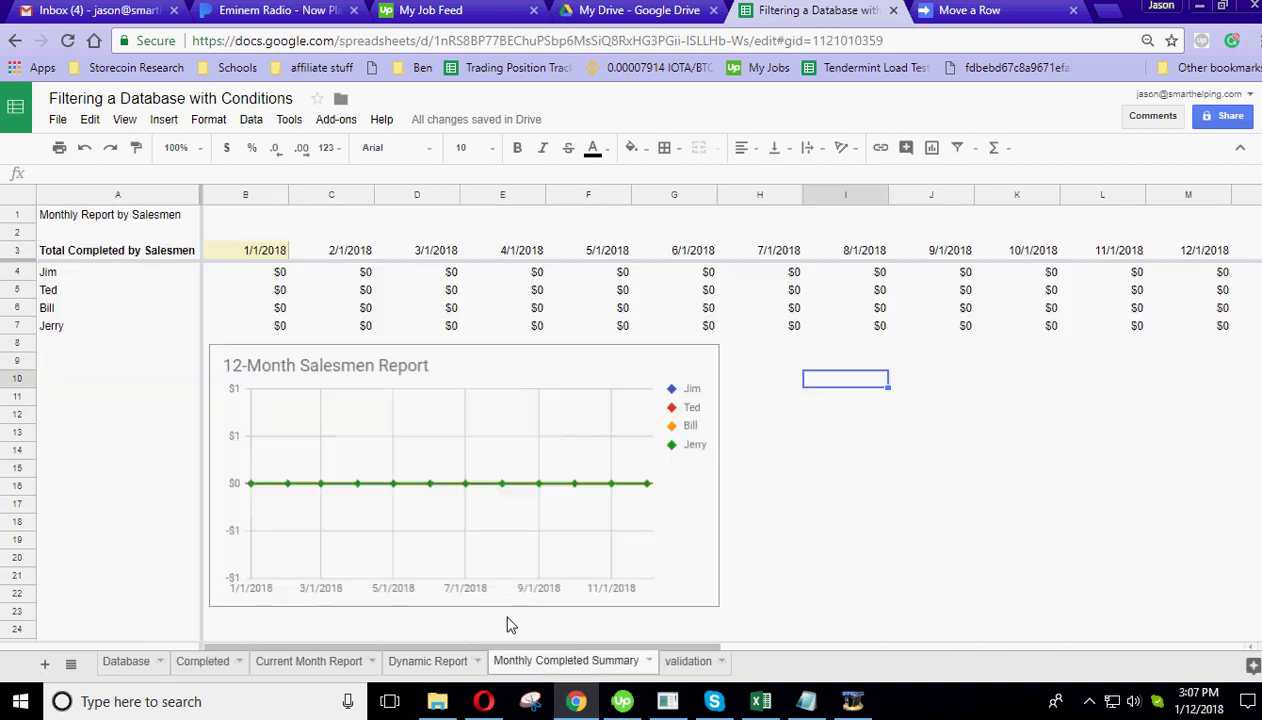
left_click(88, 275)
type("=")
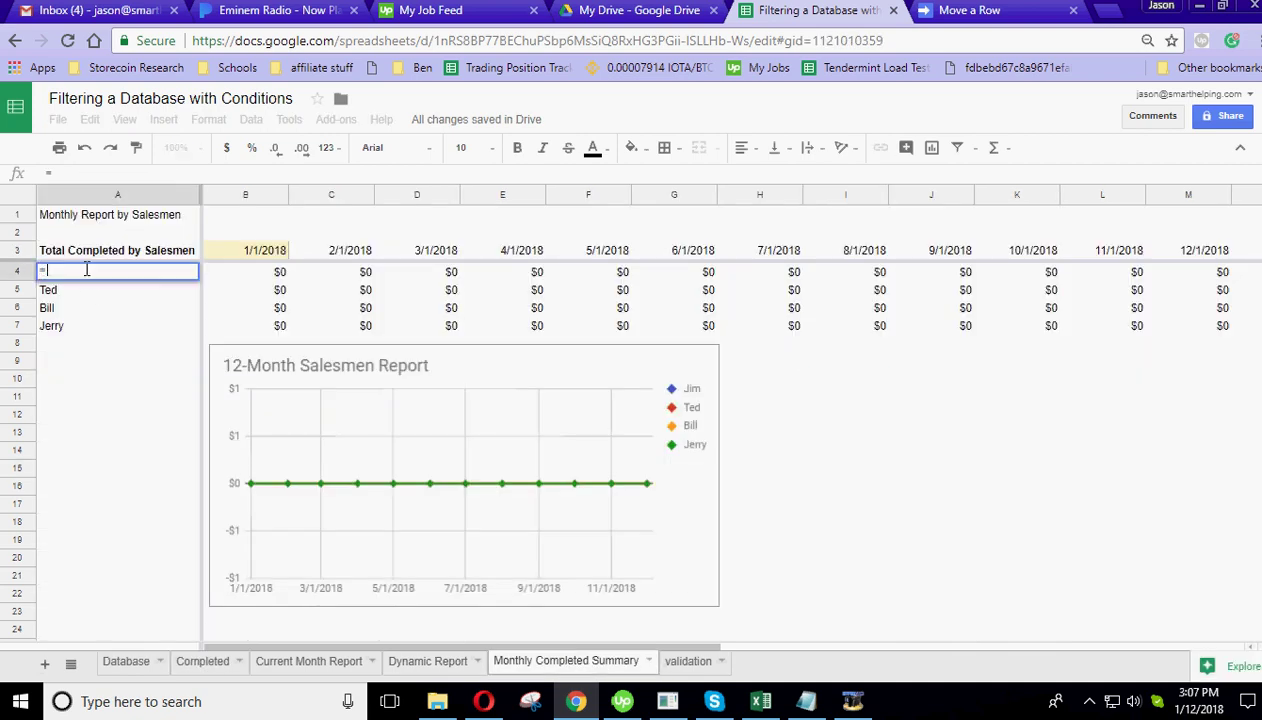
type("unique(")
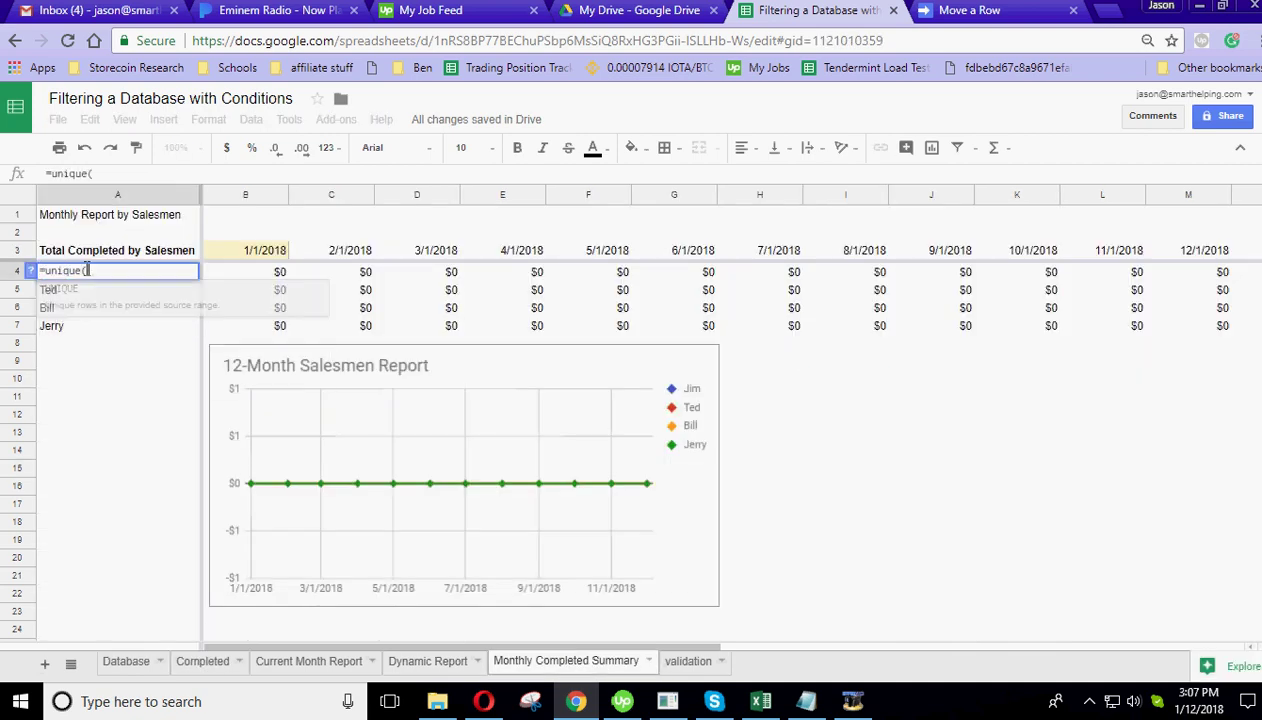
left_click(670, 661)
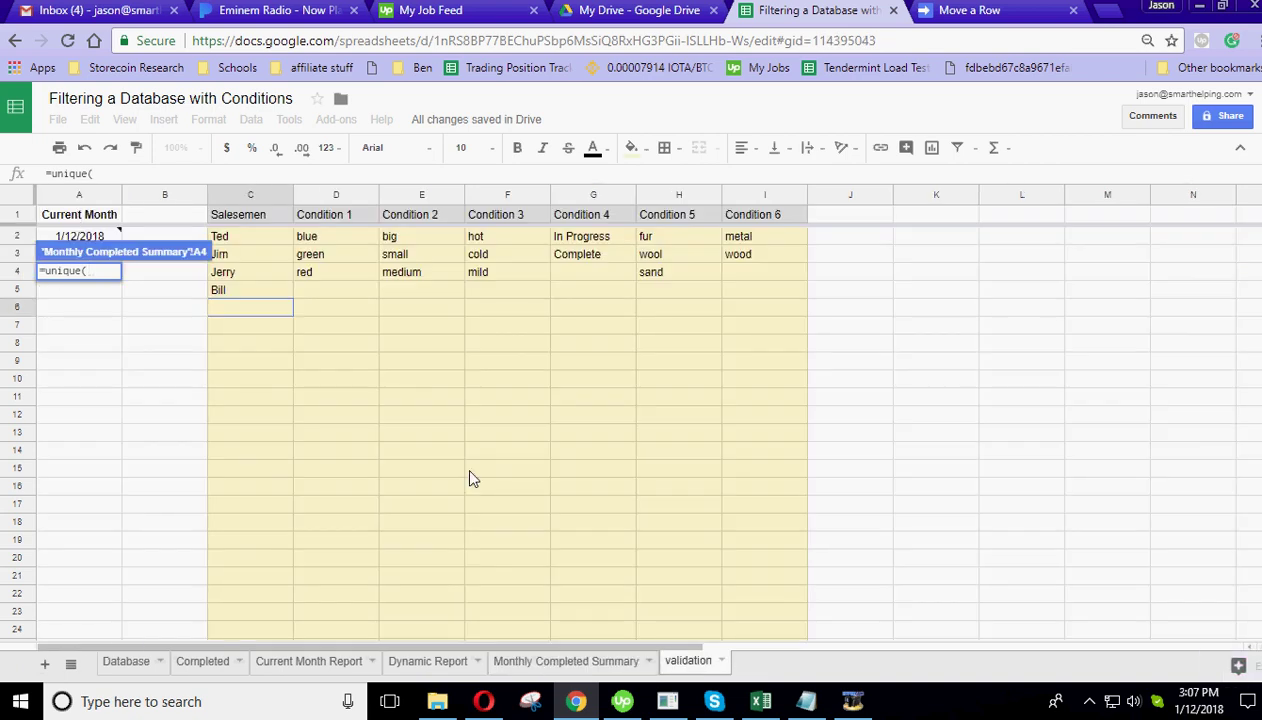
left_click(246, 240)
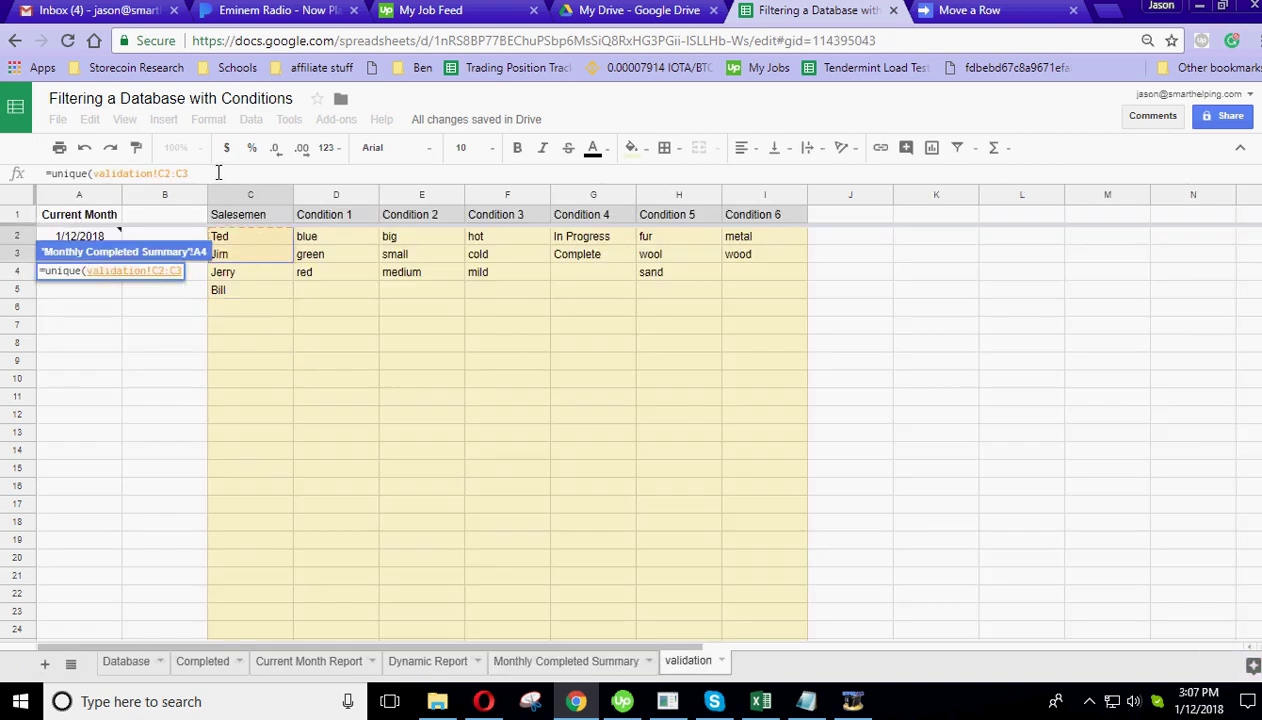
type(":C")
key("Return")
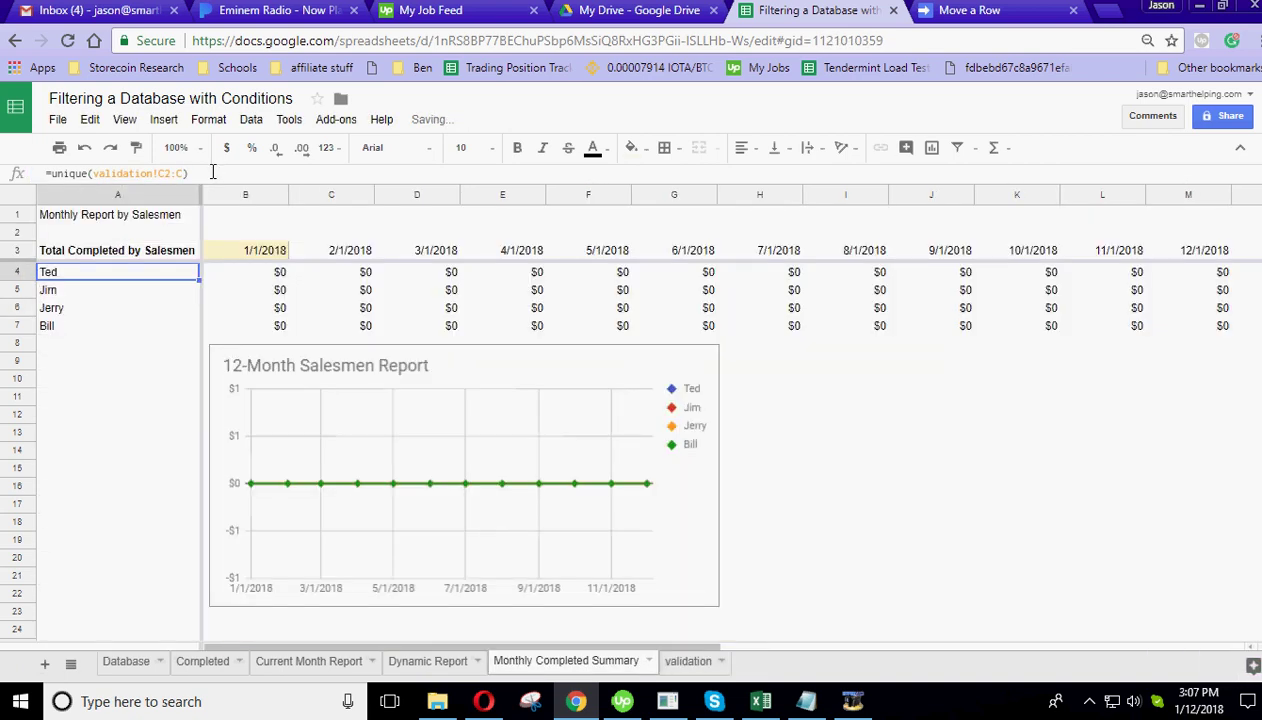
left_click(104, 470)
left_click(127, 665)
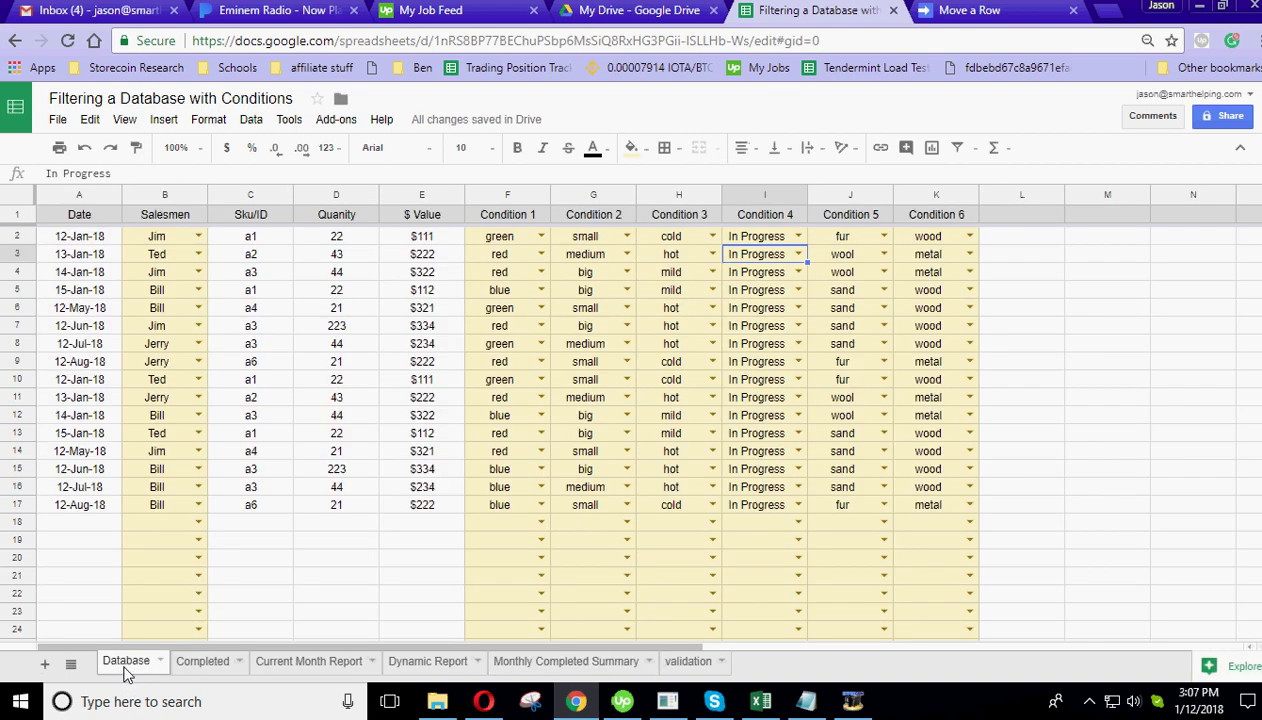
left_click(1108, 471)
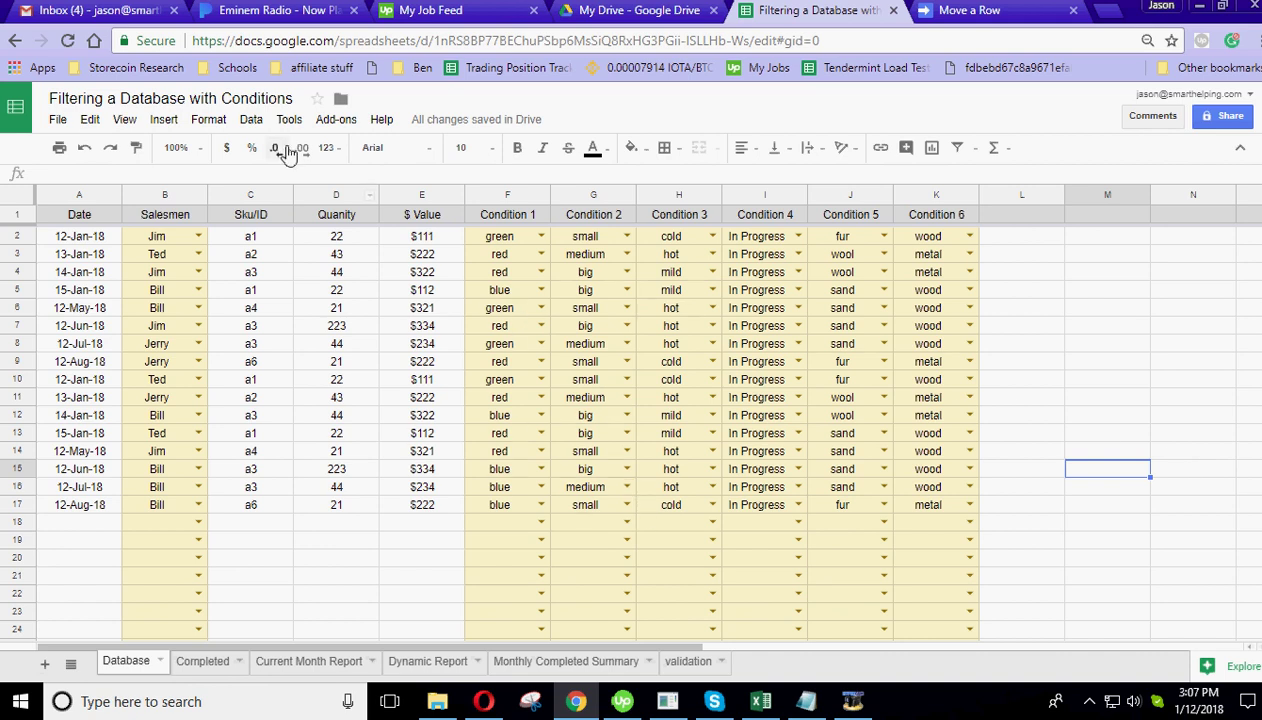
left_click_drag(76, 315, 765, 292)
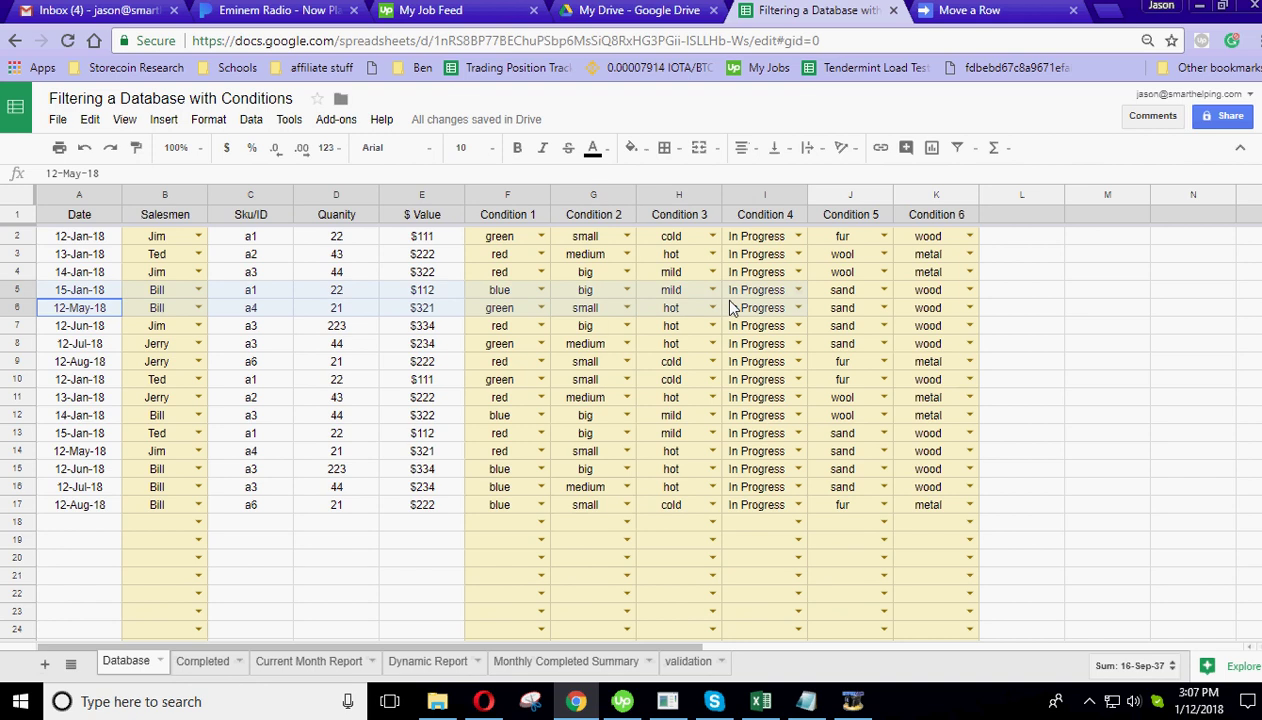
left_click(205, 662)
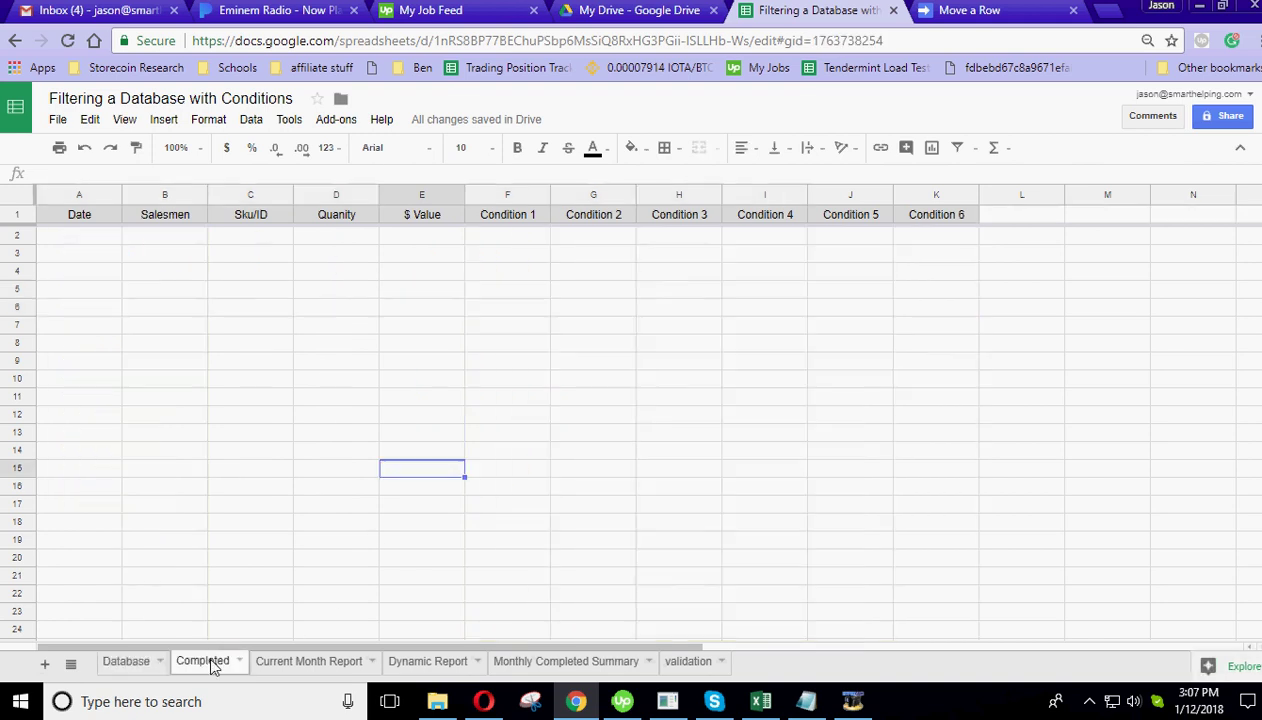
left_click(310, 662)
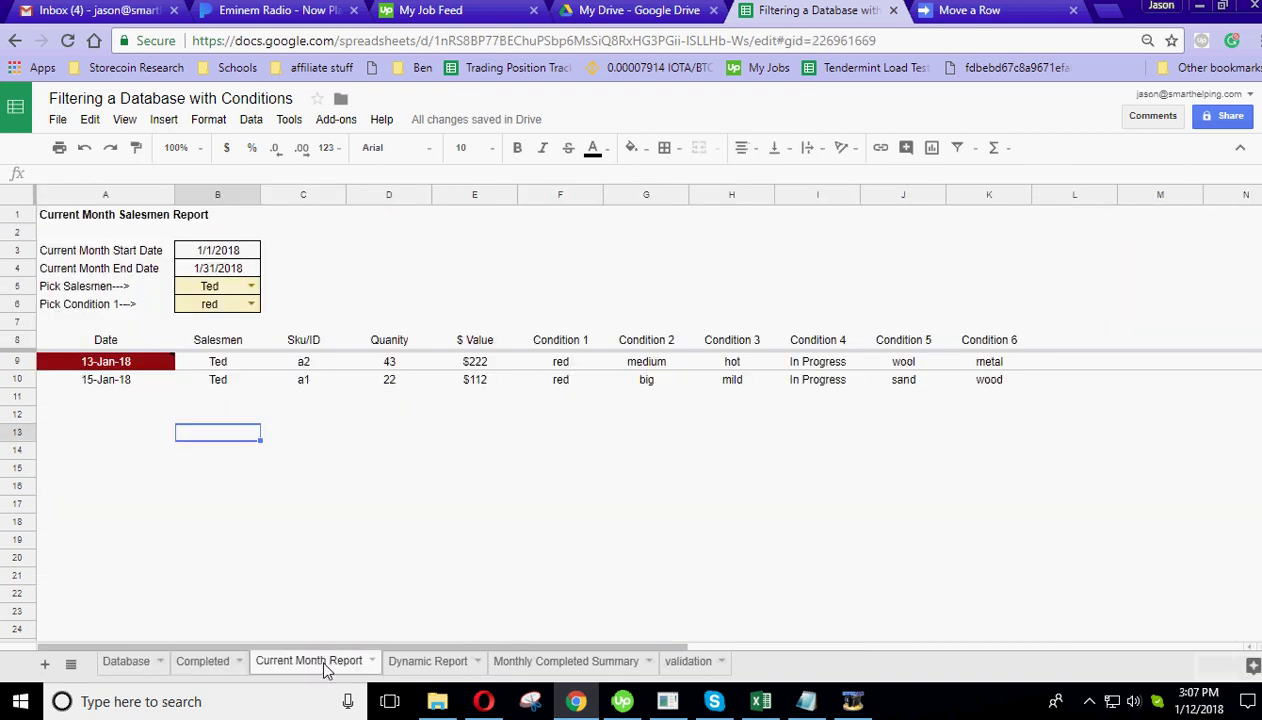
left_click(400, 663)
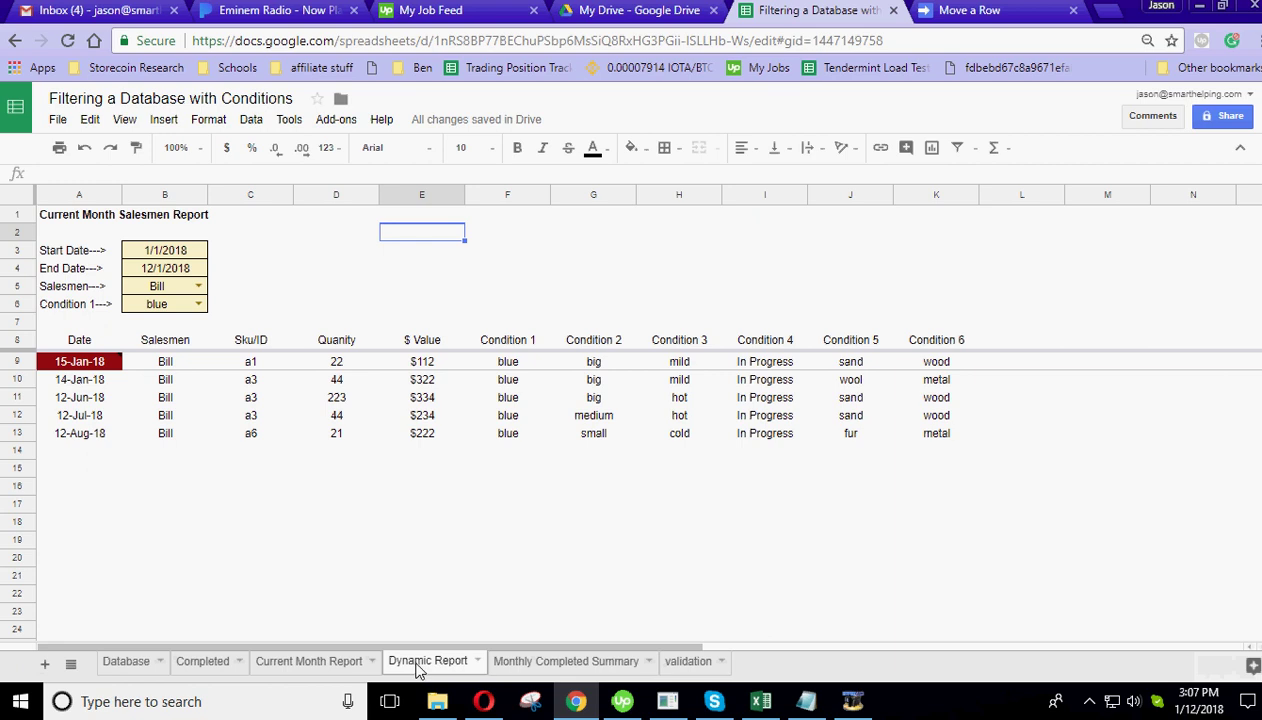
left_click(310, 662)
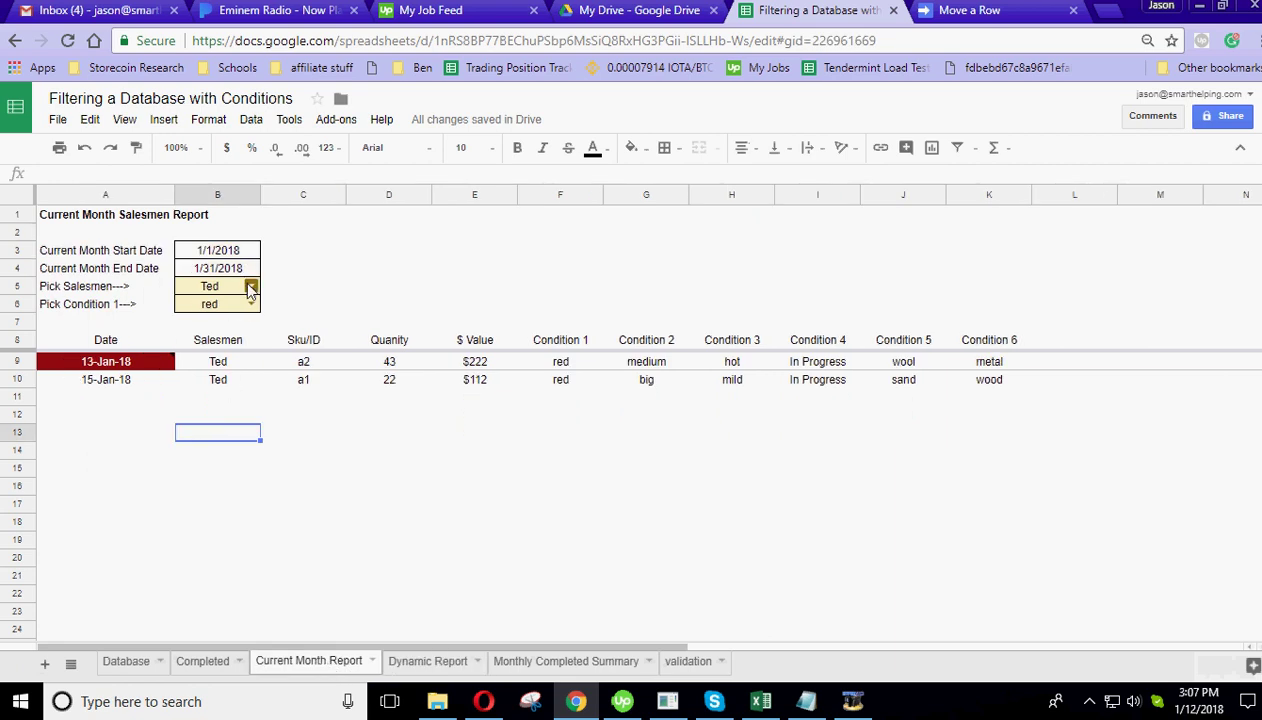
left_click(130, 662)
left_click(1138, 385)
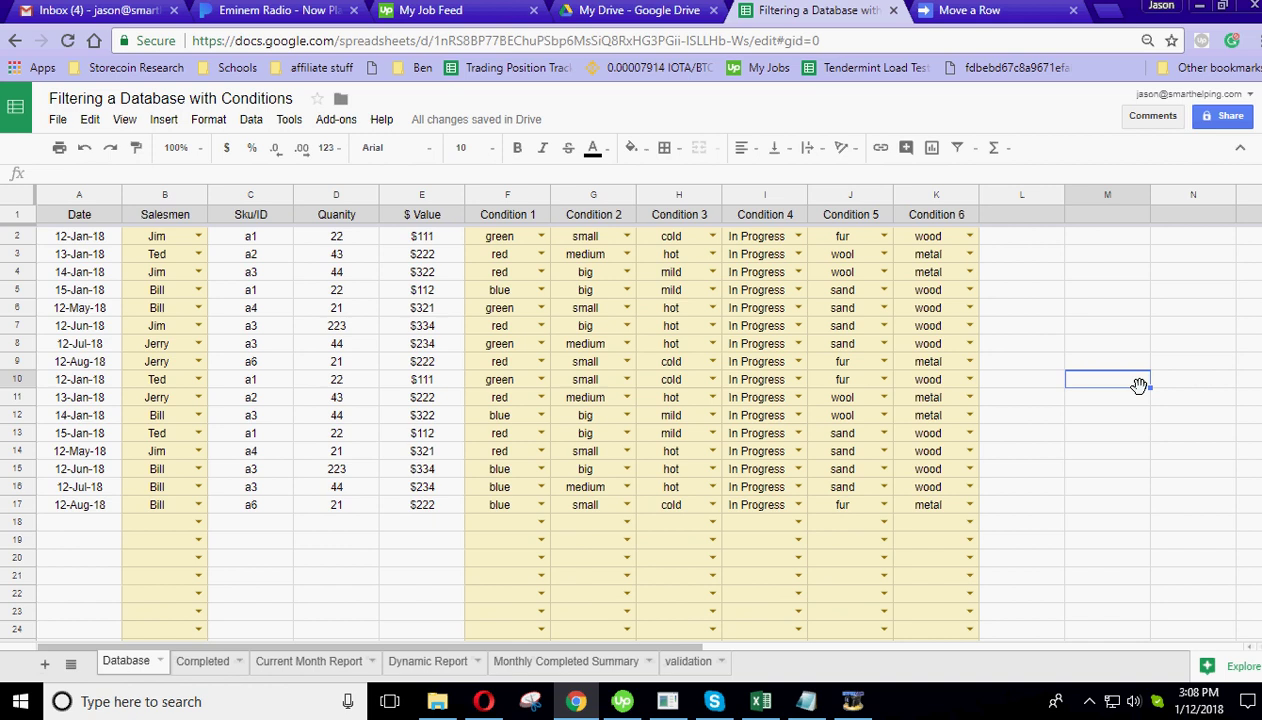
left_click(208, 663)
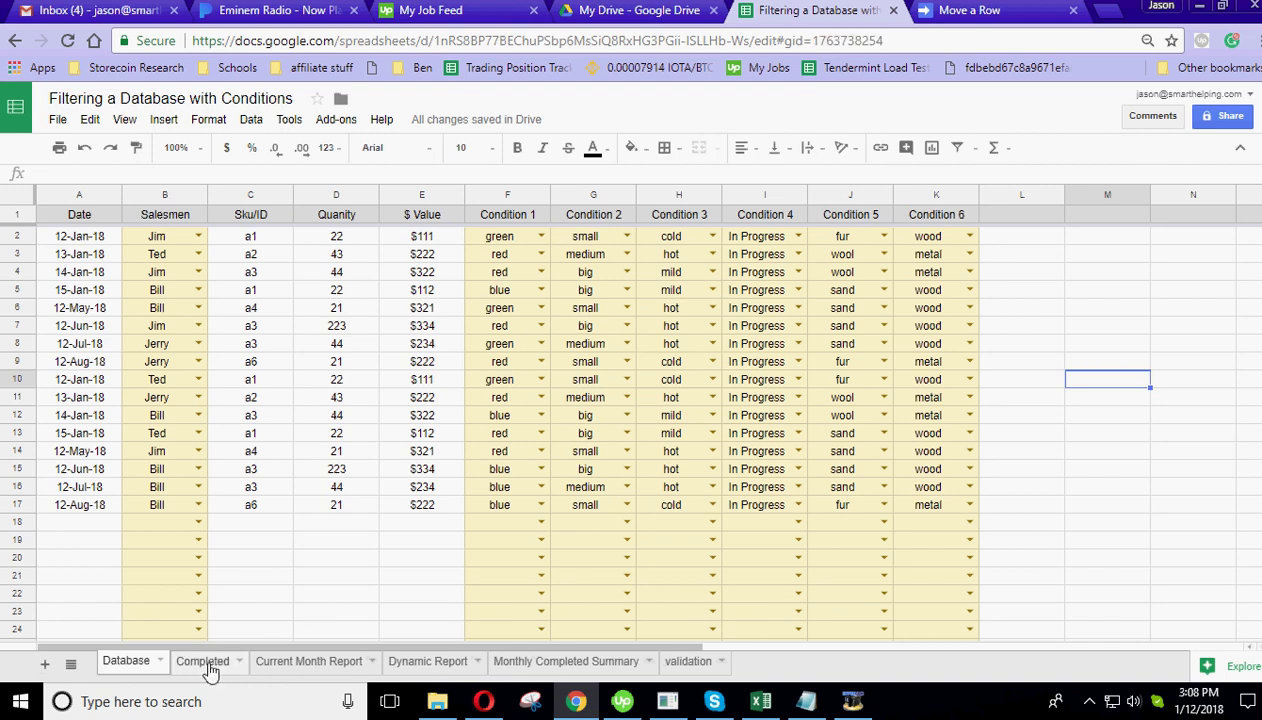
left_click(322, 663)
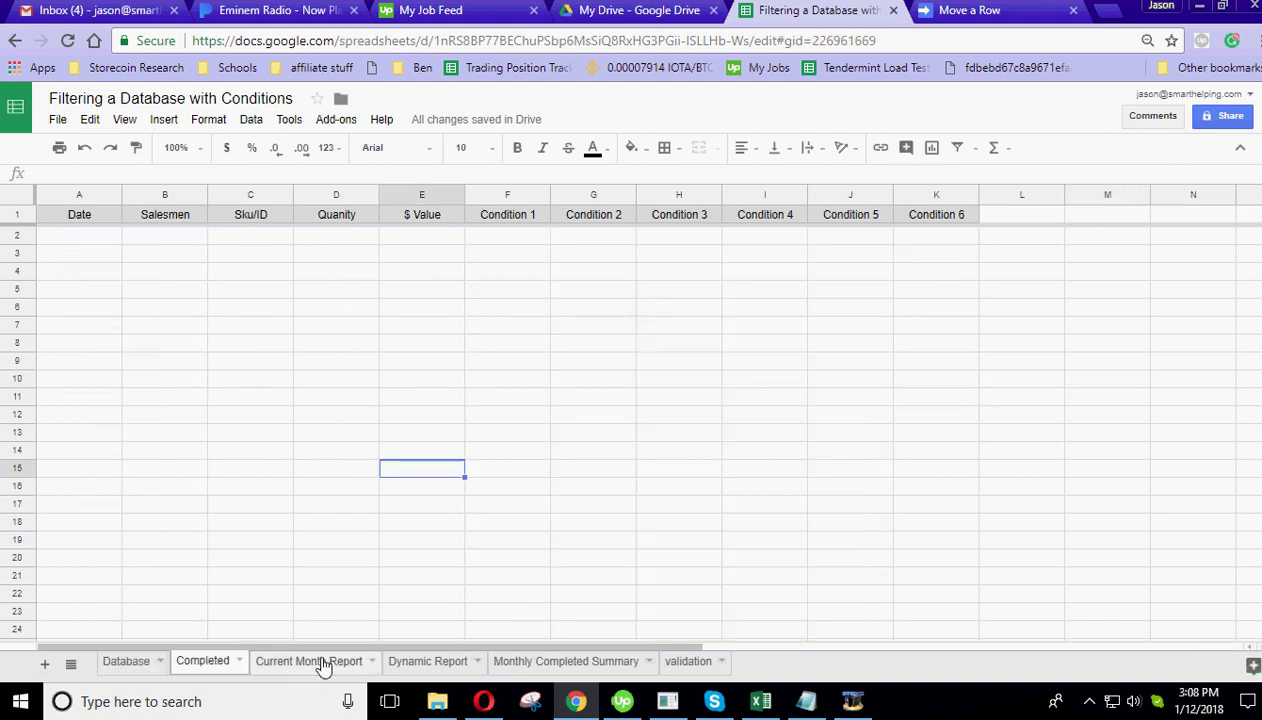
left_click(231, 363)
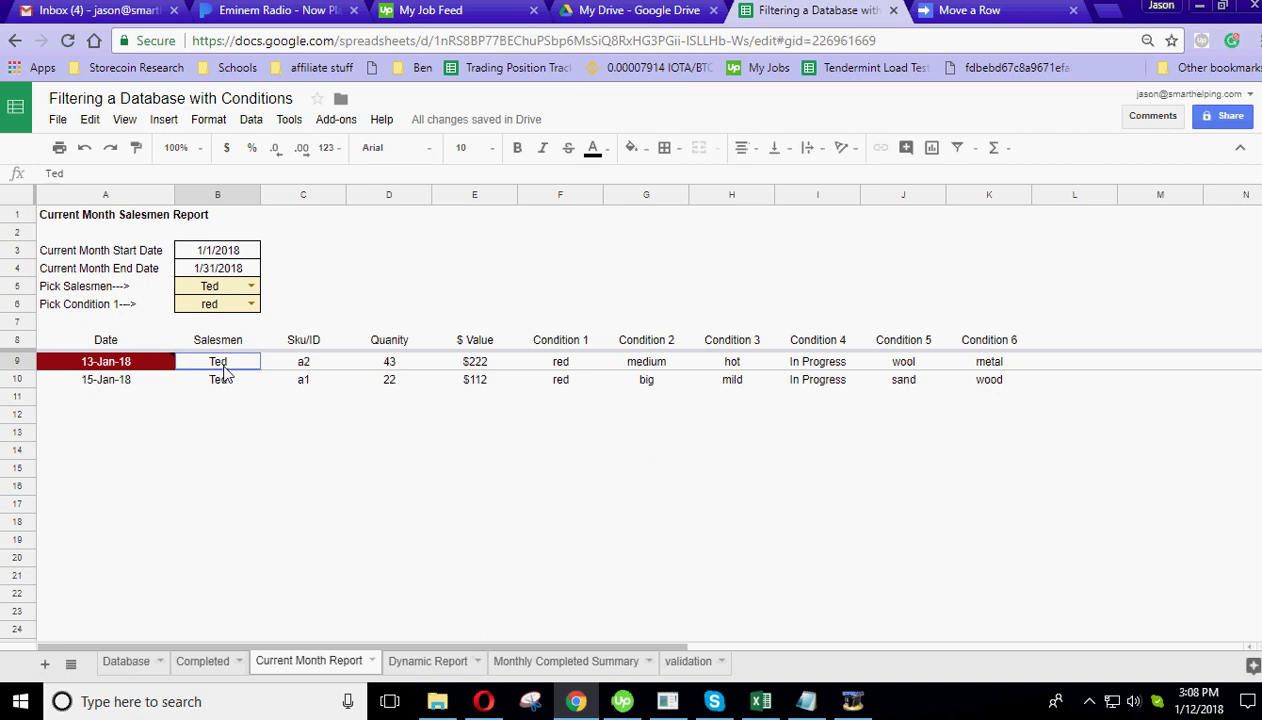
left_click(310, 364)
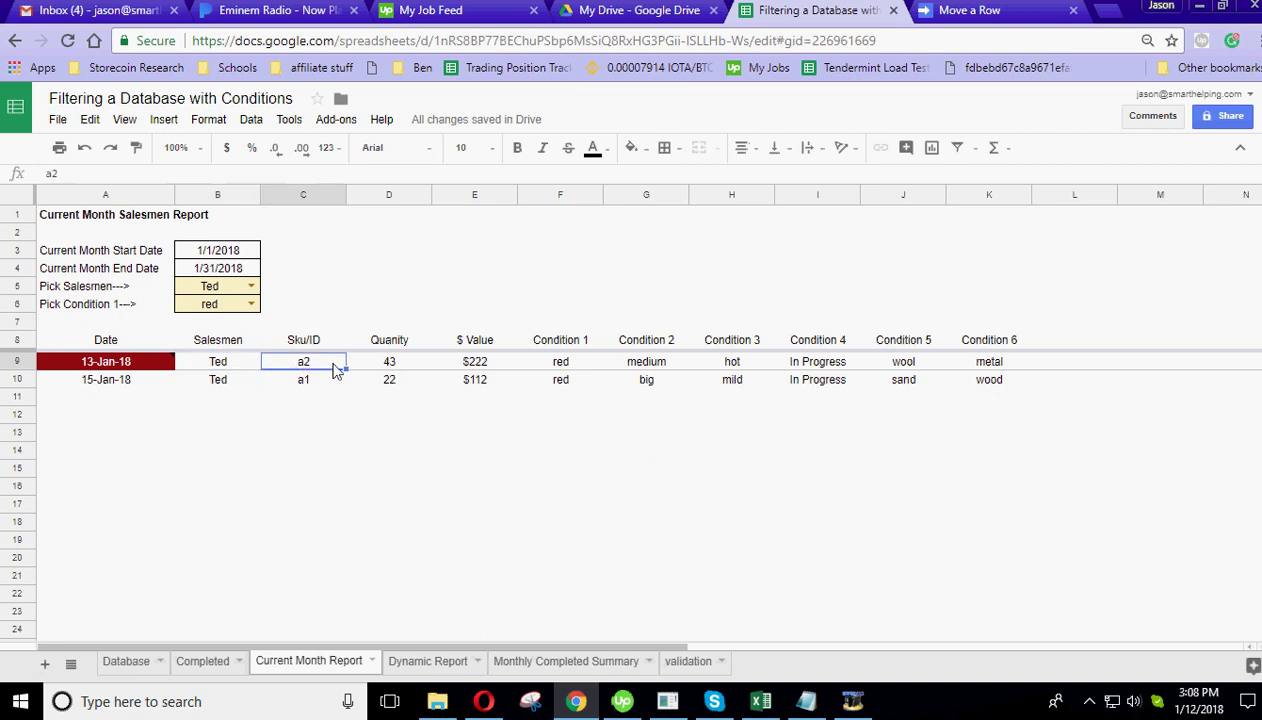
left_click(419, 368)
left_click(511, 367)
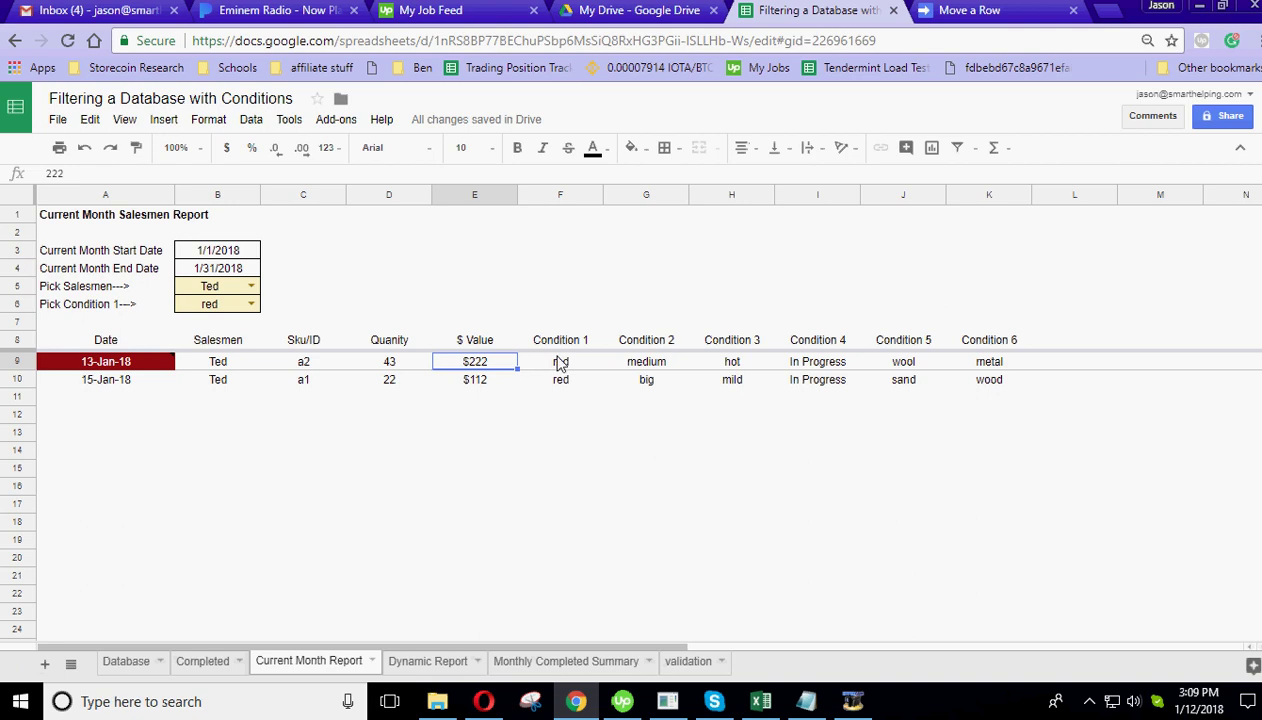
left_click(139, 666)
left_click(1108, 418)
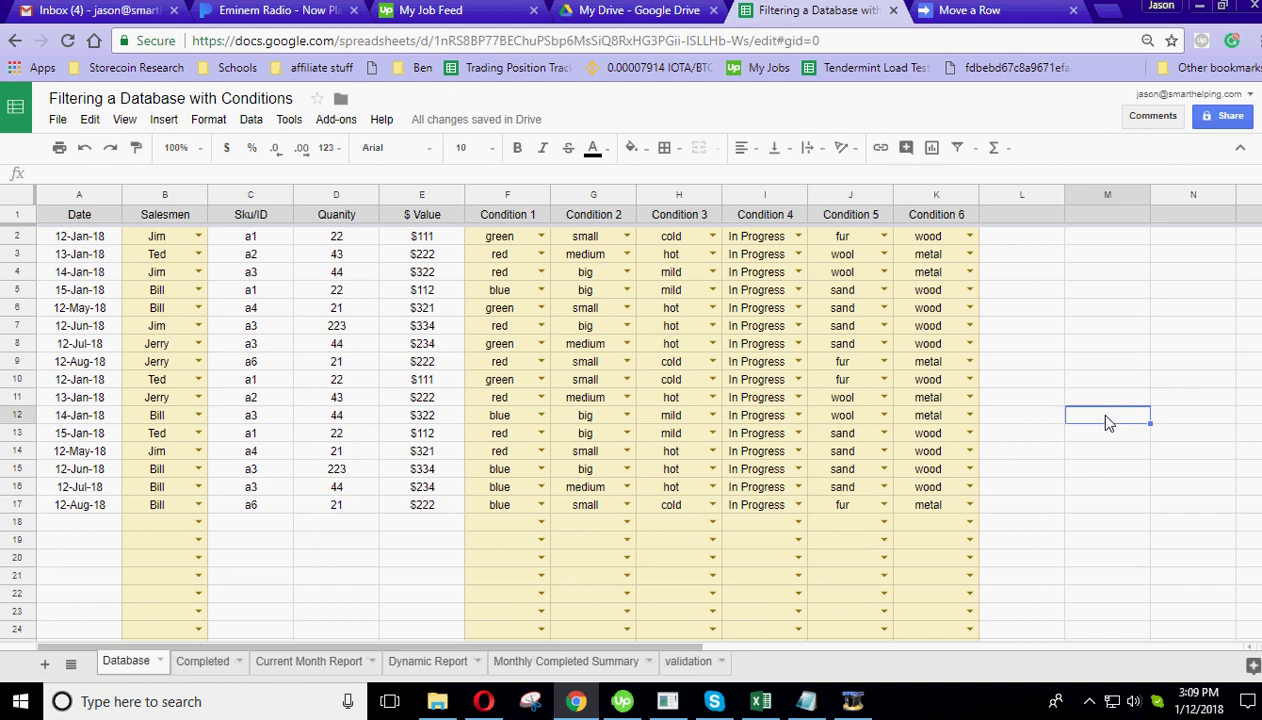